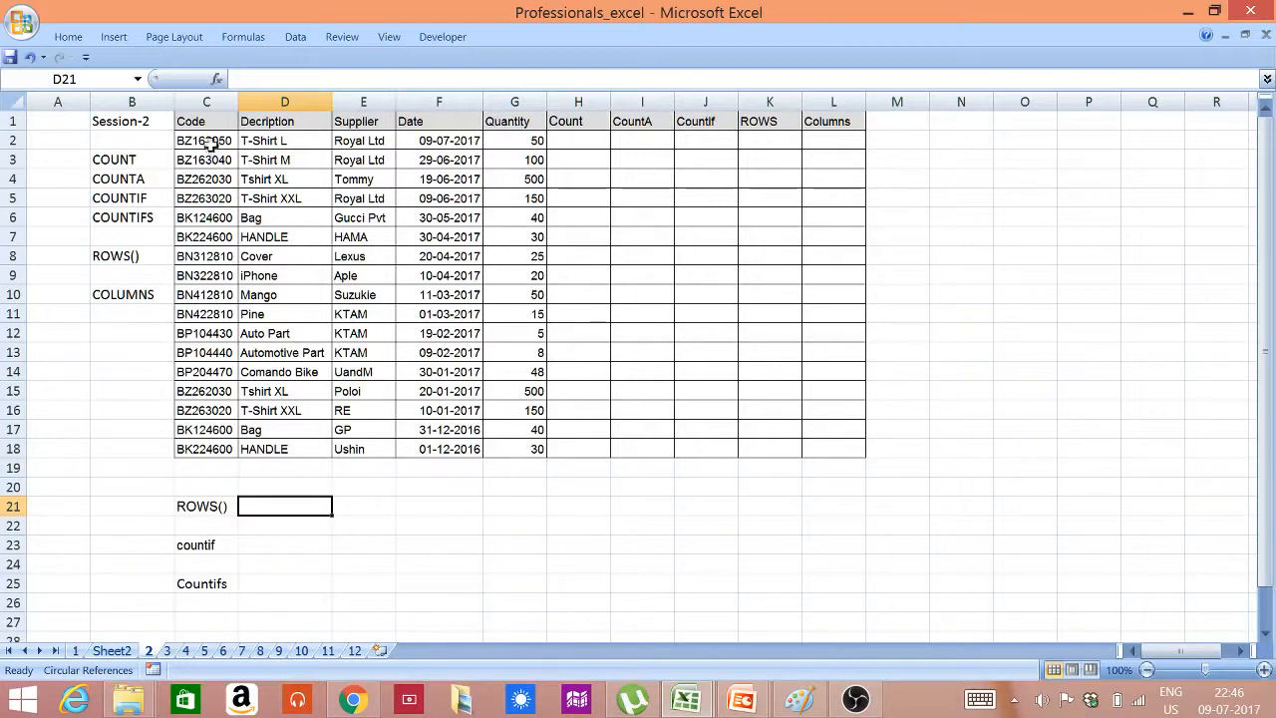
Enter =COUNT(C2:G2) in cell H2 to count the numeric entries in the first data row
left_click_drag(206, 121, 823, 456)
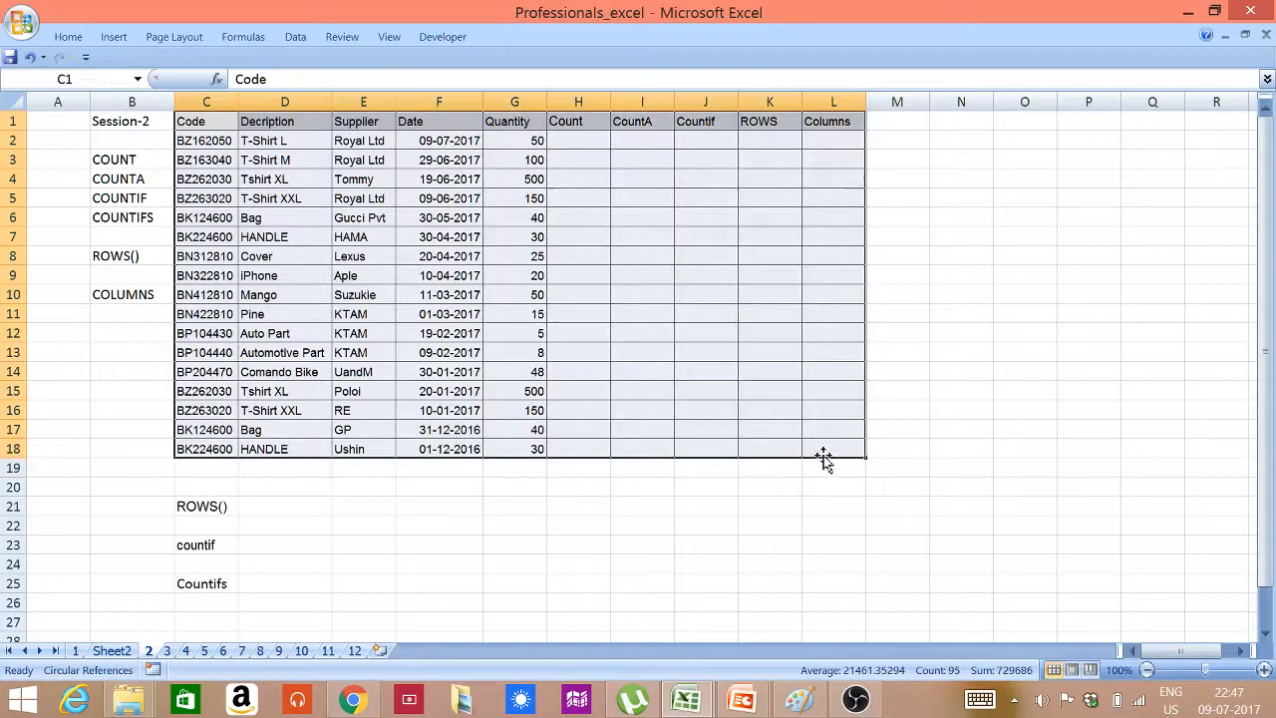
left_click(581, 136)
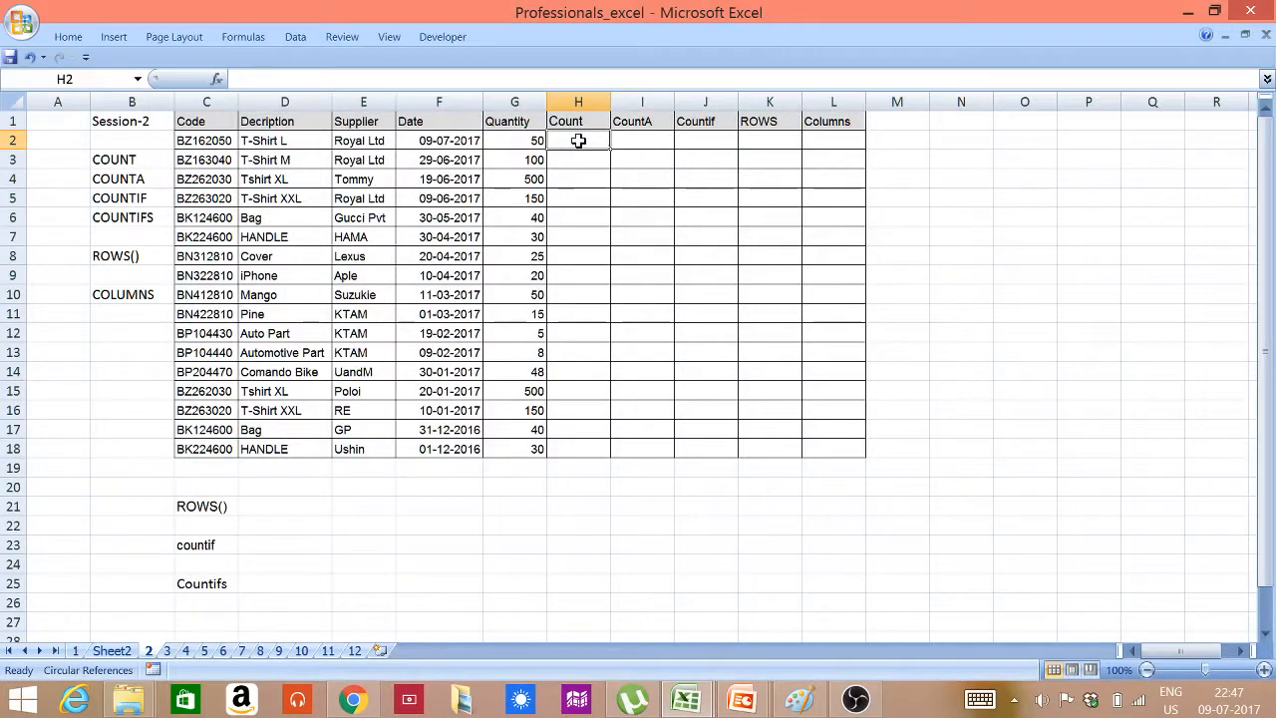
type("=")
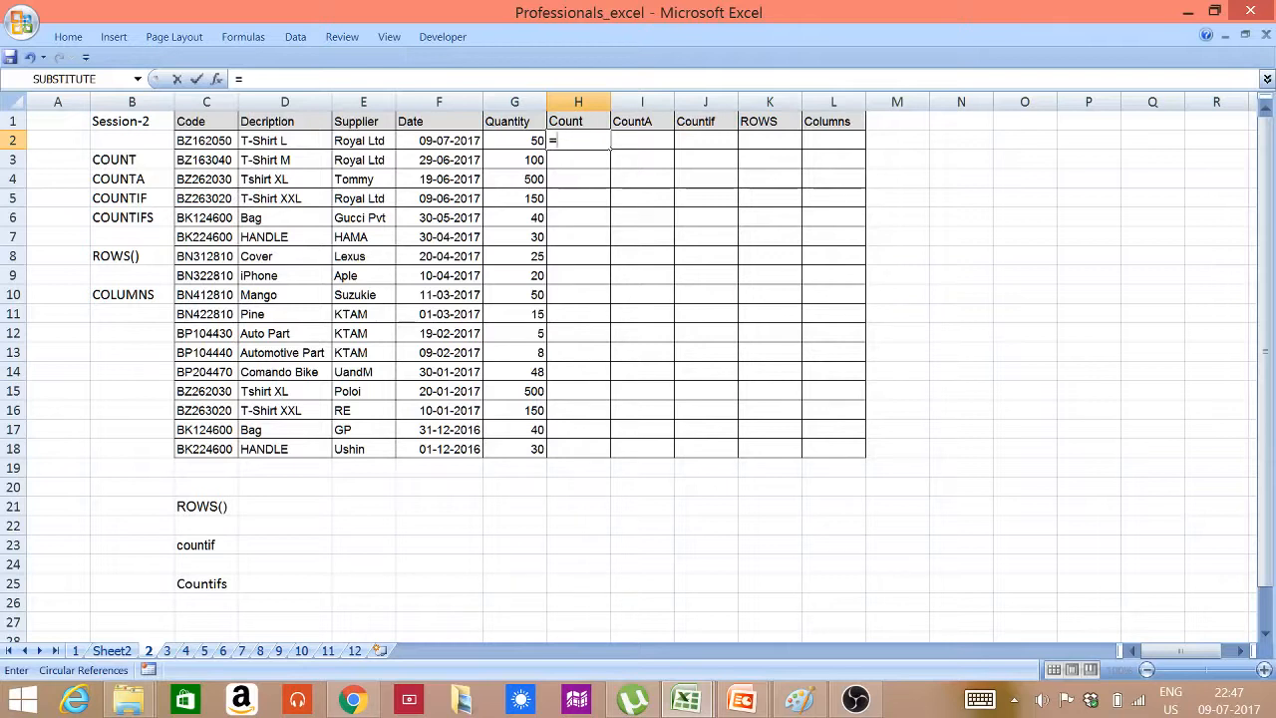
type("COUNT(")
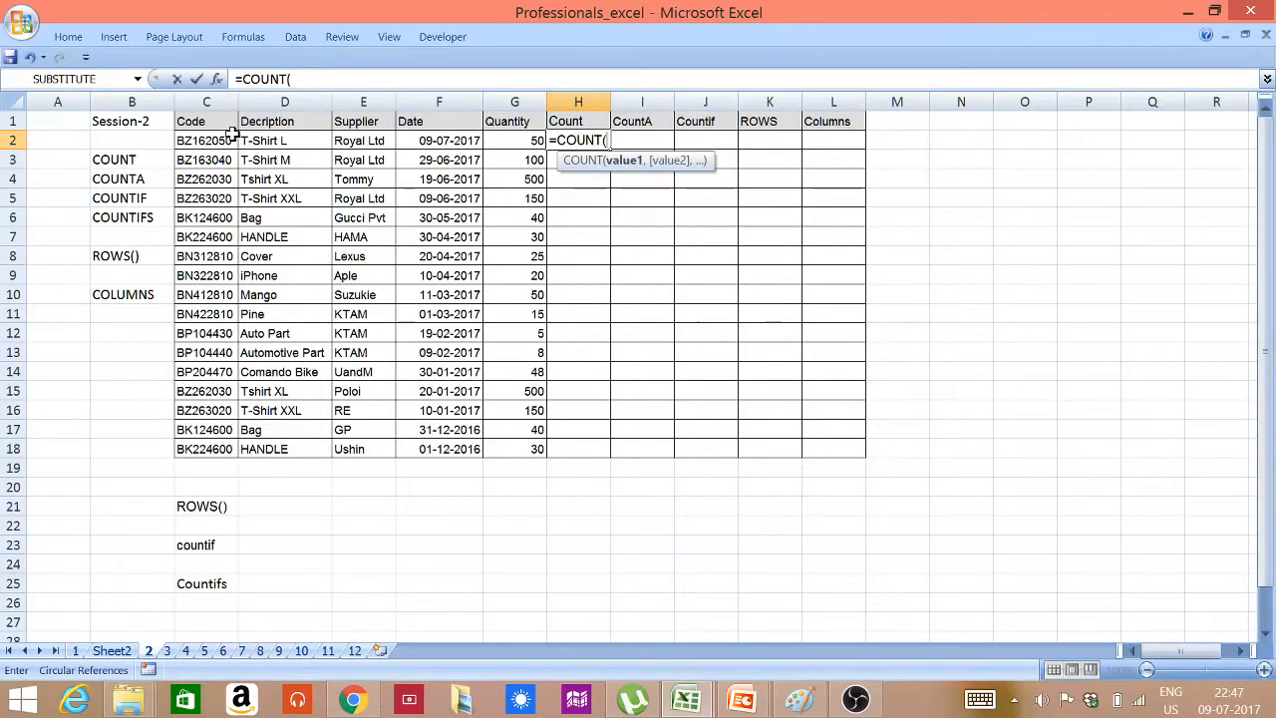
left_click_drag(232, 134, 536, 139)
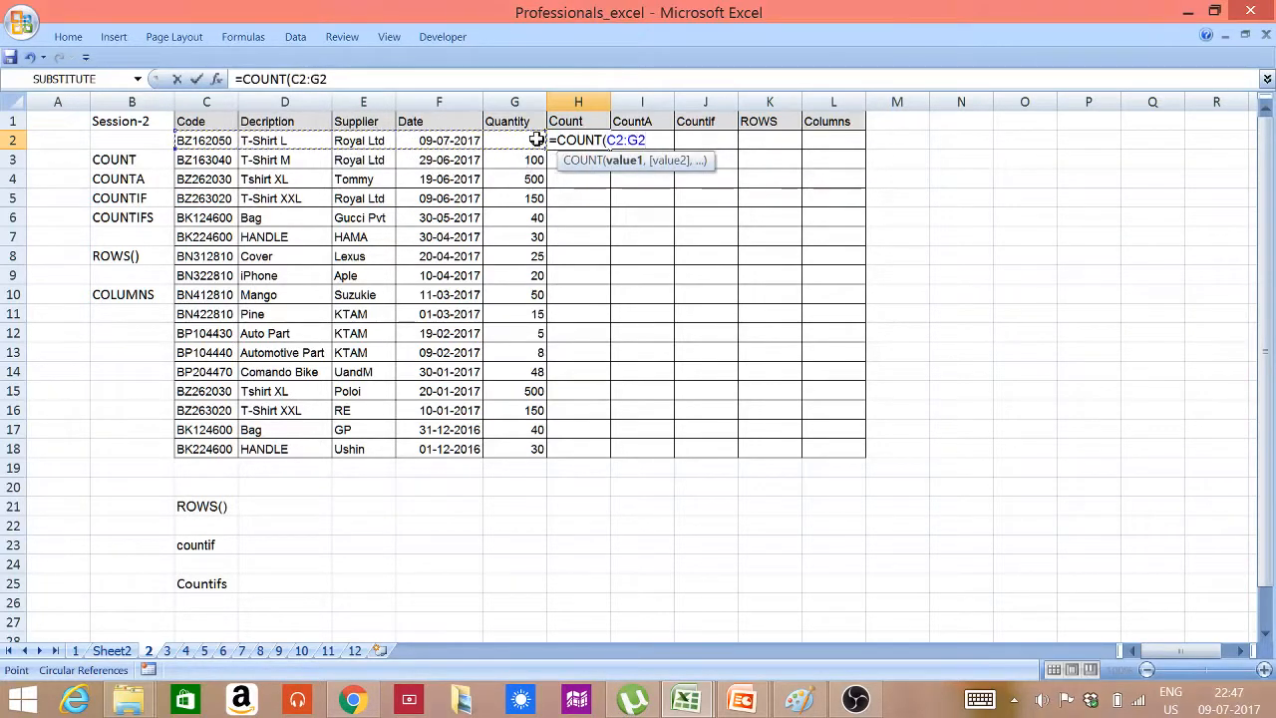
type(")")
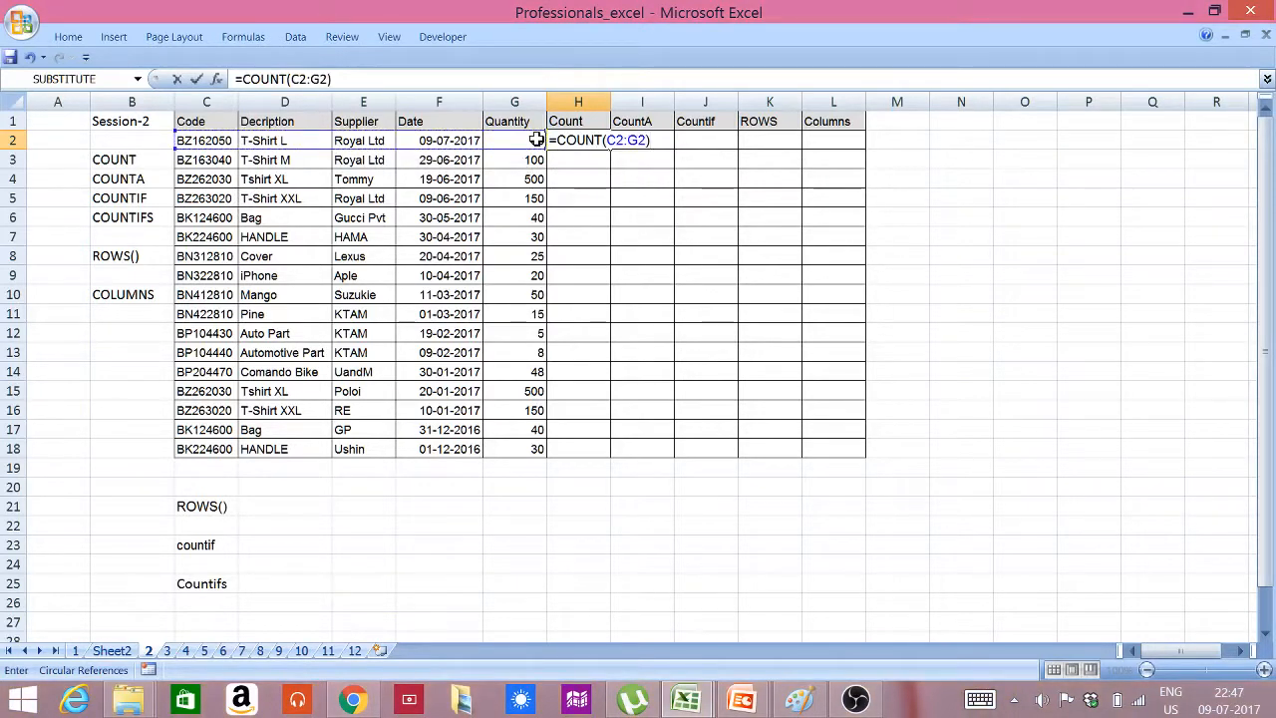
key("Return")
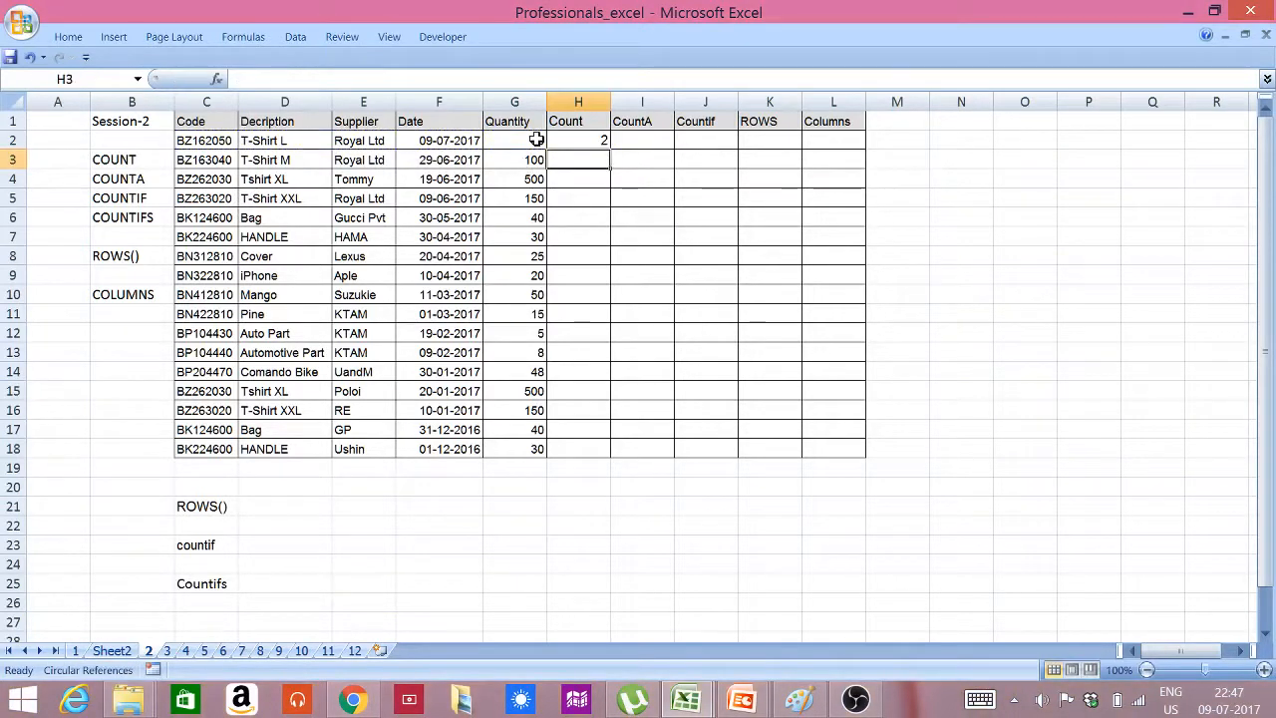
left_click(589, 140)
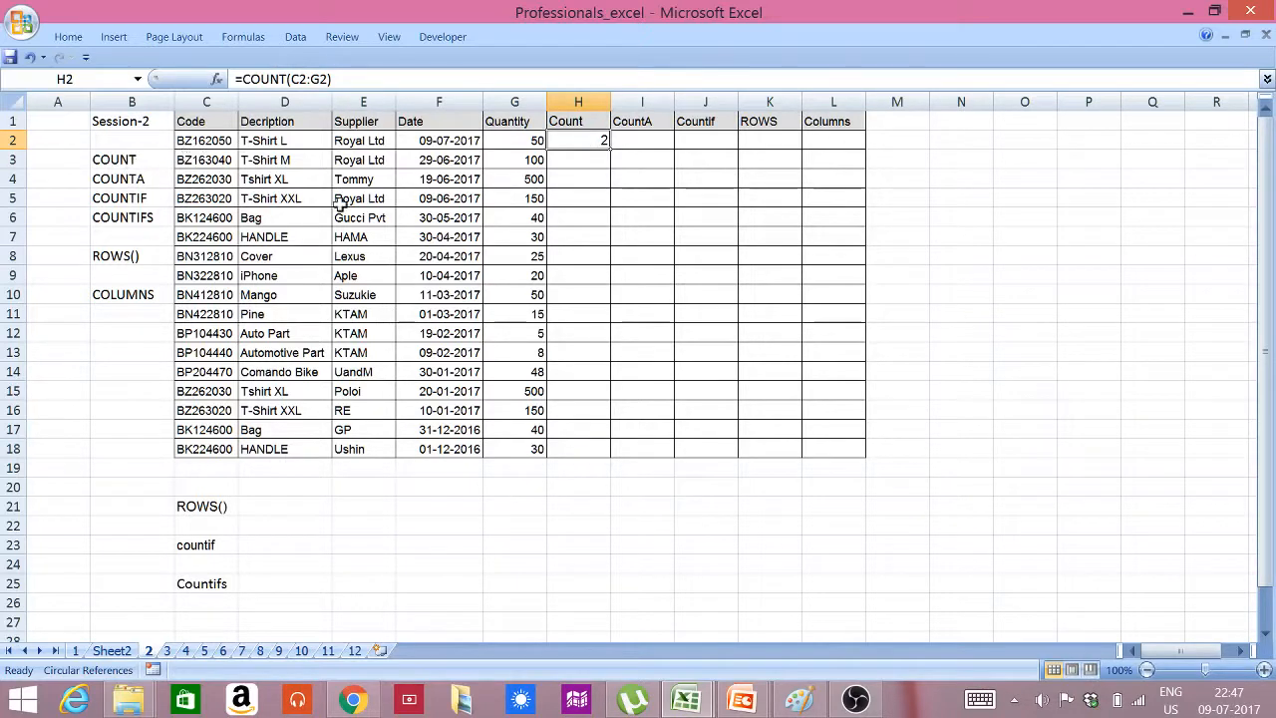
Enter =COUNT(C2) in cell M2 to test COUNT on the first product code
left_click(921, 139)
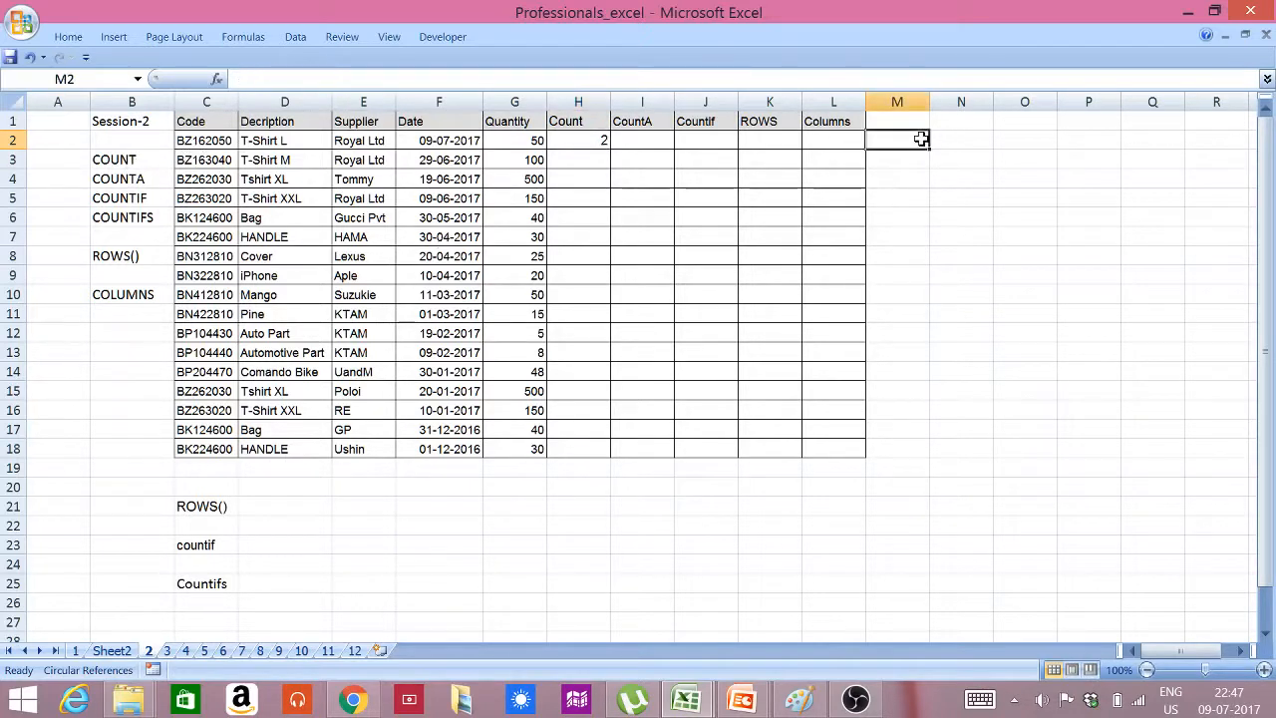
type("=")
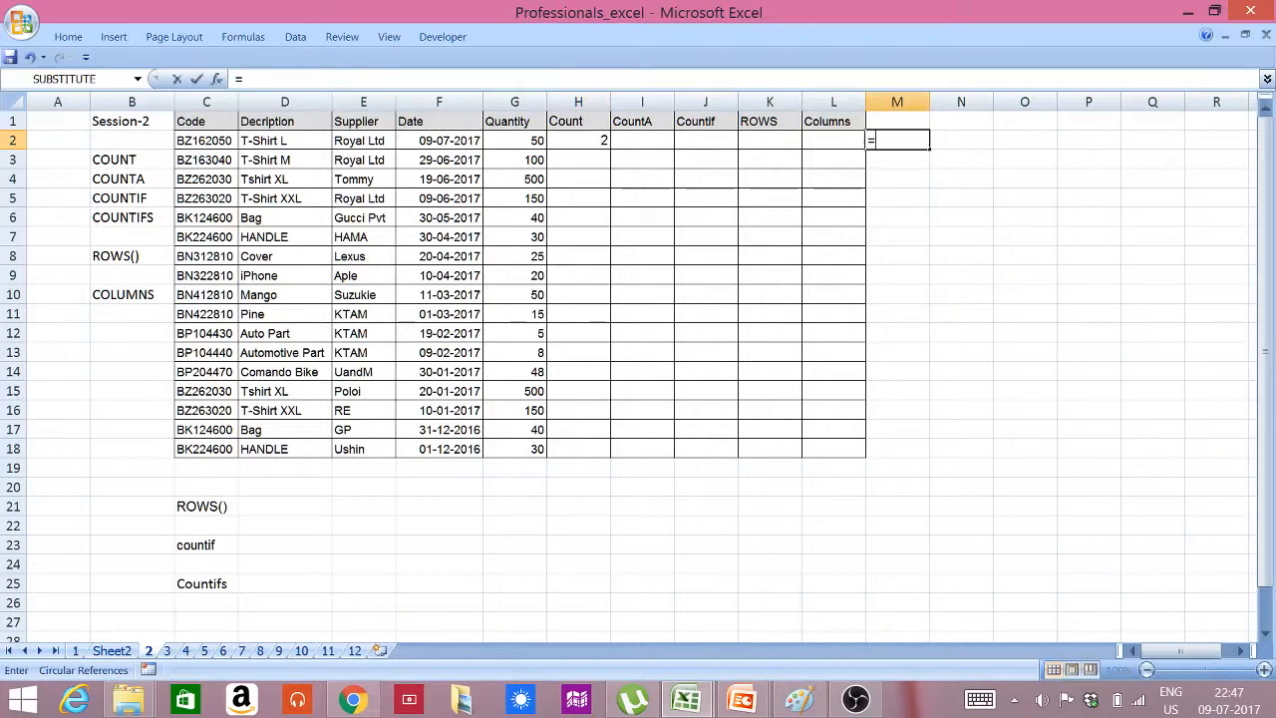
type("COUNT")
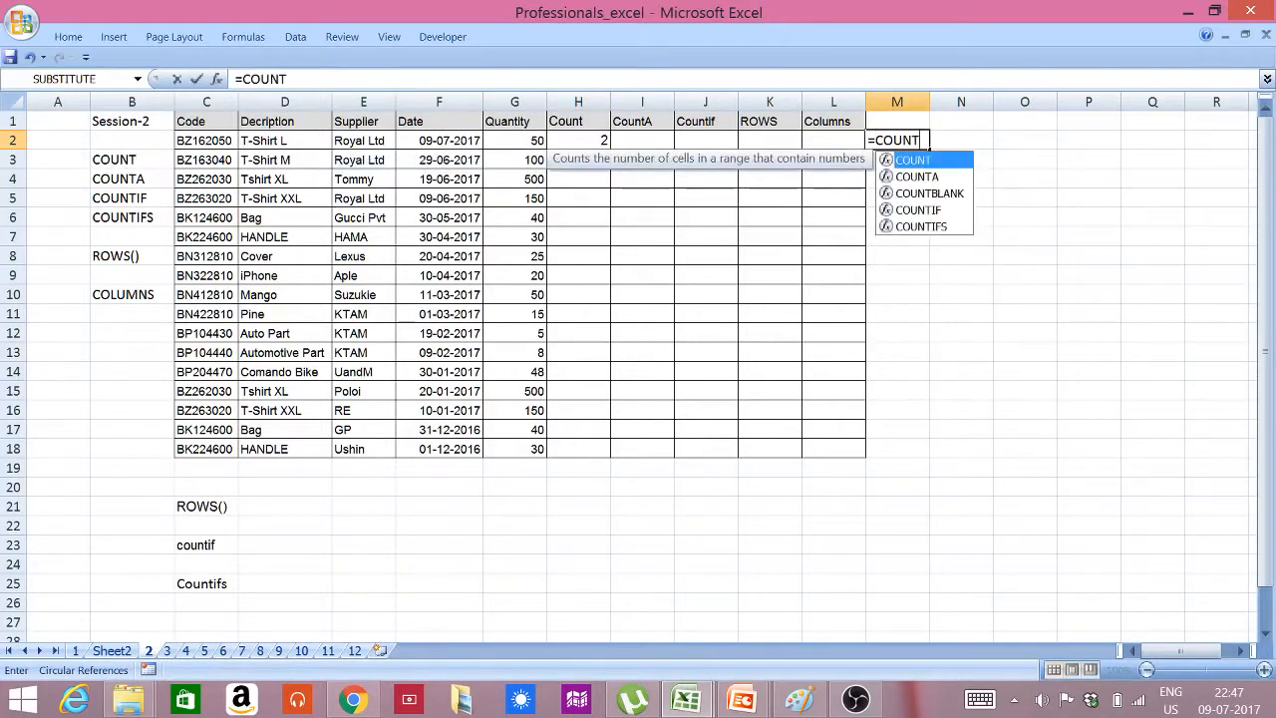
type("(")
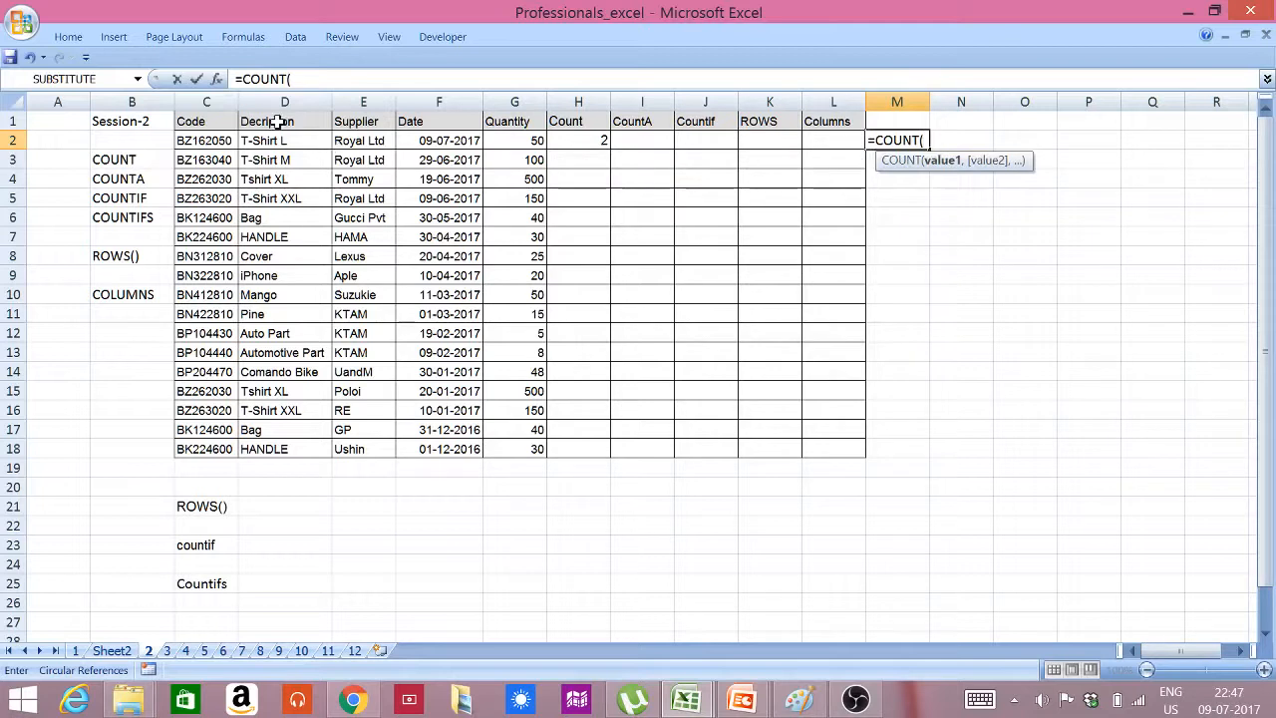
left_click(221, 140)
type(")")
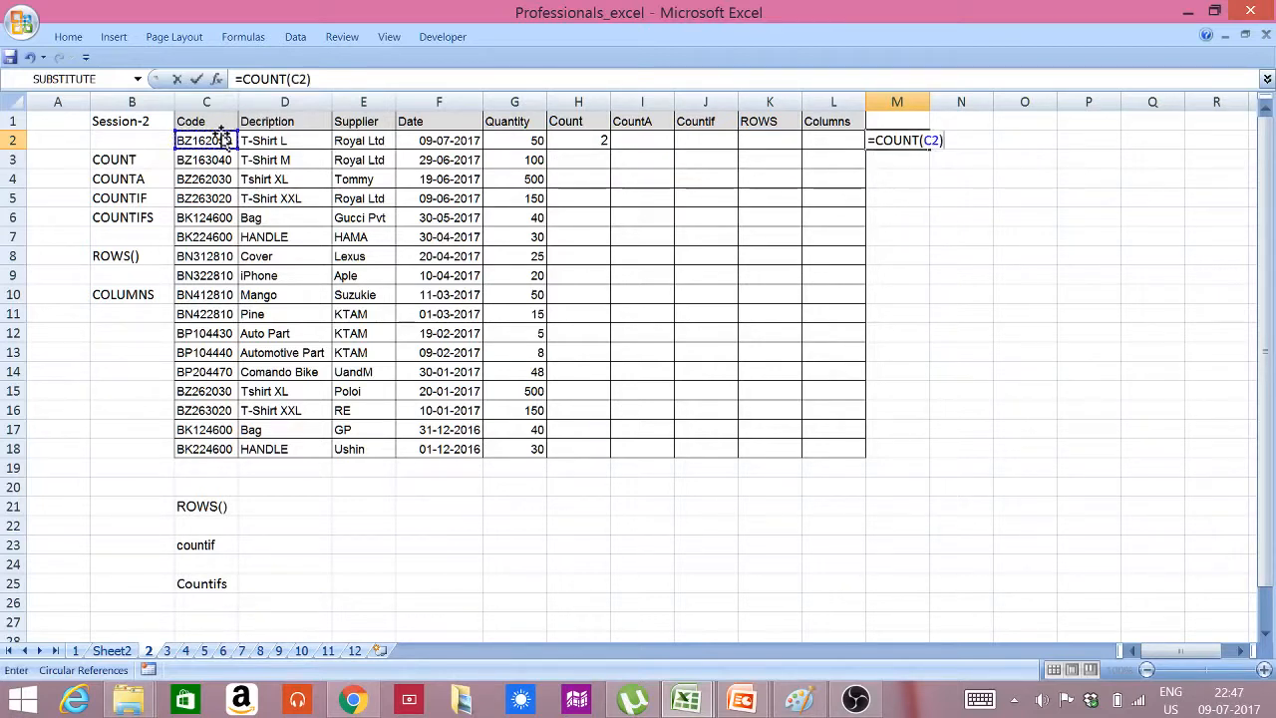
key("Return")
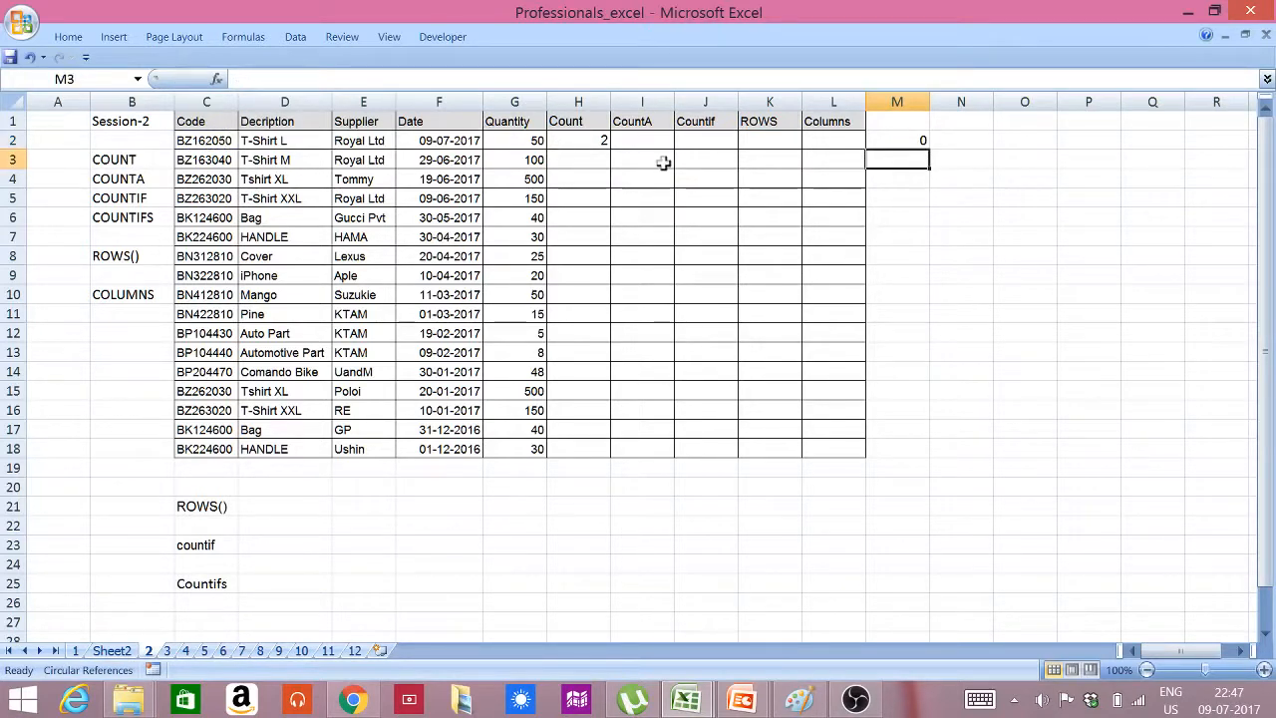
Enter =COUNT(D2) in cell N2 to test COUNT on the first description
left_click(957, 147)
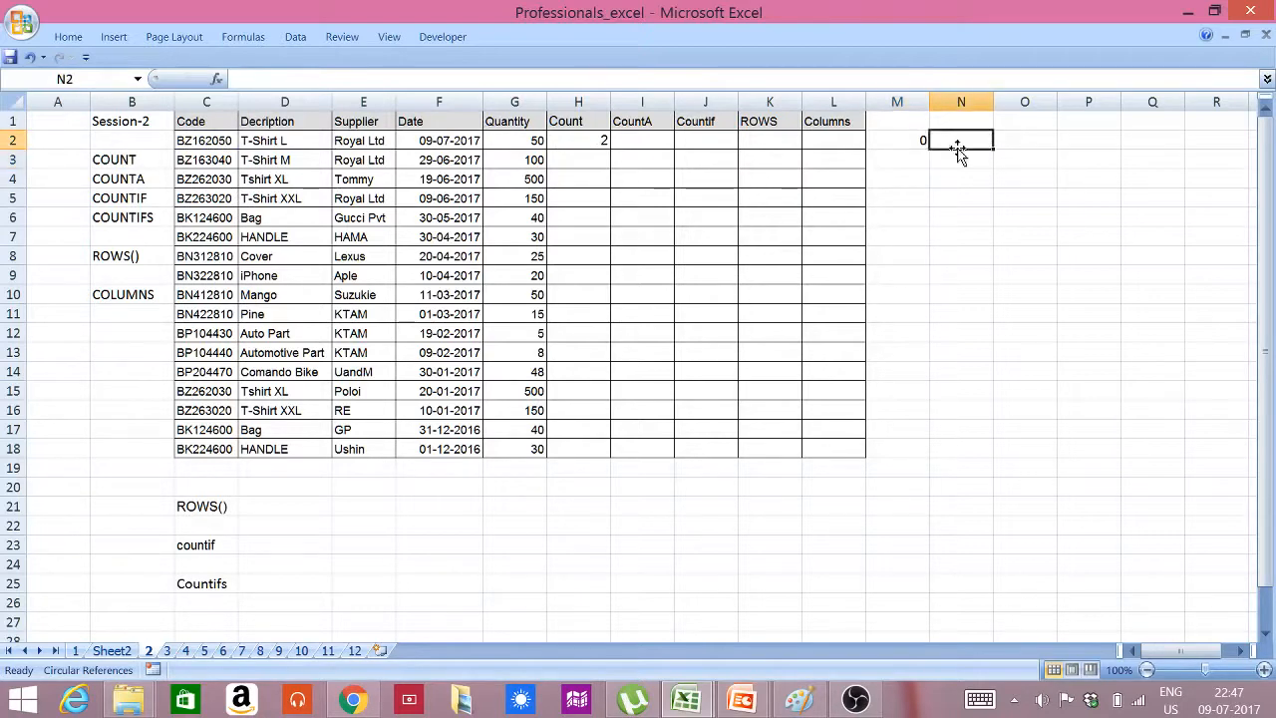
type("=COUNT(")
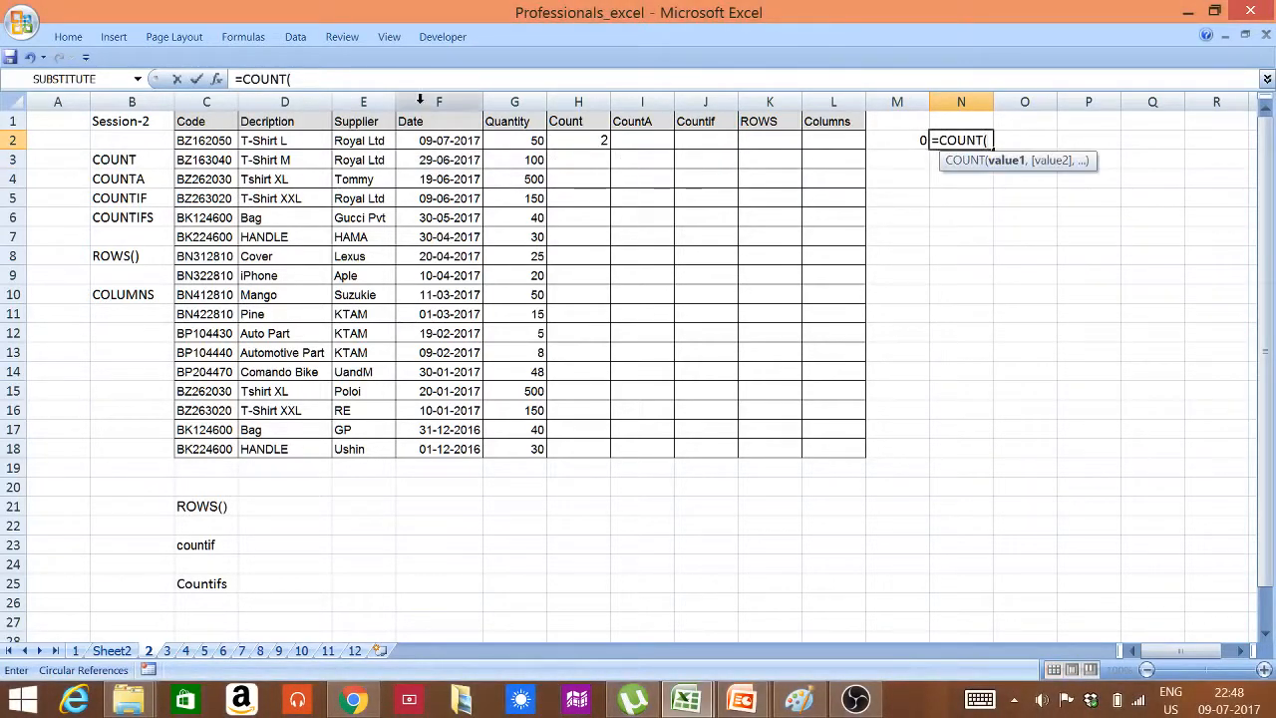
left_click(264, 140)
type(")")
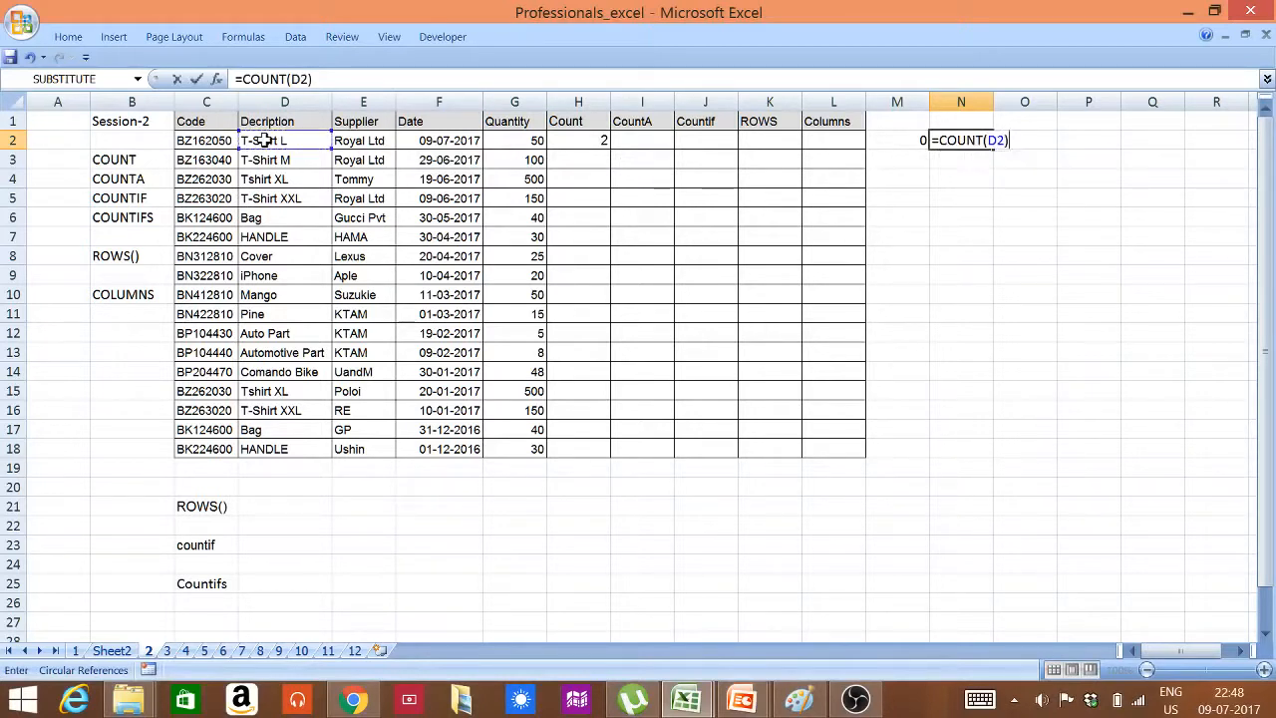
key("Return")
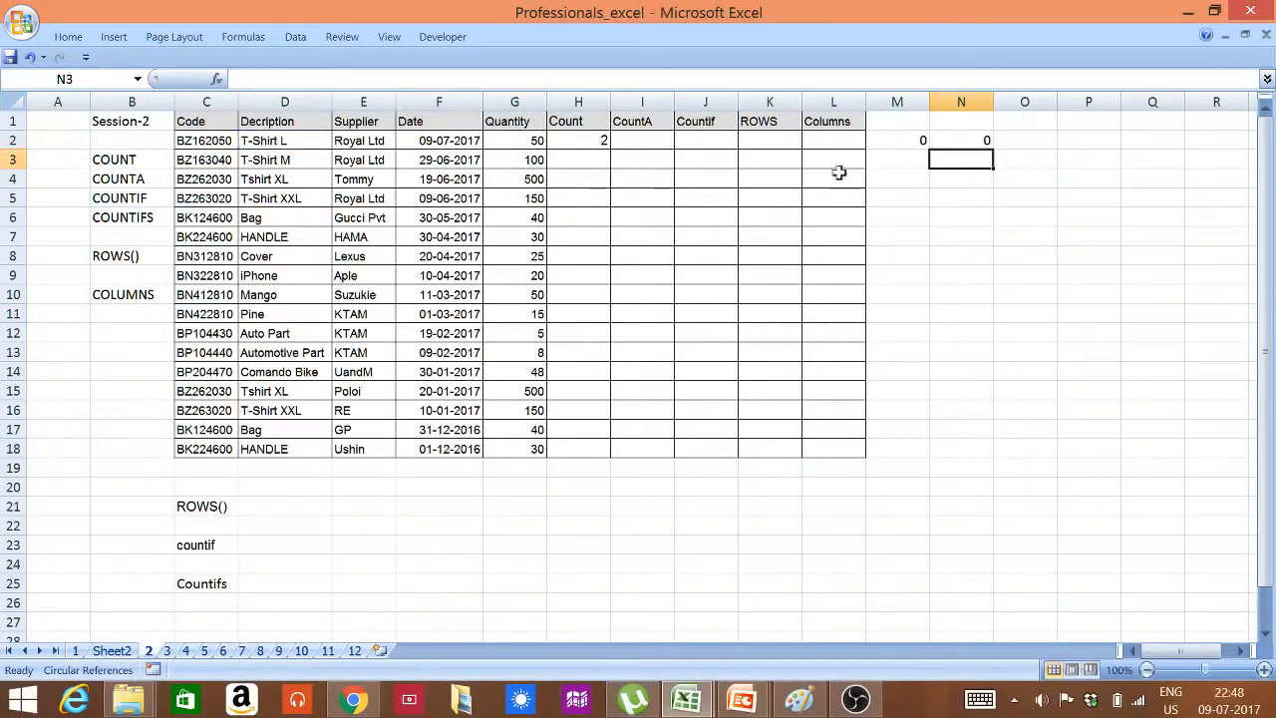
Enter =COUNT(F2) in cell O2 to test COUNT on the first date
left_click(1040, 139)
type("=")
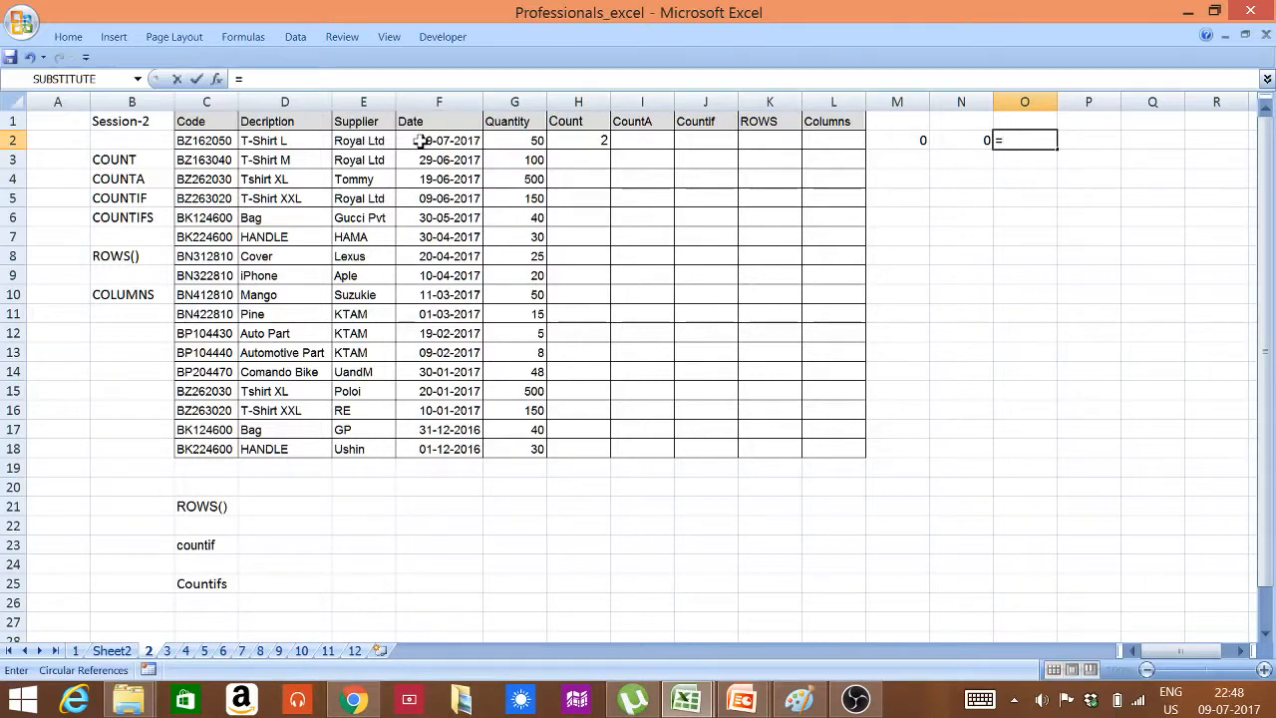
type("COUNT(")
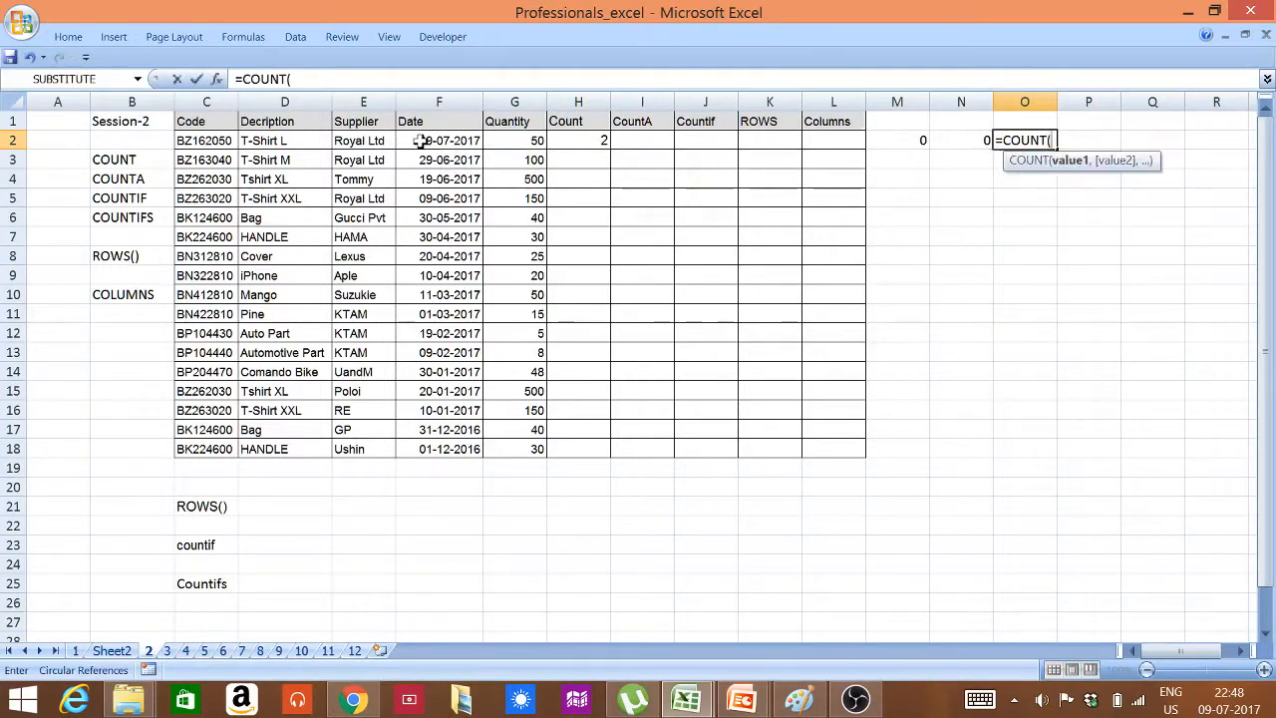
left_click(420, 141)
type(")")
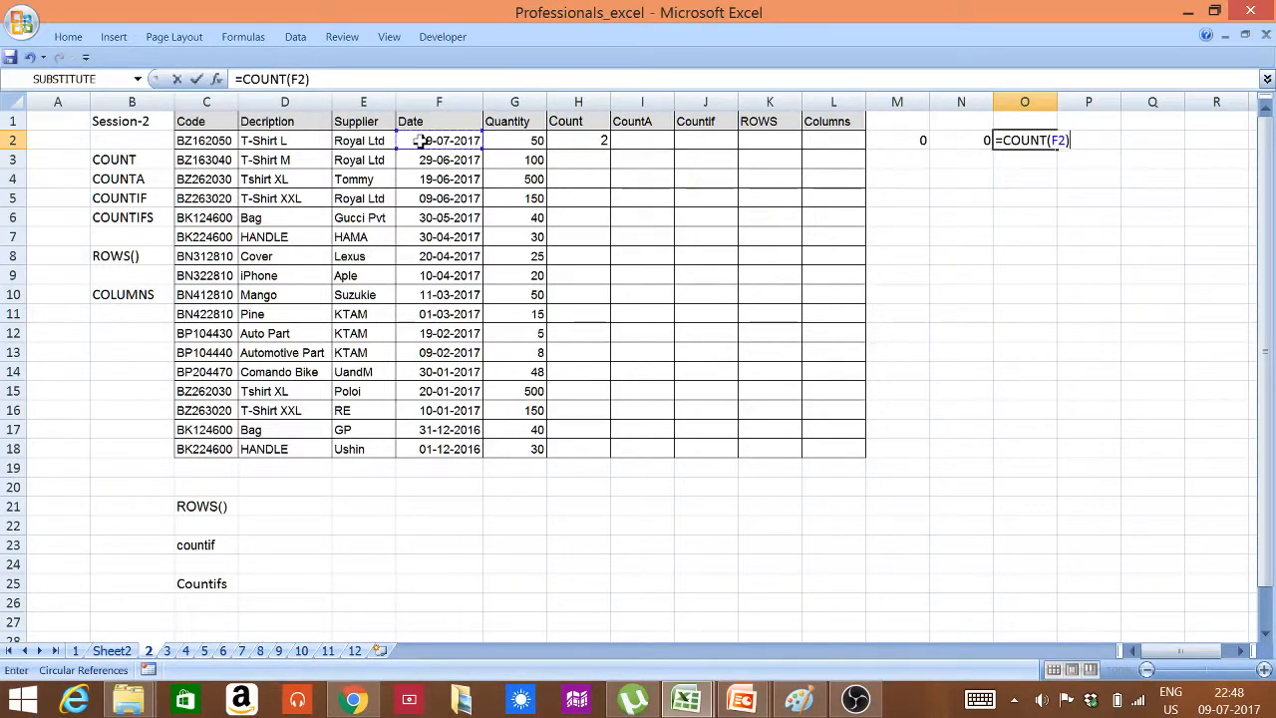
key("Return")
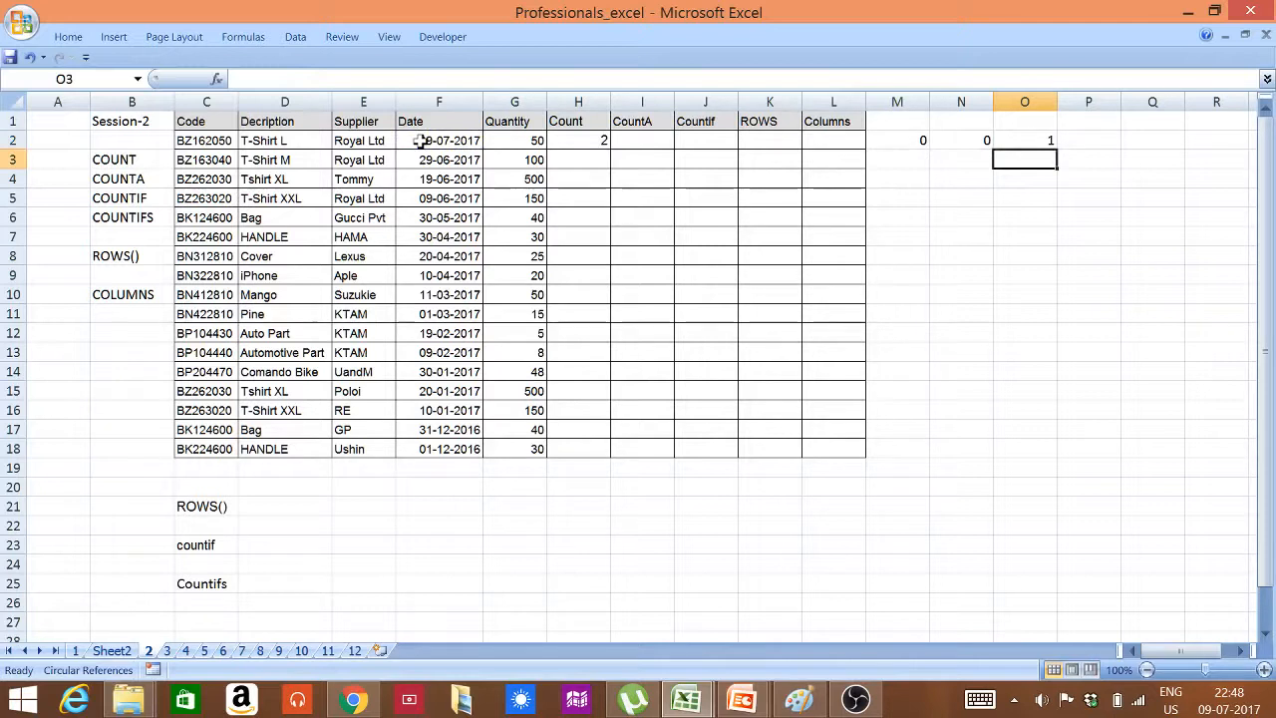
left_click(577, 143)
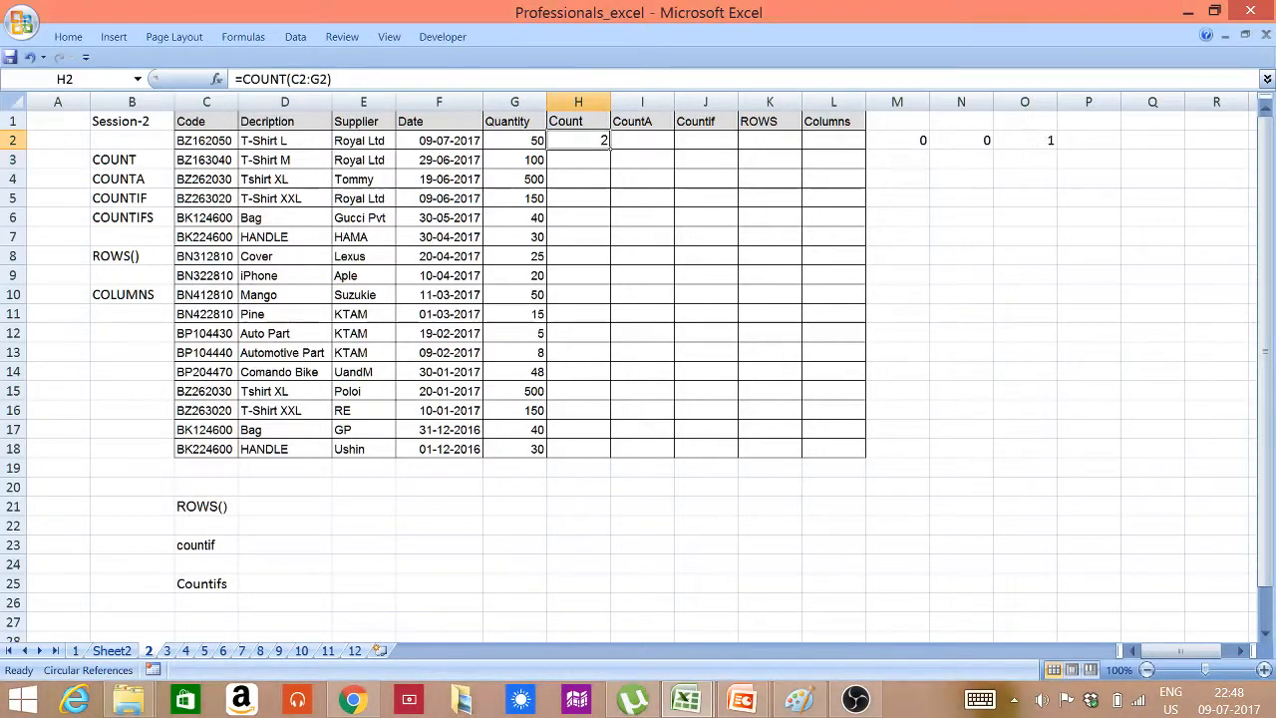
Format the date in cell F2 with the 14 March 2001 date type
left_click(450, 140)
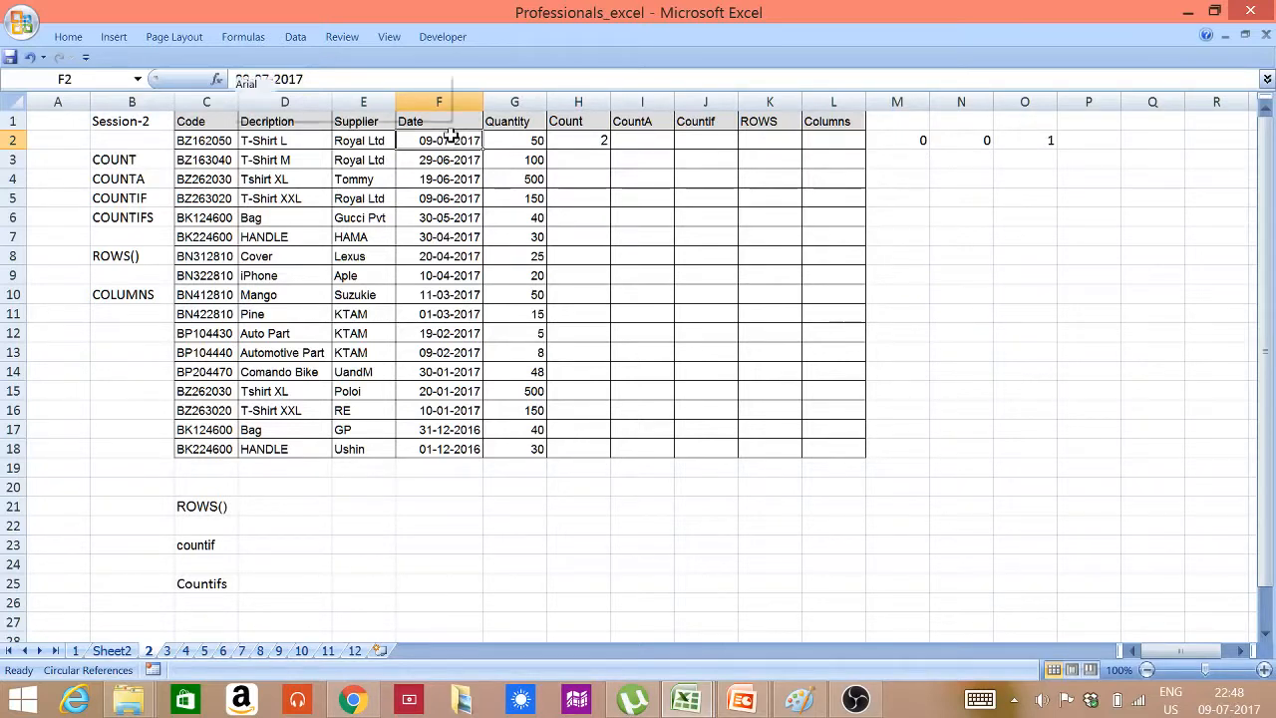
right_click(451, 137)
left_click(317, 375)
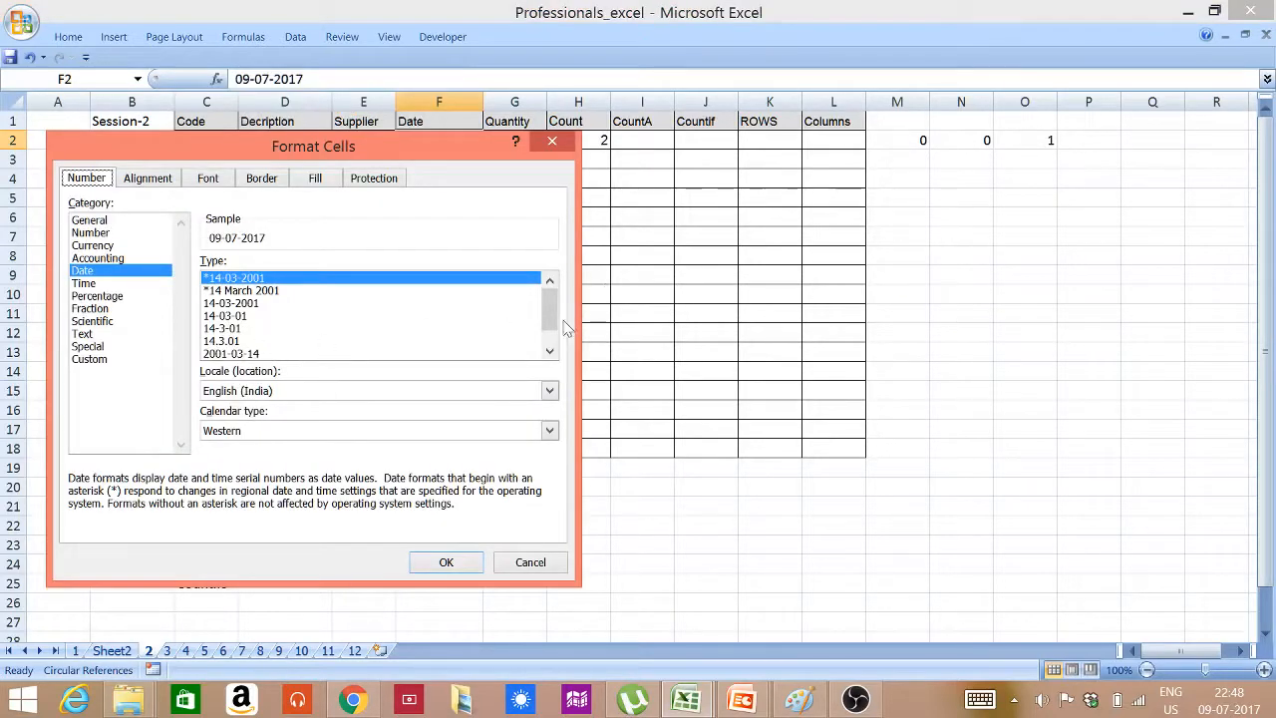
left_click(549, 351)
left_click(549, 351)
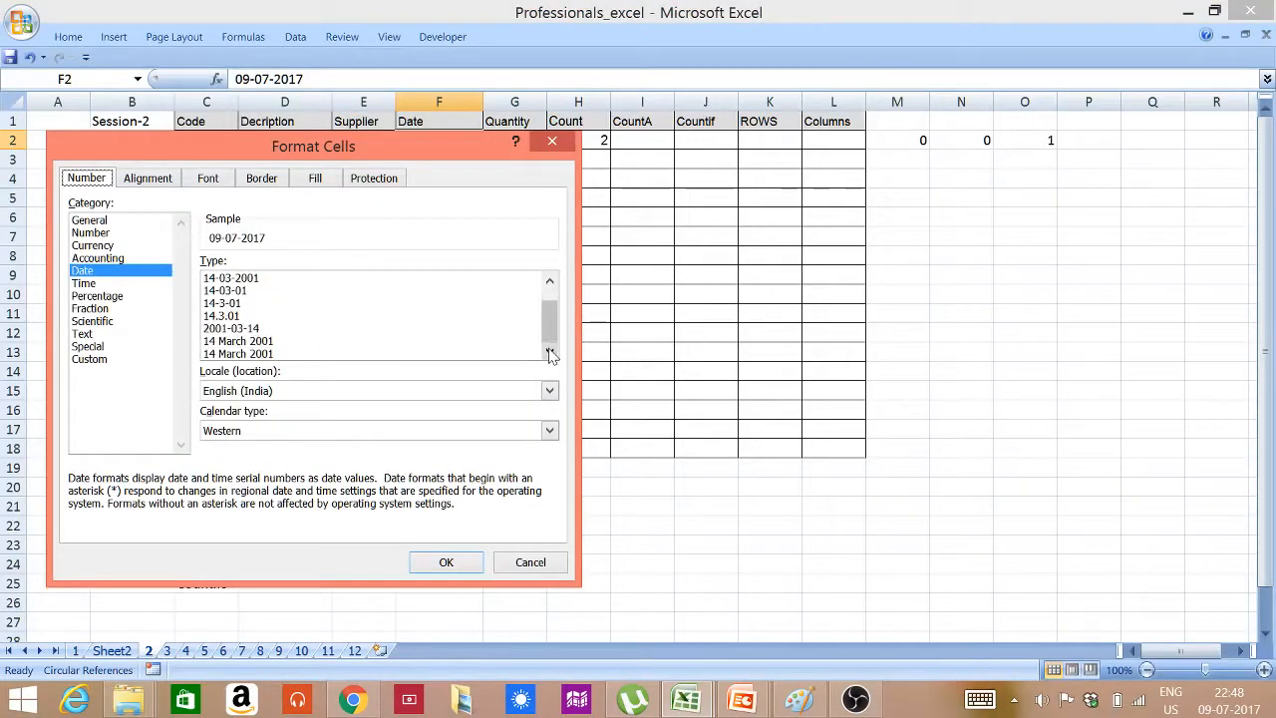
left_click(245, 346)
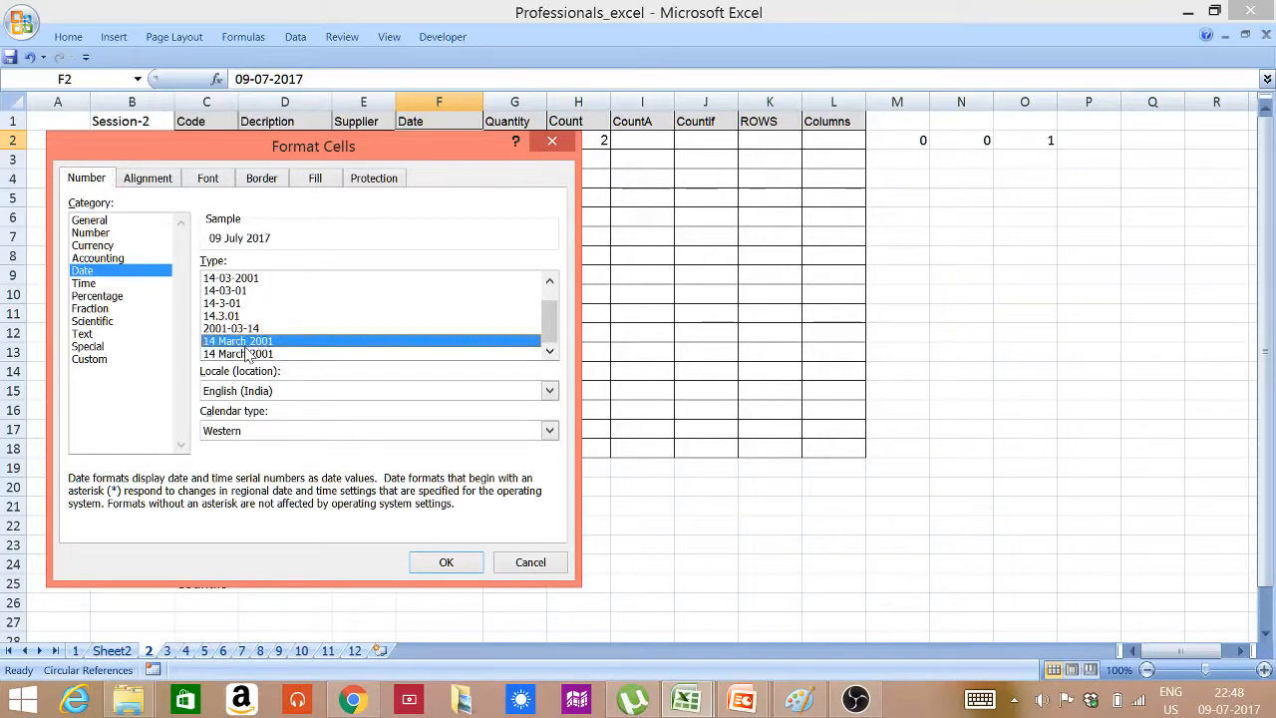
left_click(456, 561)
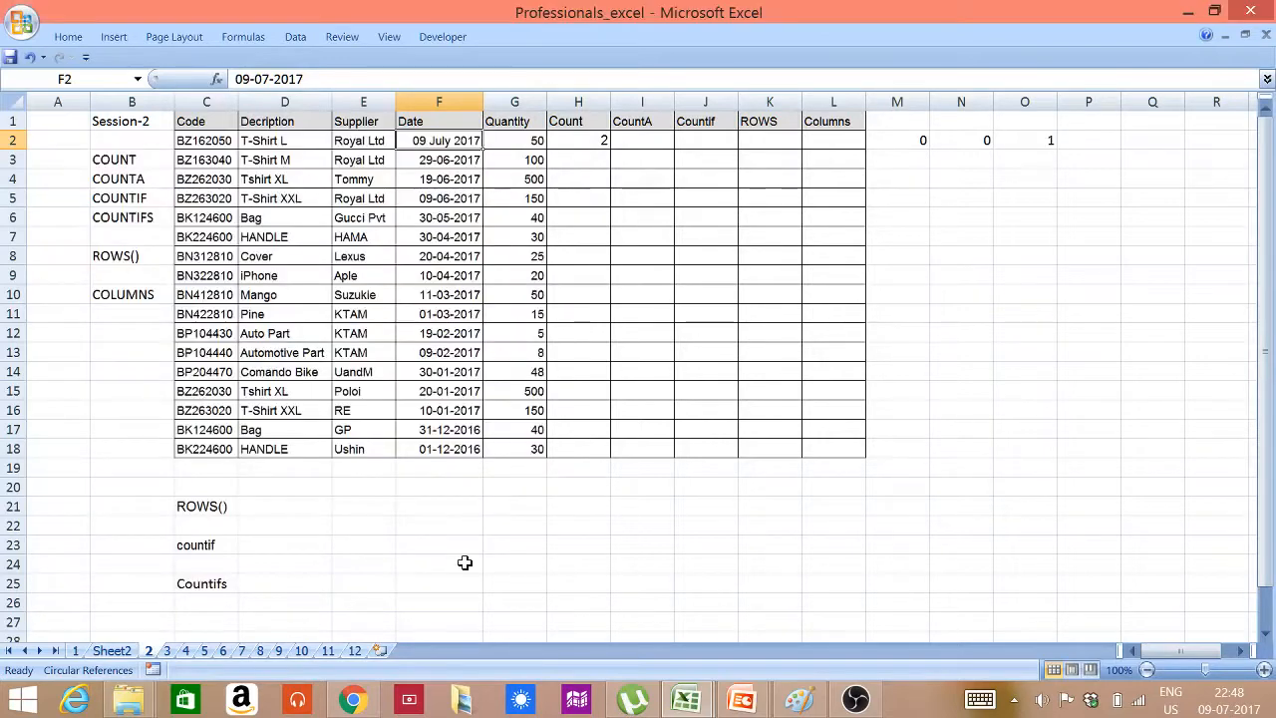
Change the date format of cell F2 to the 14-3-01 type
right_click(468, 145)
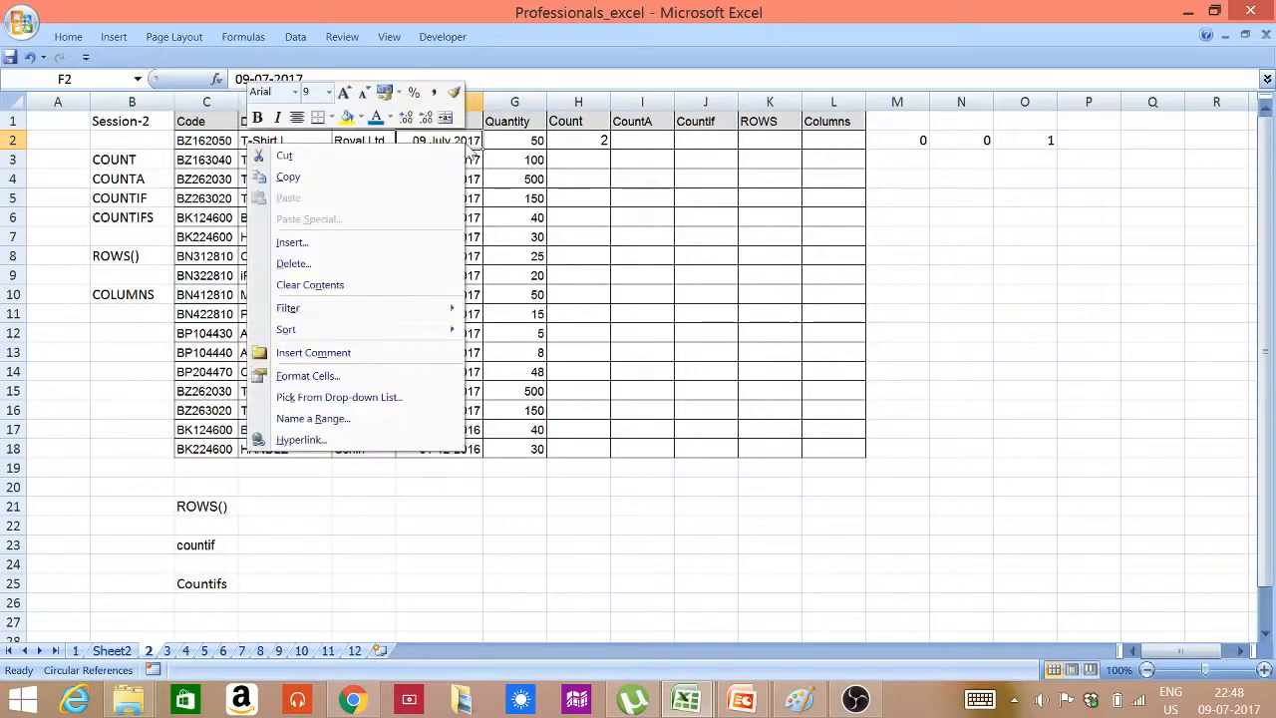
left_click(354, 376)
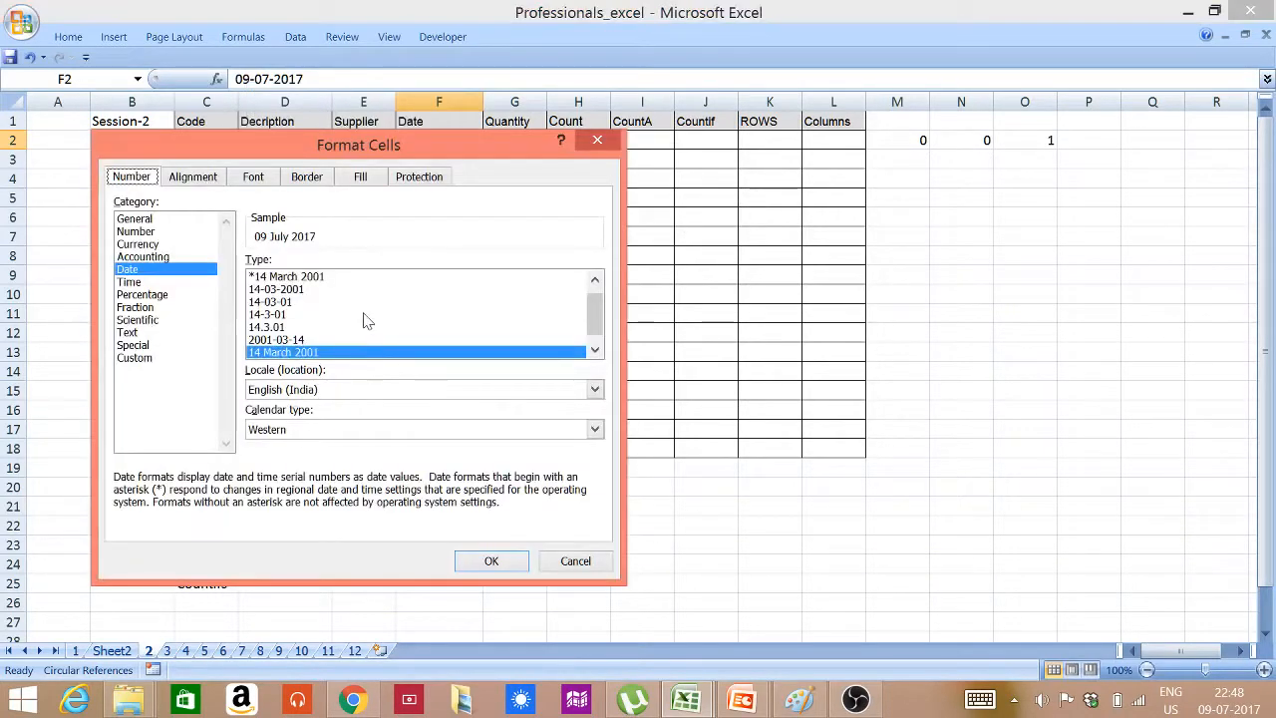
left_click(274, 314)
left_click(510, 565)
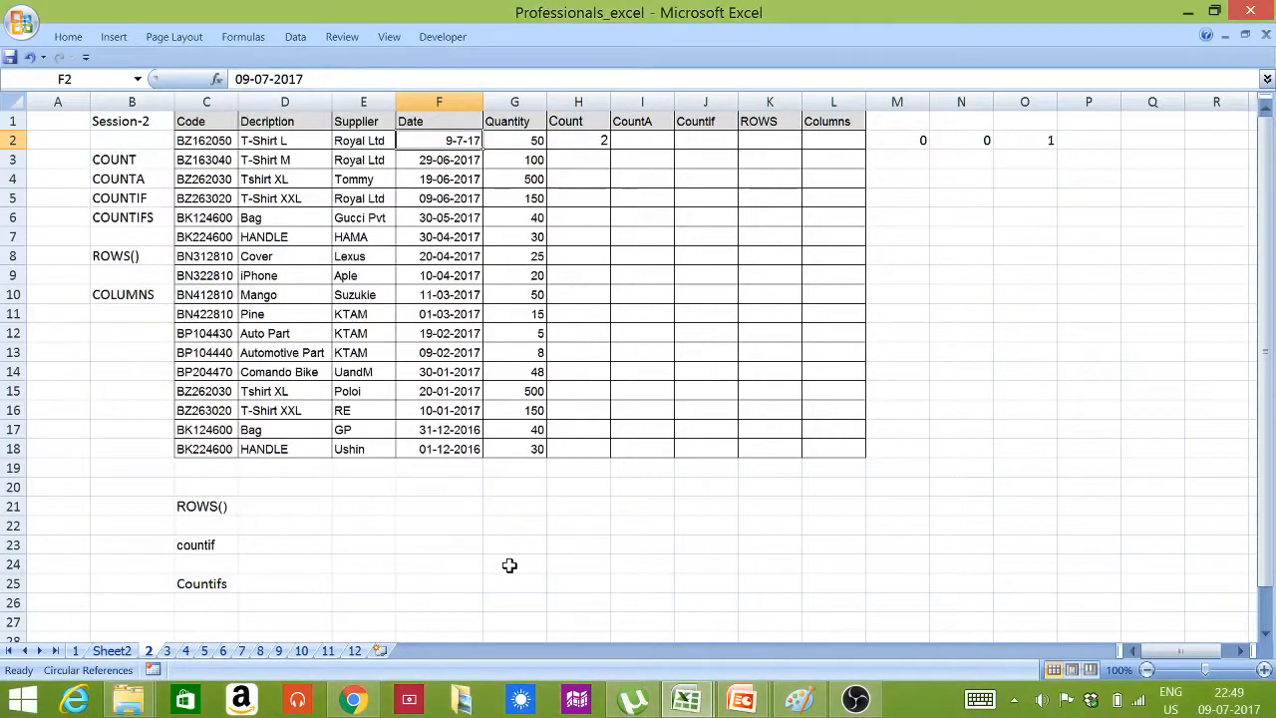
Fill the date from cell F3 upward into F2 as a series, producing 28-06-2017 in F2
left_click(471, 159)
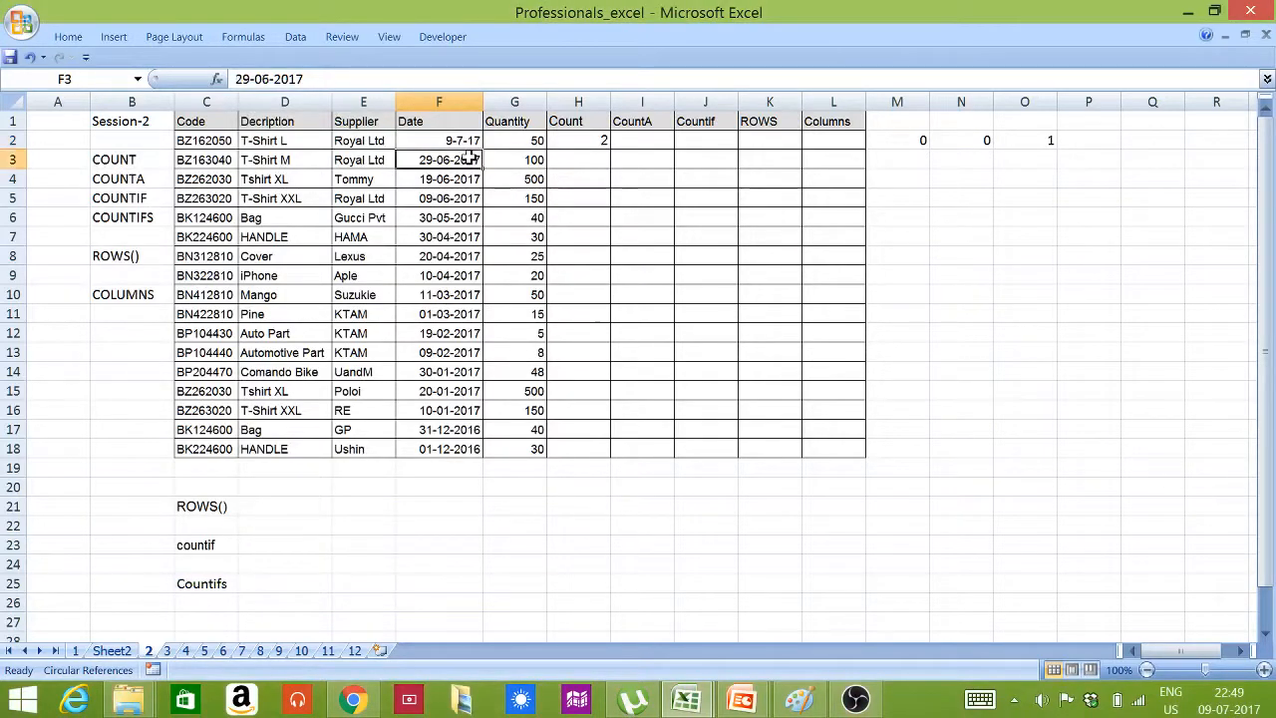
left_click_drag(483, 168, 479, 141)
left_click(464, 160)
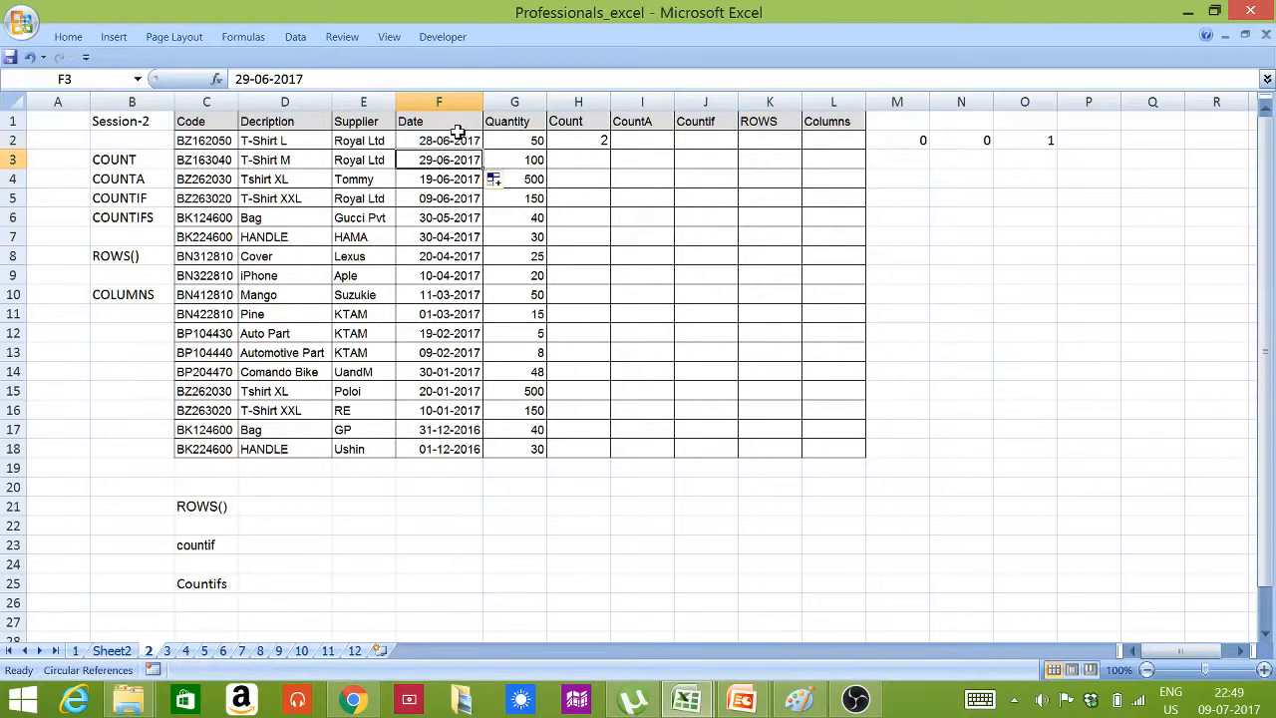
Format the date in cell F2 as a Number with 0 decimal places
left_click(458, 137)
left_click(458, 125)
left_click(455, 140)
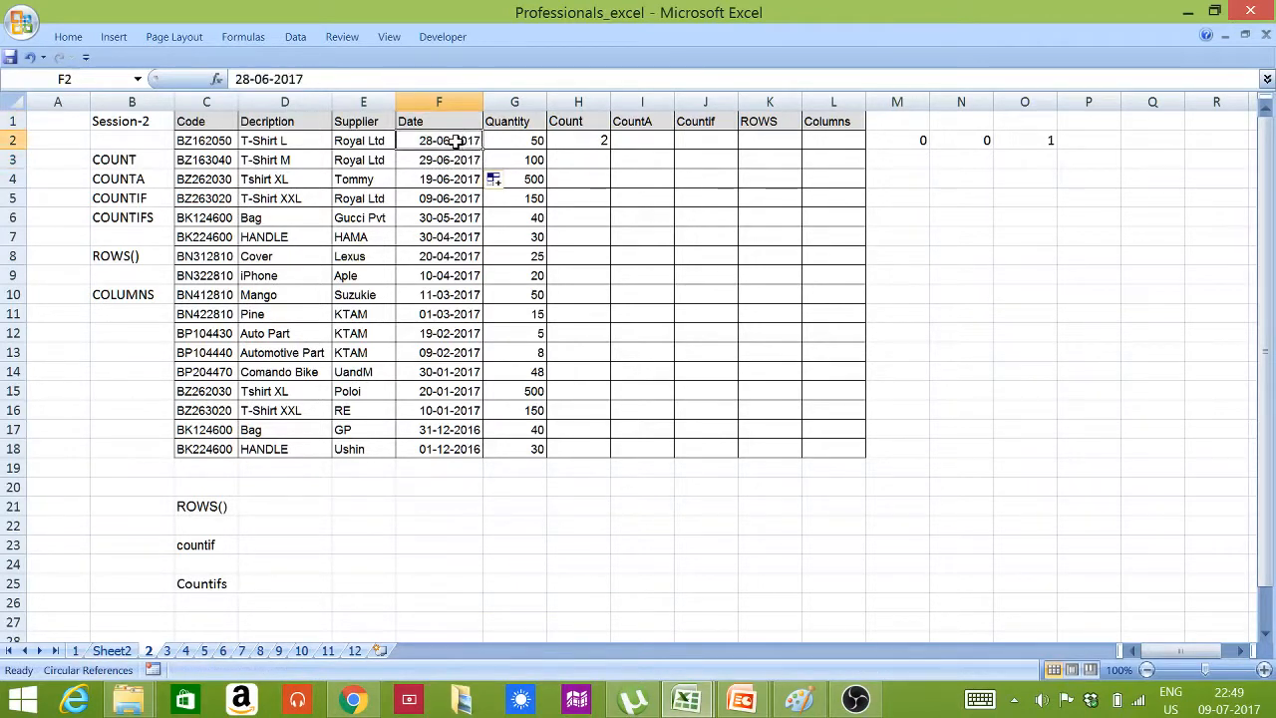
right_click(455, 141)
left_click(347, 375)
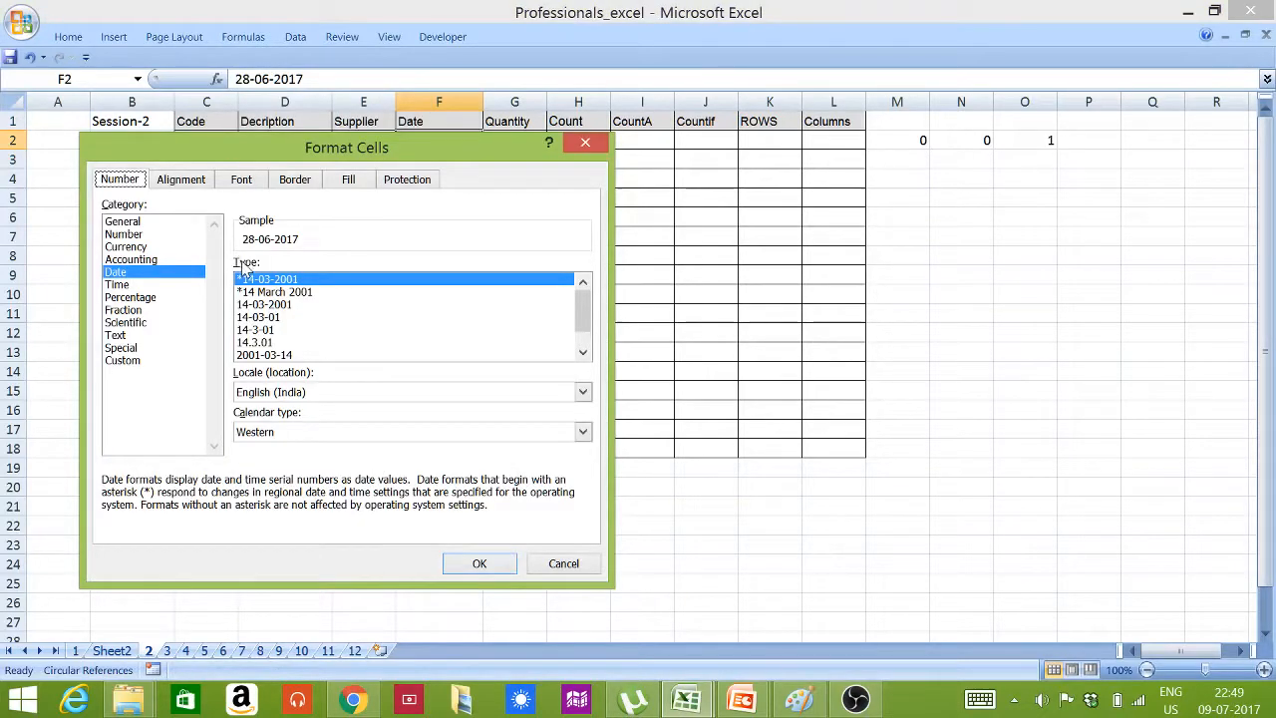
left_click(131, 237)
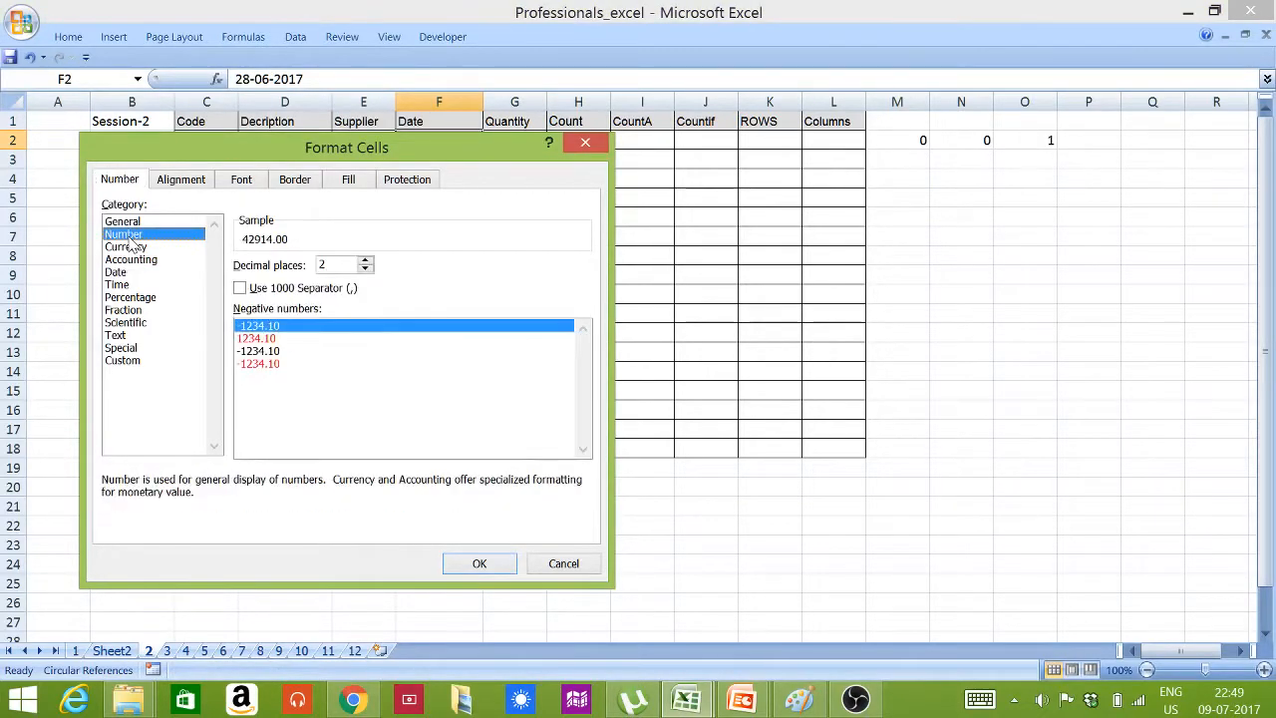
left_click(365, 269)
left_click(365, 269)
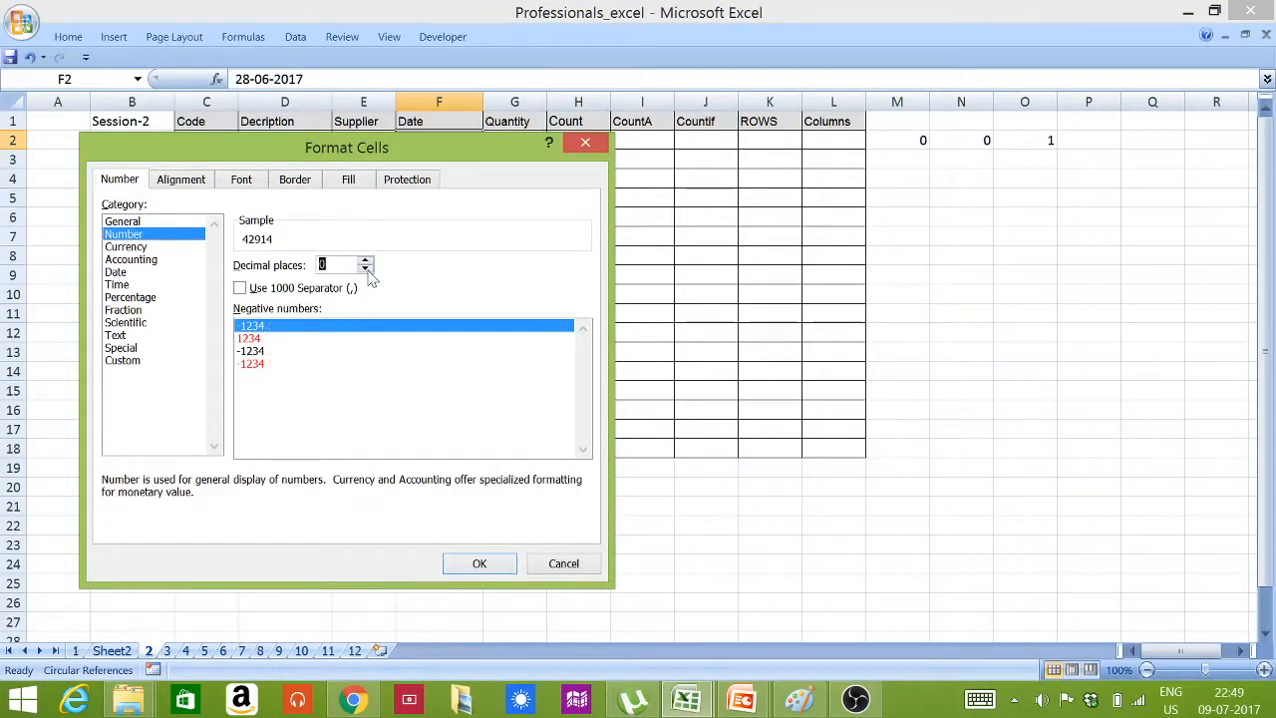
left_click(479, 564)
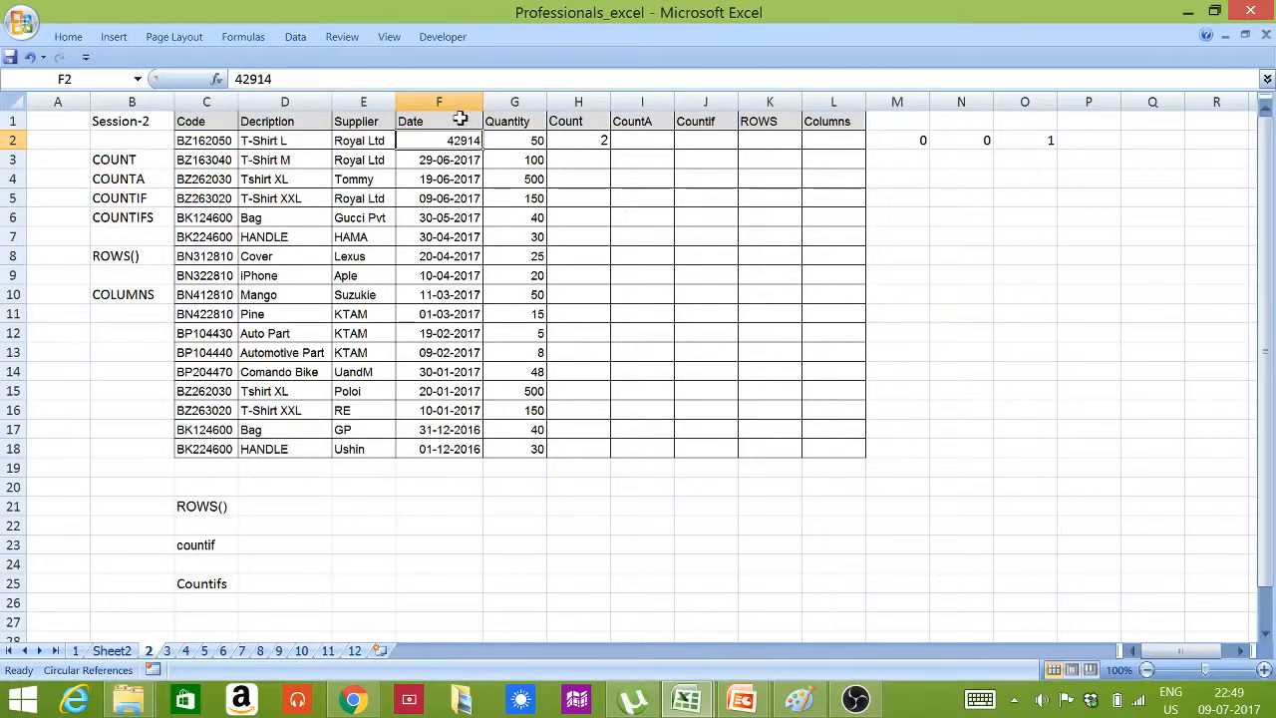
Enter =COUNTA(C2:G2) in cell I2 to count the non-empty cells of the first product row
left_click(511, 100)
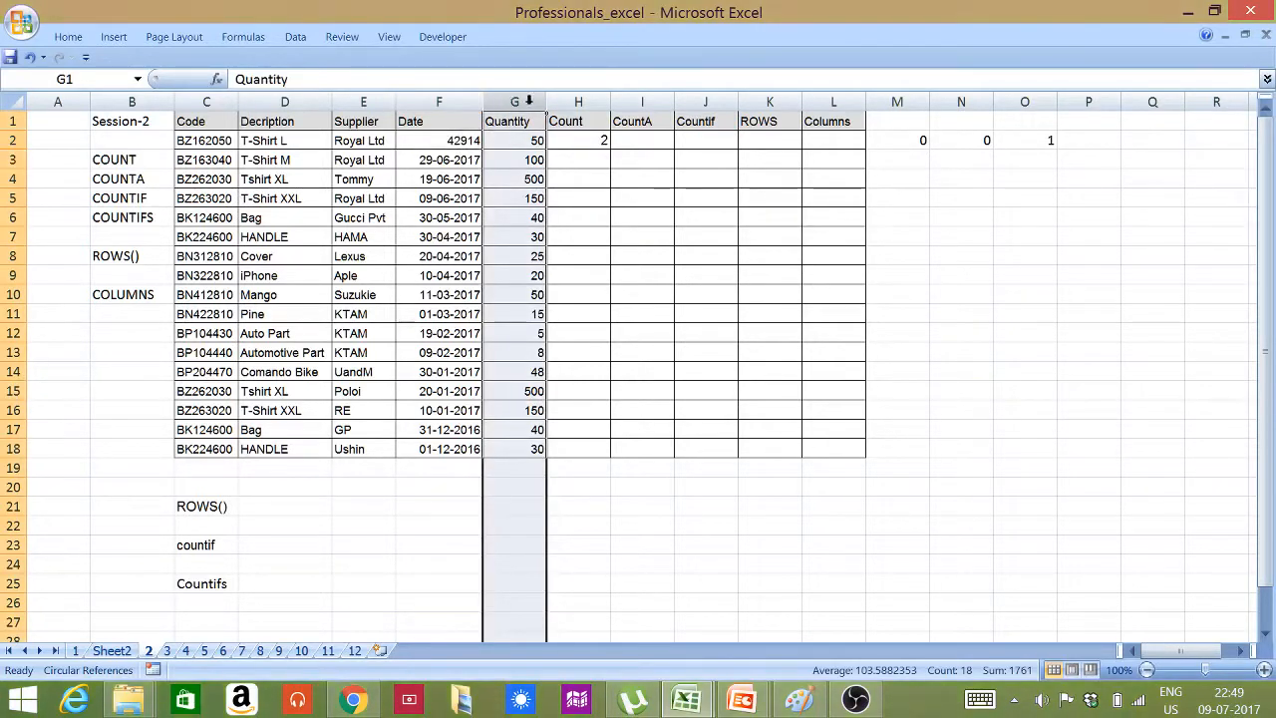
left_click(568, 142)
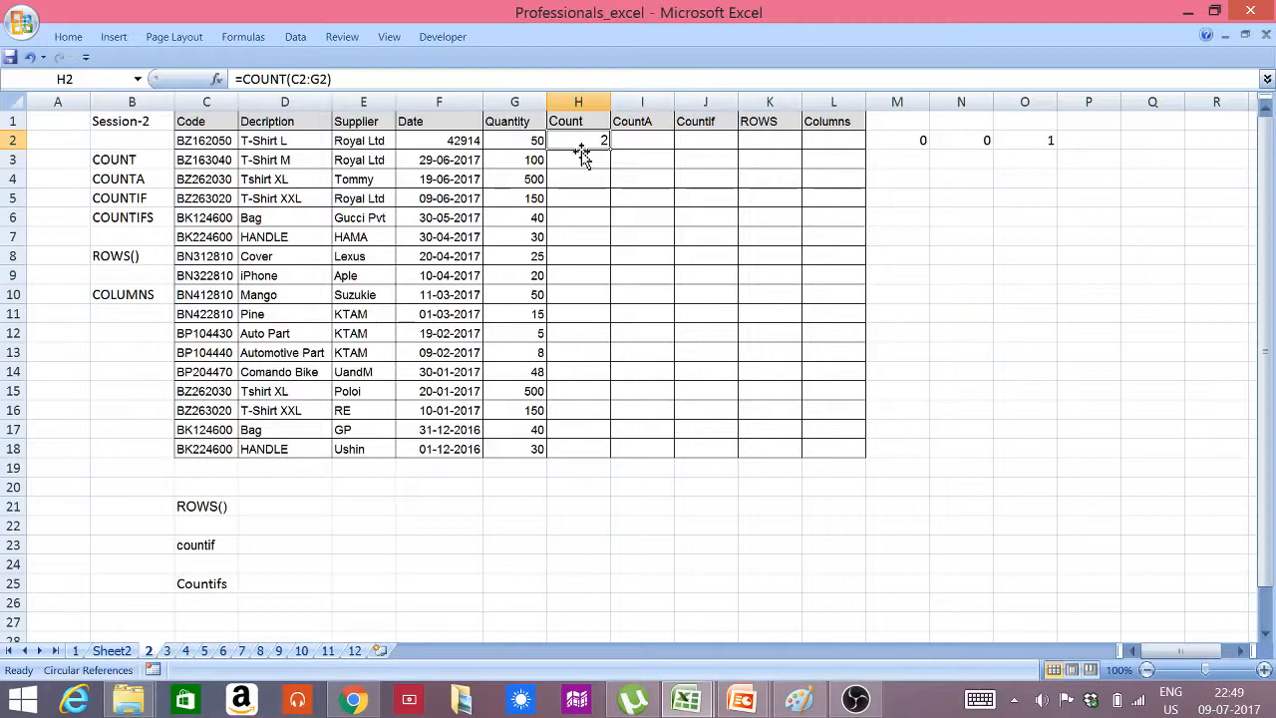
left_click(638, 140)
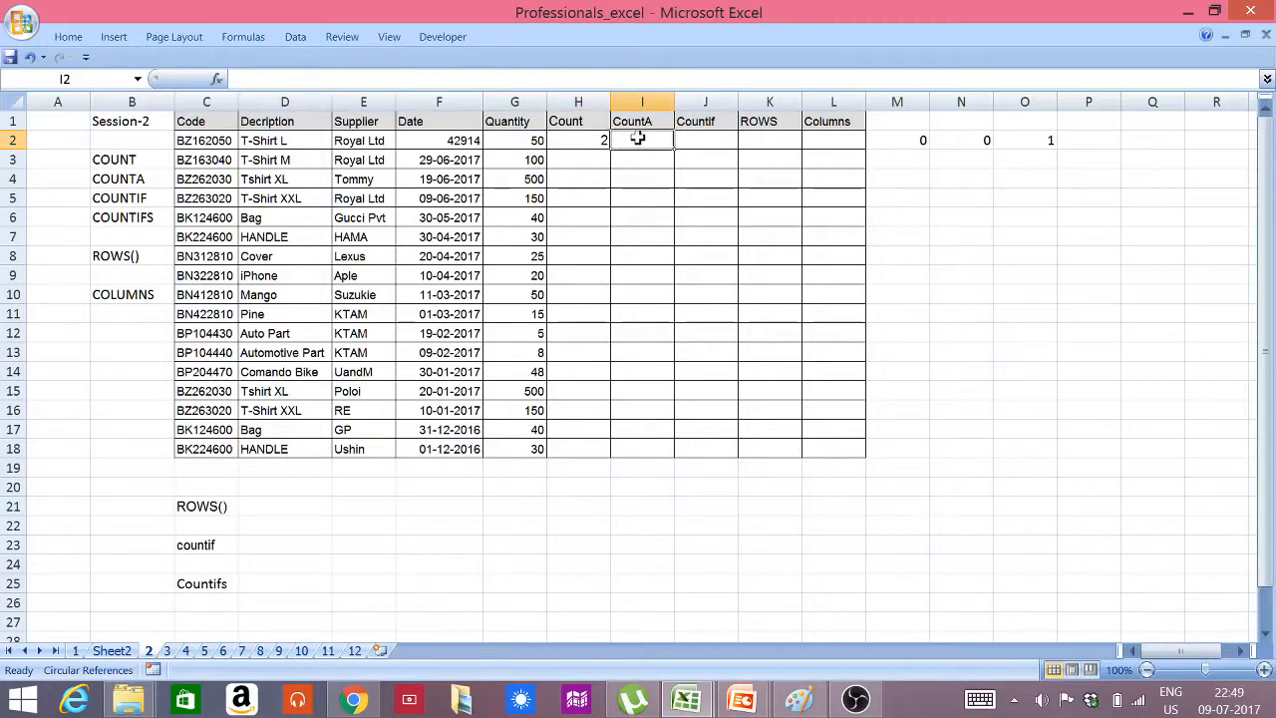
type("=")
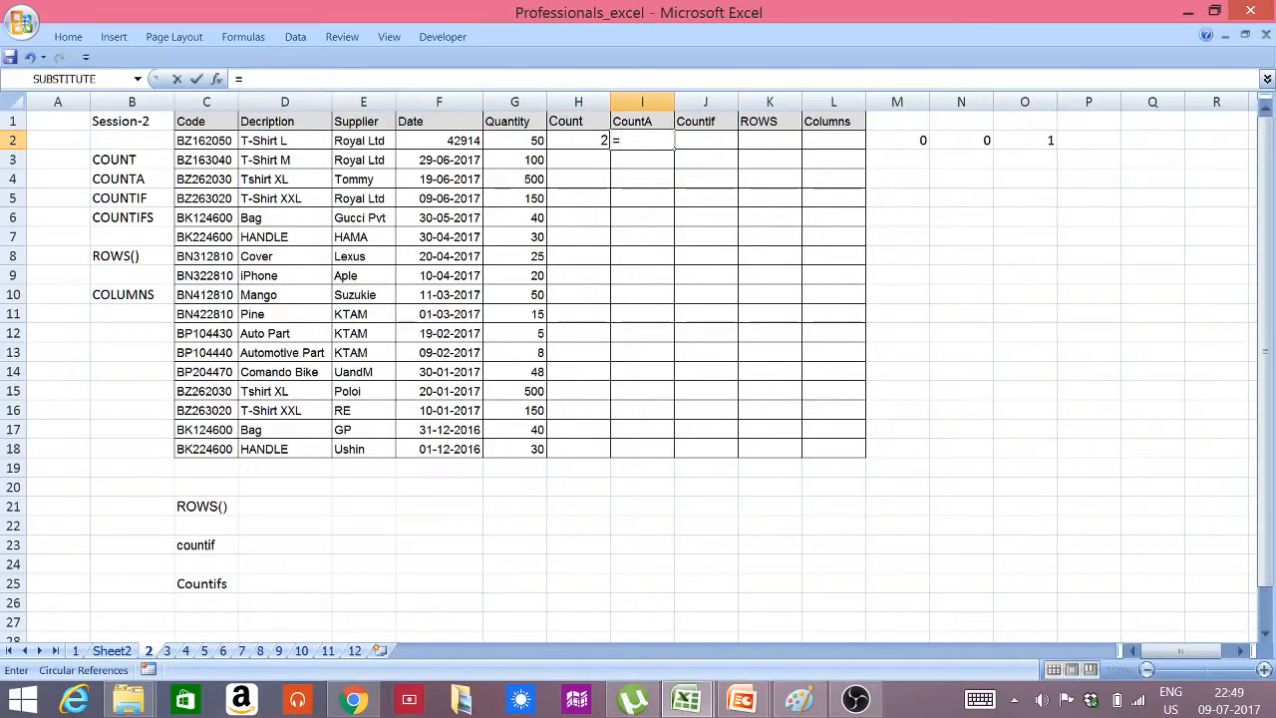
type("COUNTA")
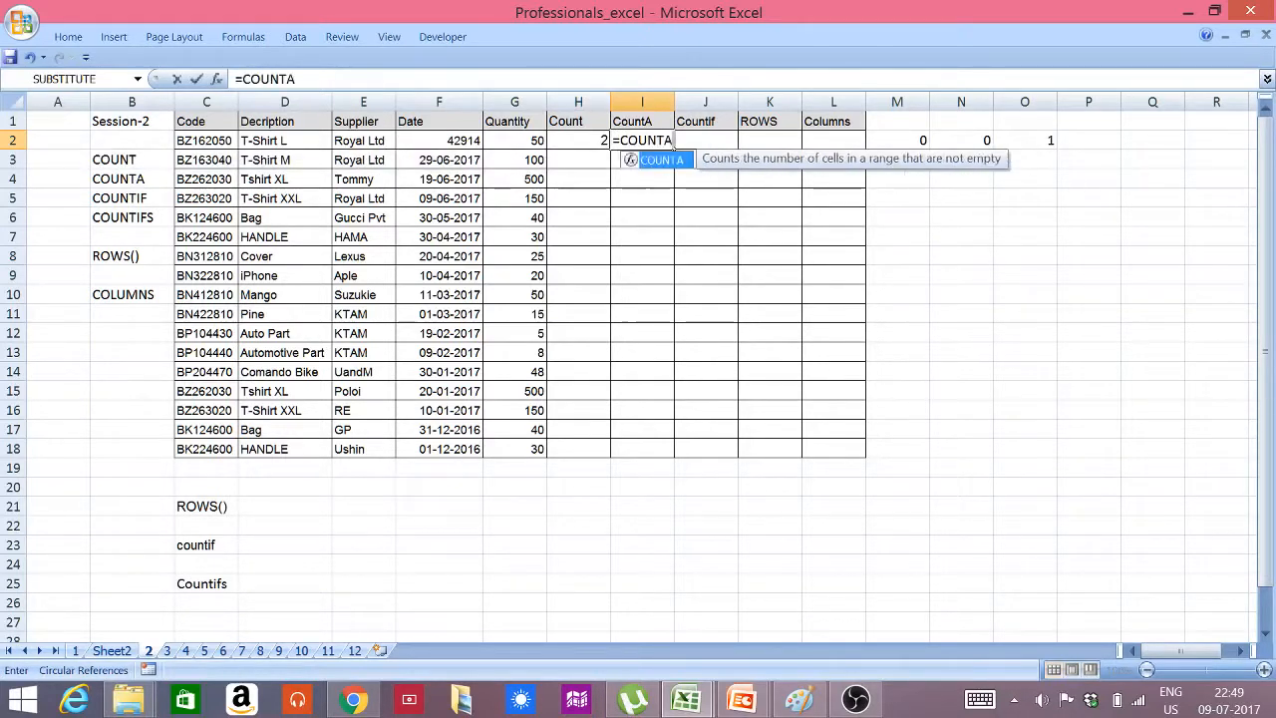
type("(")
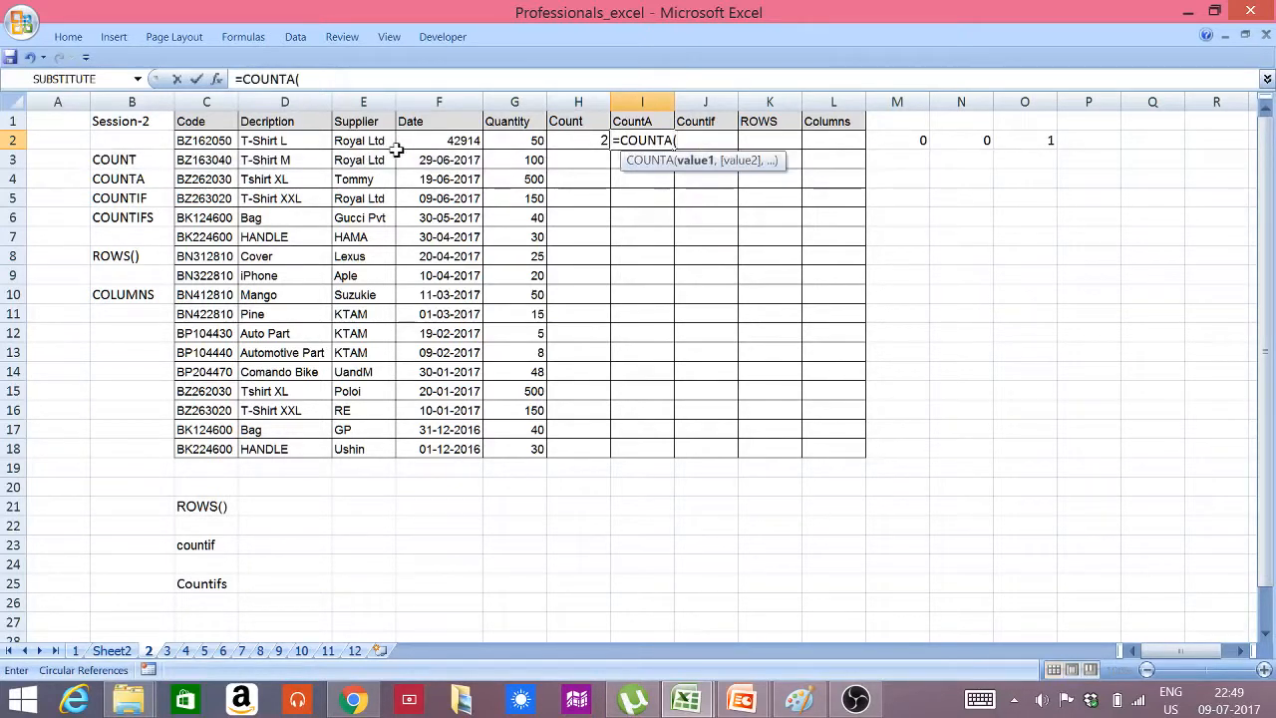
left_click_drag(199, 136, 504, 139)
type(")")
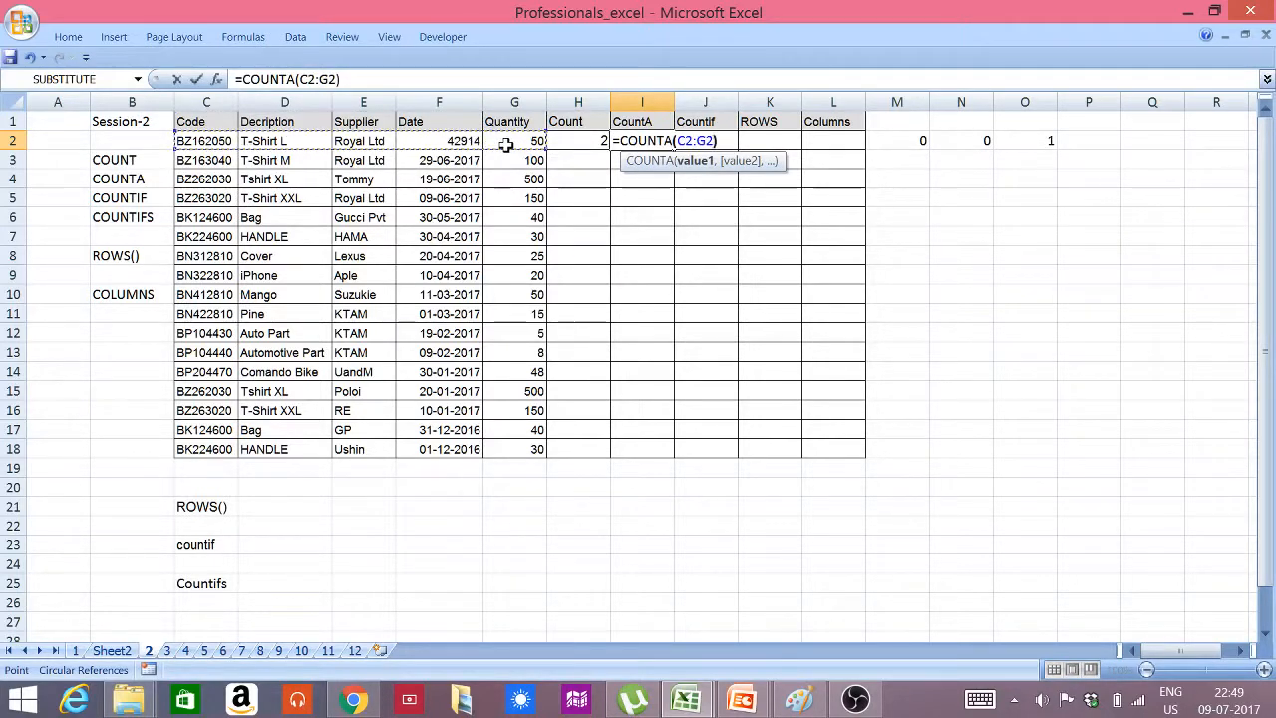
key("Return")
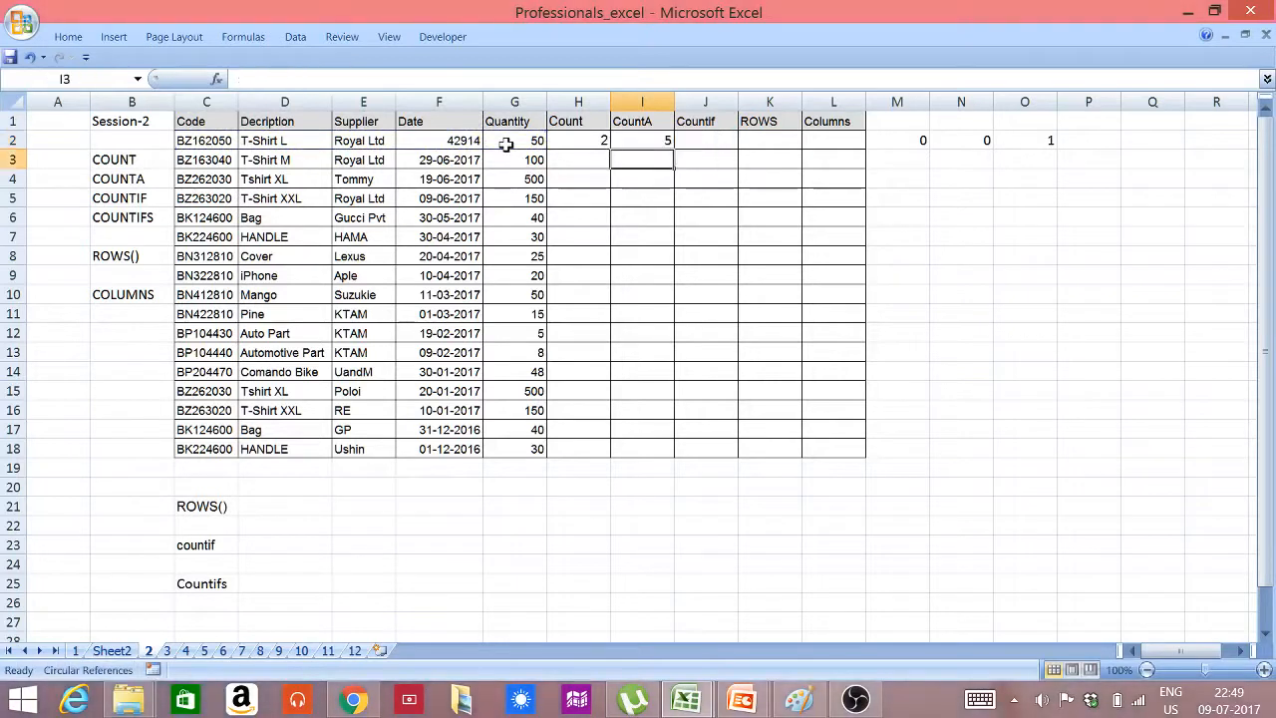
Fill the COUNT and COUNTA formulas from H2:I2 down to row 18
left_click(593, 139)
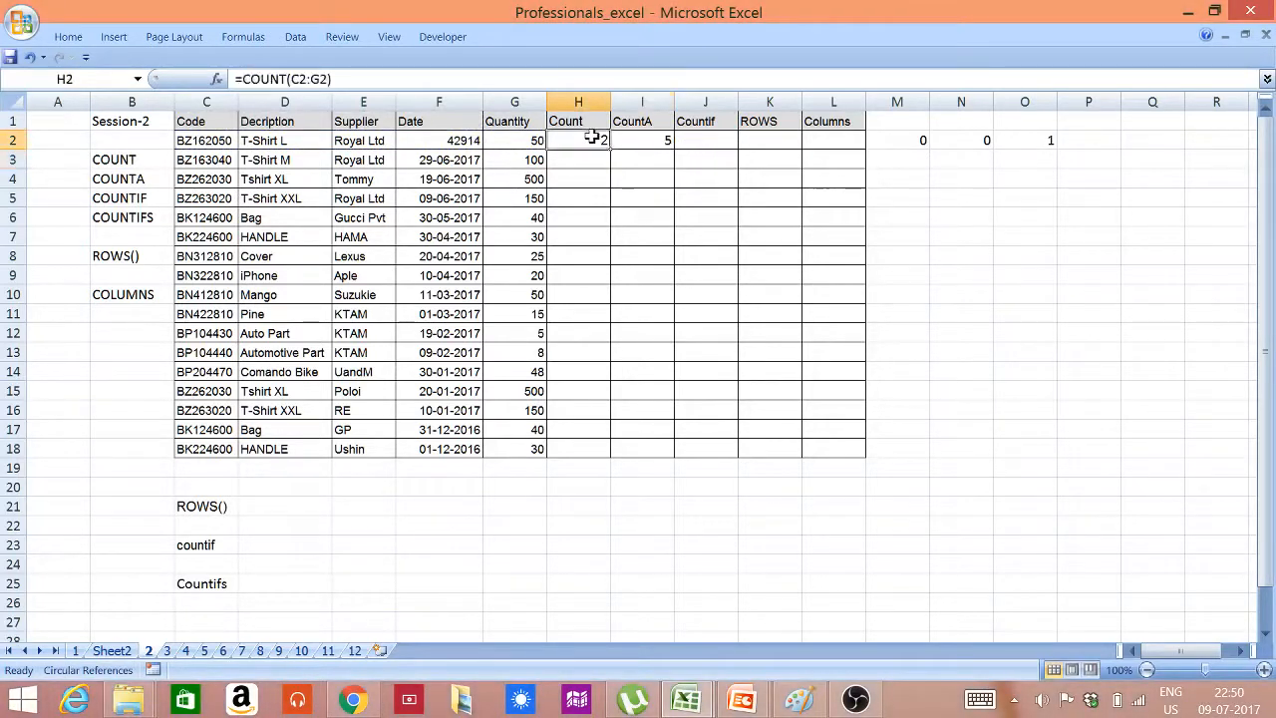
left_click_drag(606, 136, 666, 143)
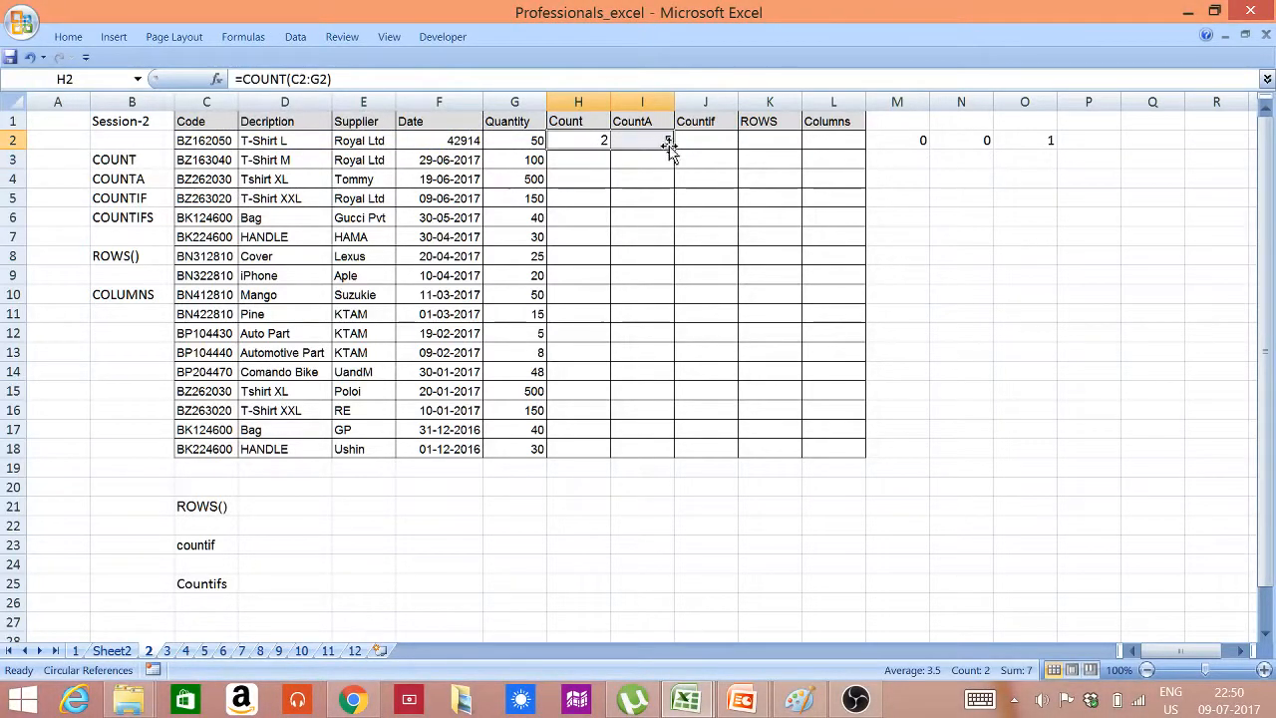
double_click(673, 147)
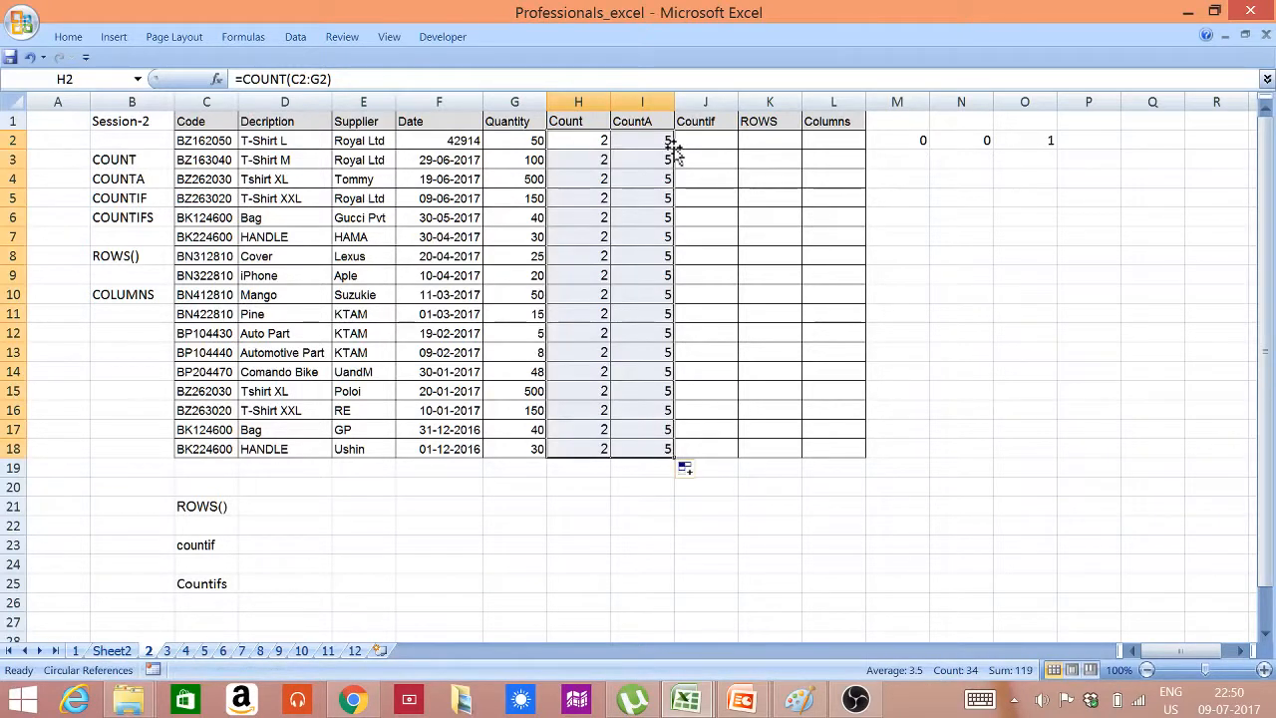
left_click(707, 485)
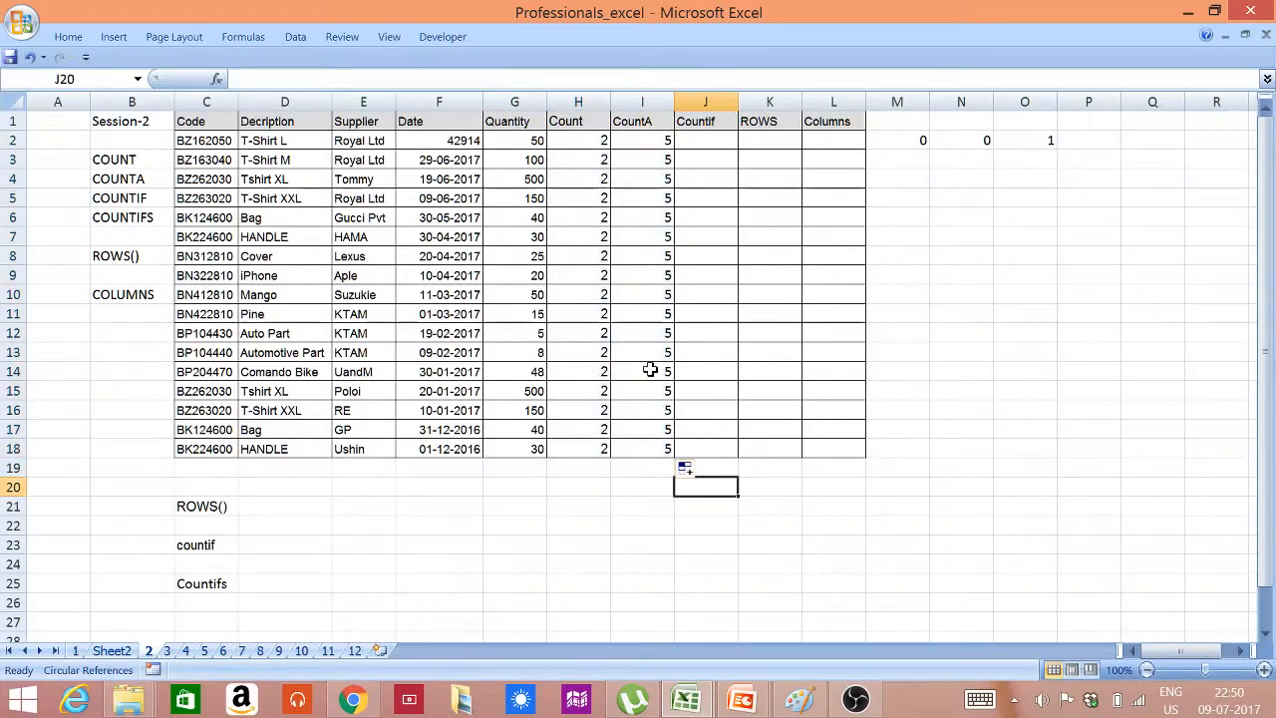
Enter =COUNTIF(E2:E18,E2) in cell D23 to count Royal Ltd, and check it against the matching Supplier cells
left_click(347, 141)
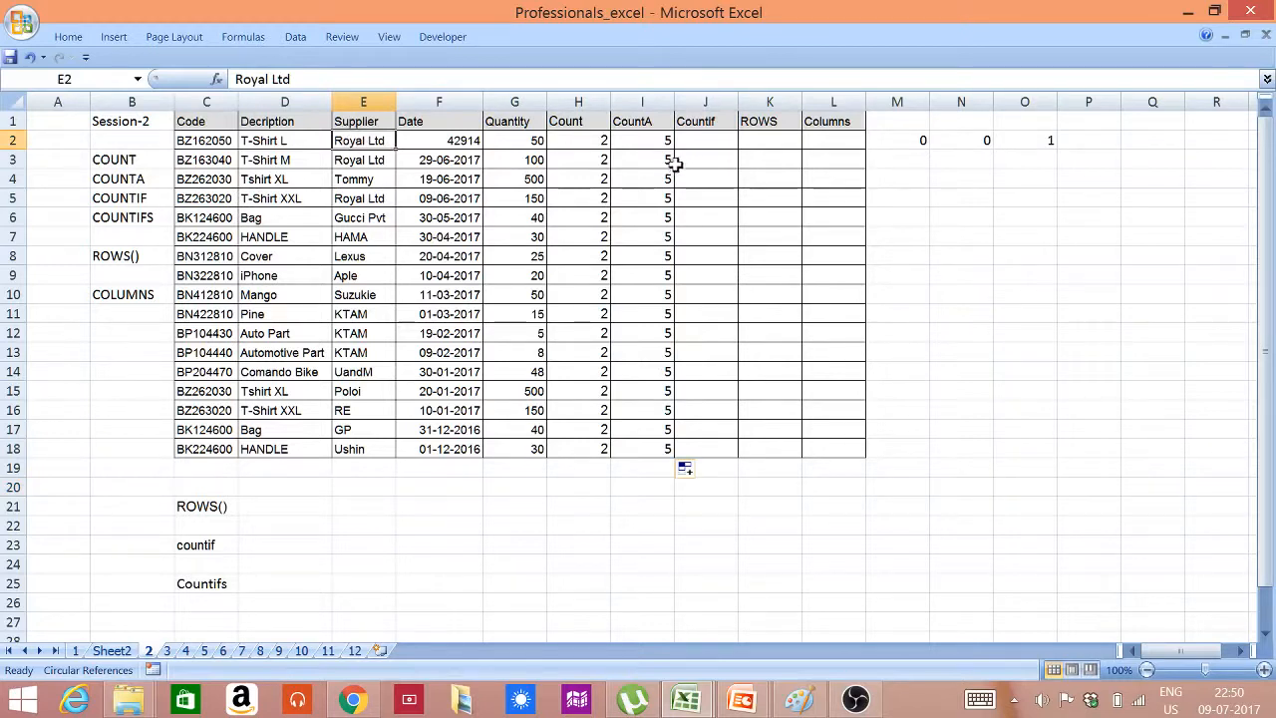
left_click(263, 544)
type("=")
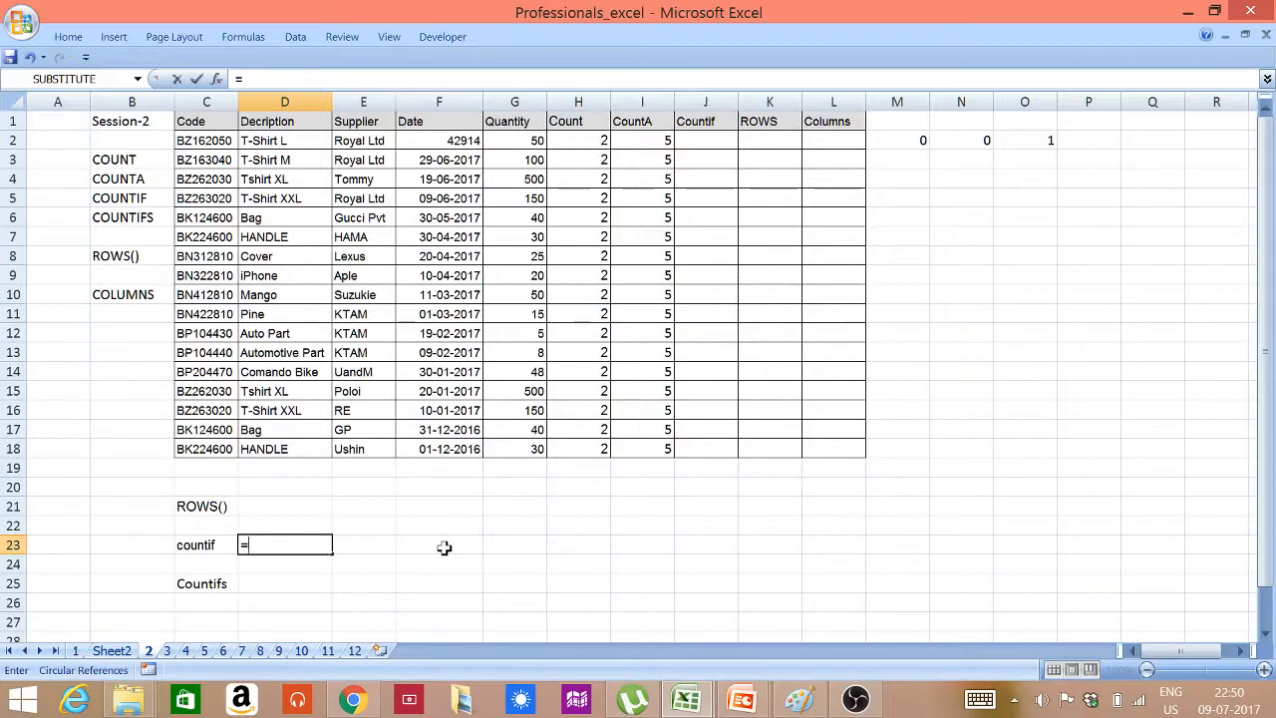
type("C")
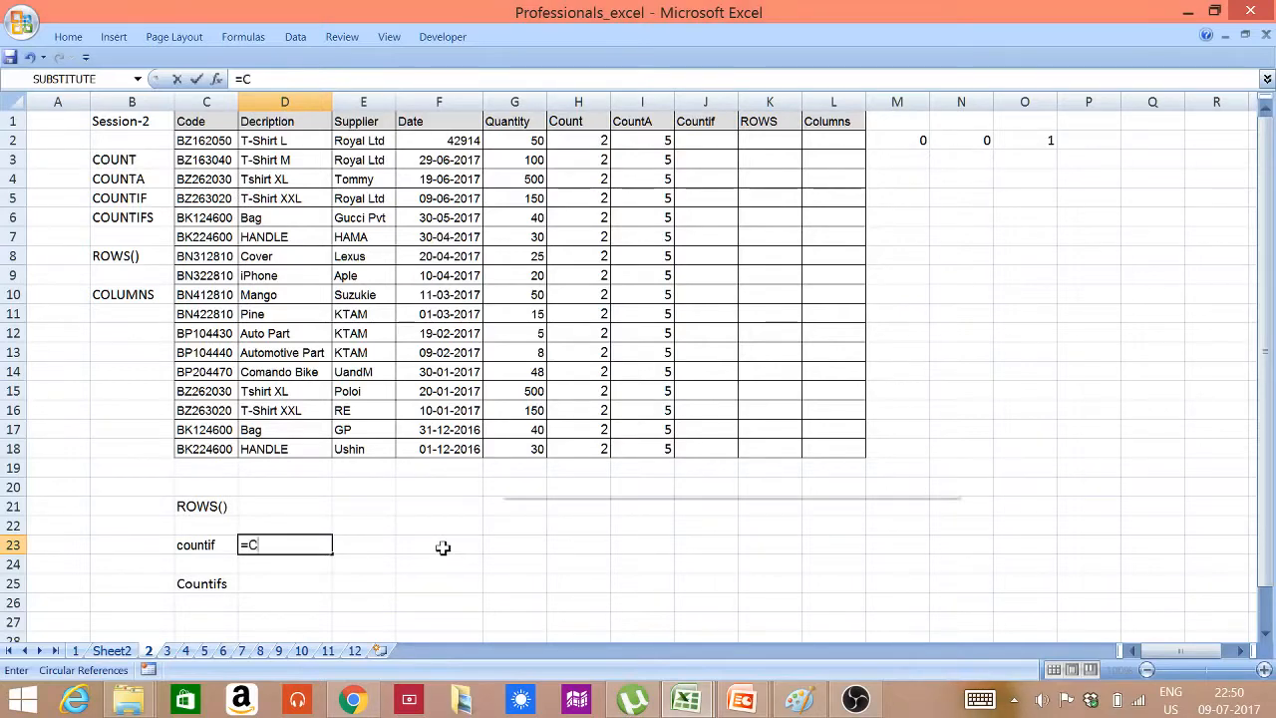
type("OUNTIF(")
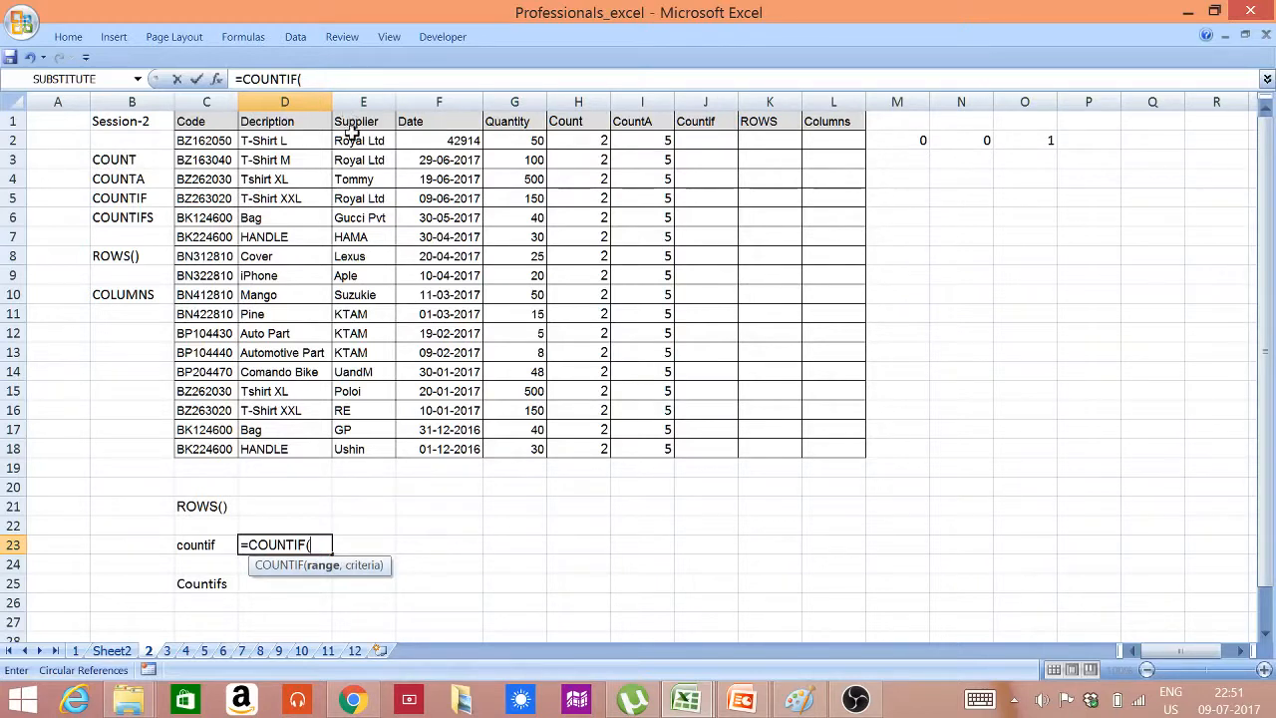
left_click_drag(351, 134, 367, 452)
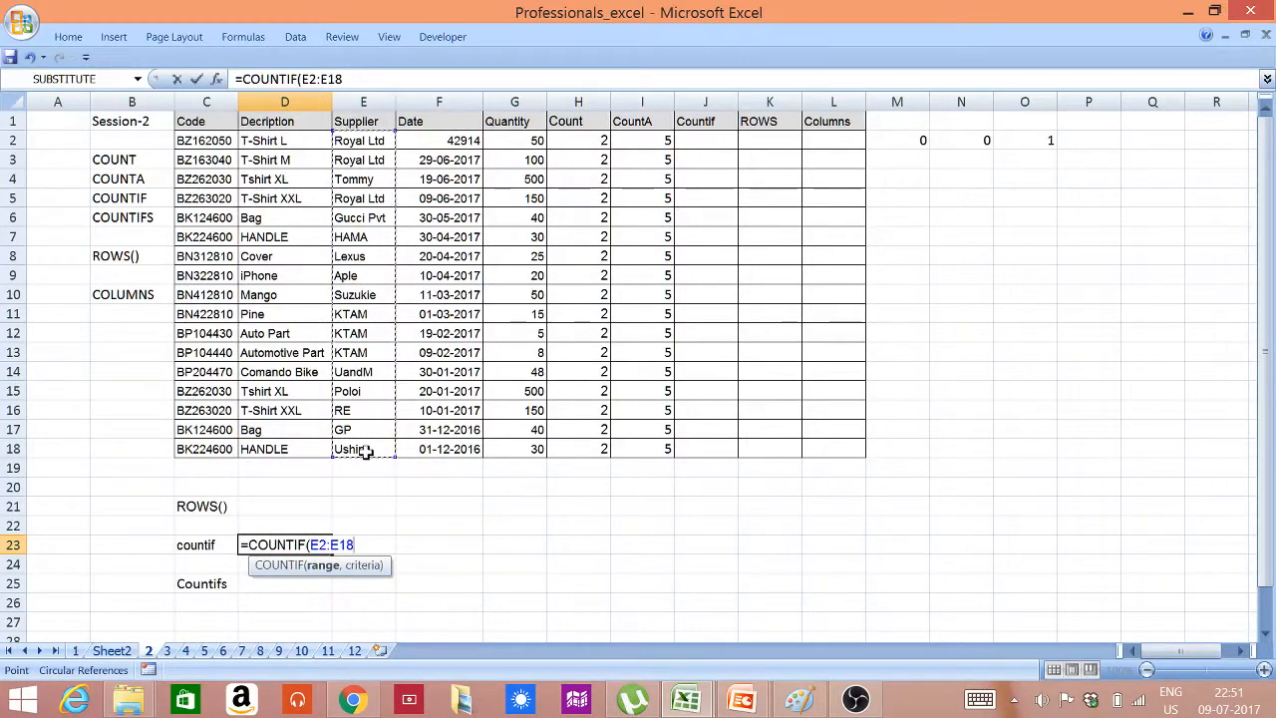
type(",")
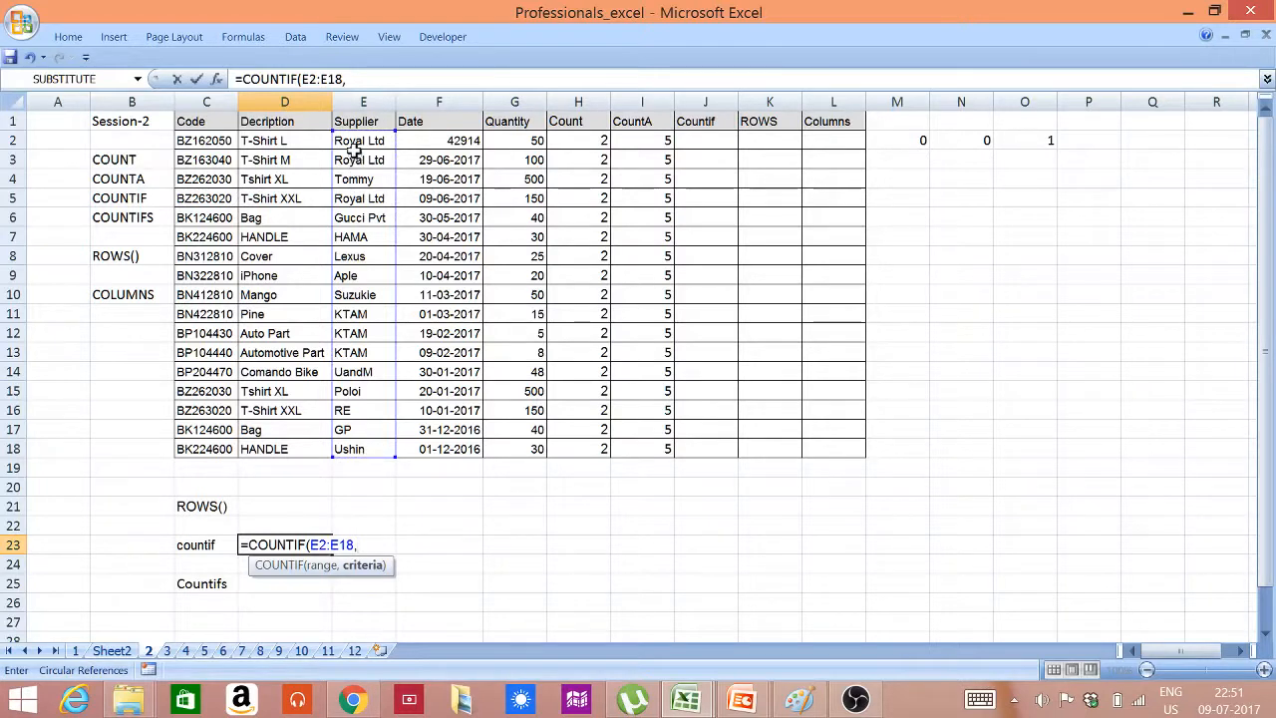
left_click(353, 144)
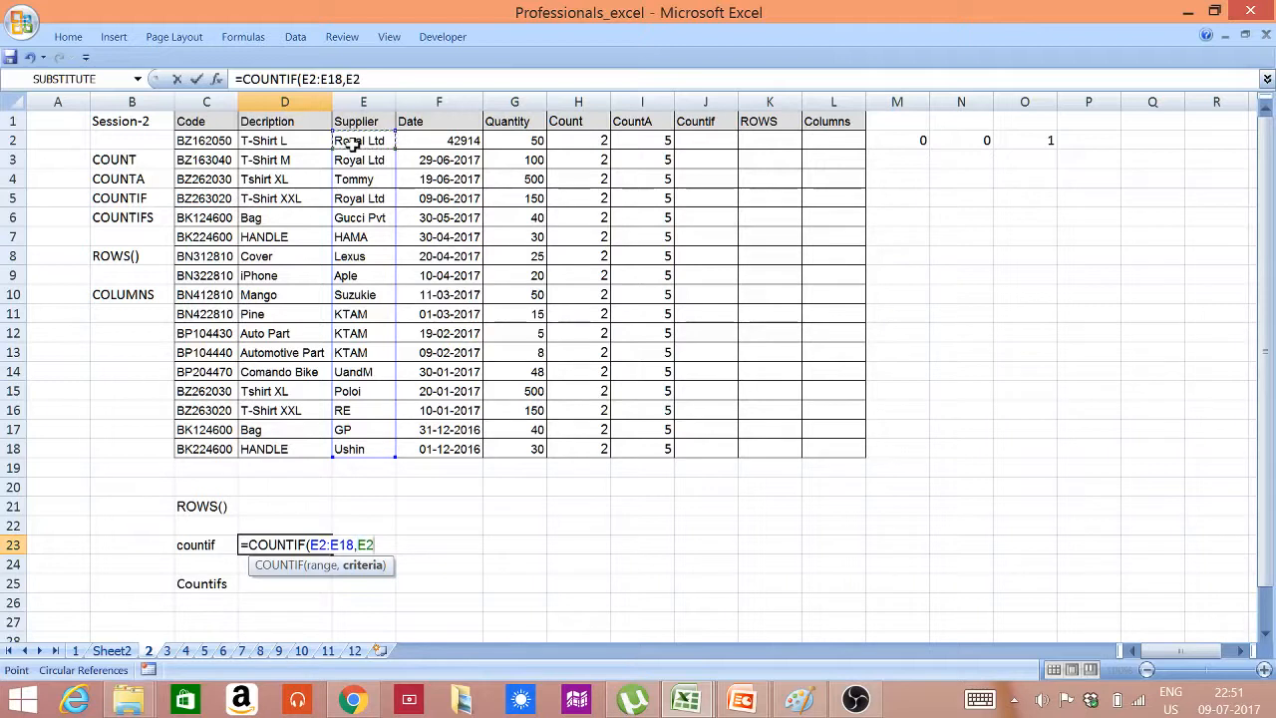
type(")")
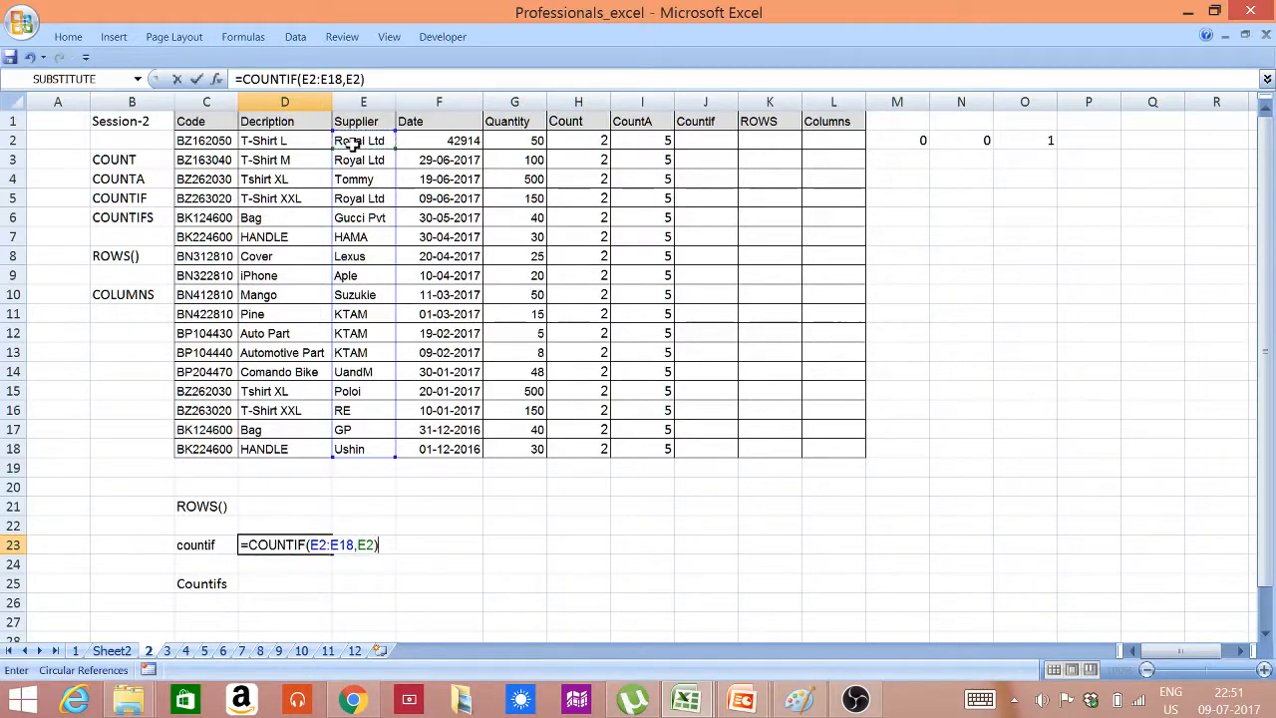
key("Return")
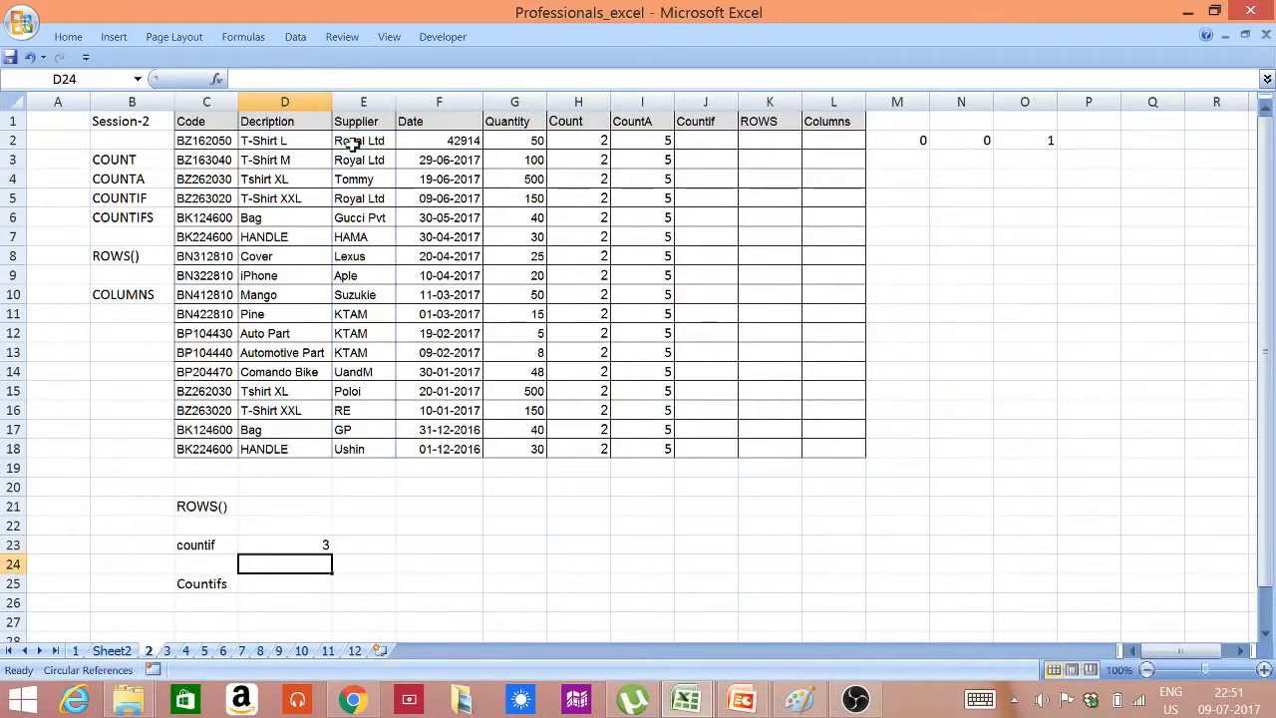
left_click(351, 143)
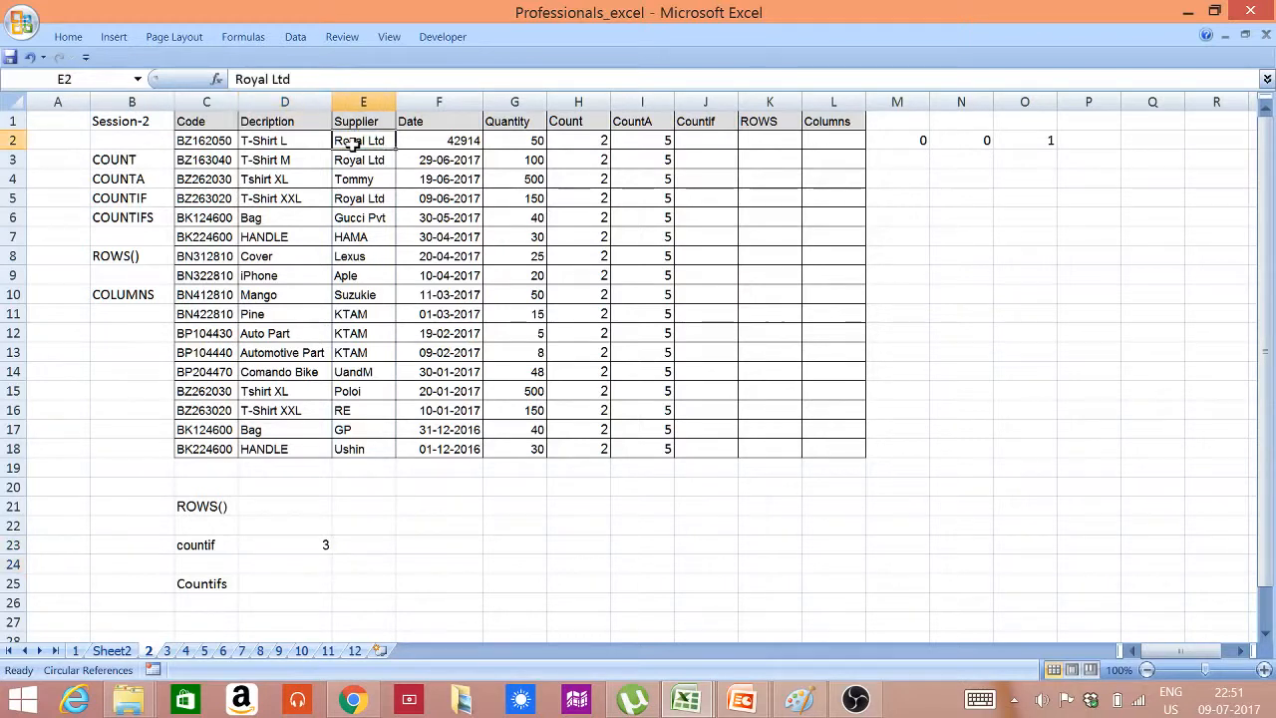
left_click(353, 163)
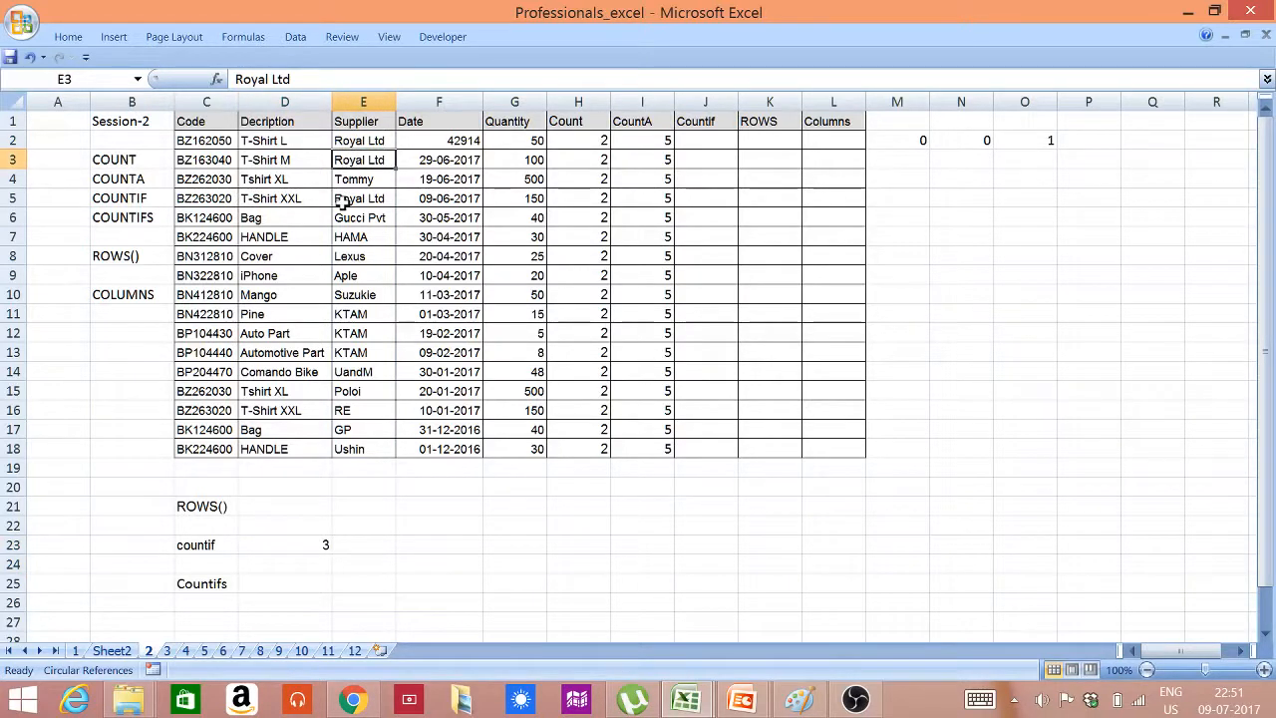
left_click(341, 200)
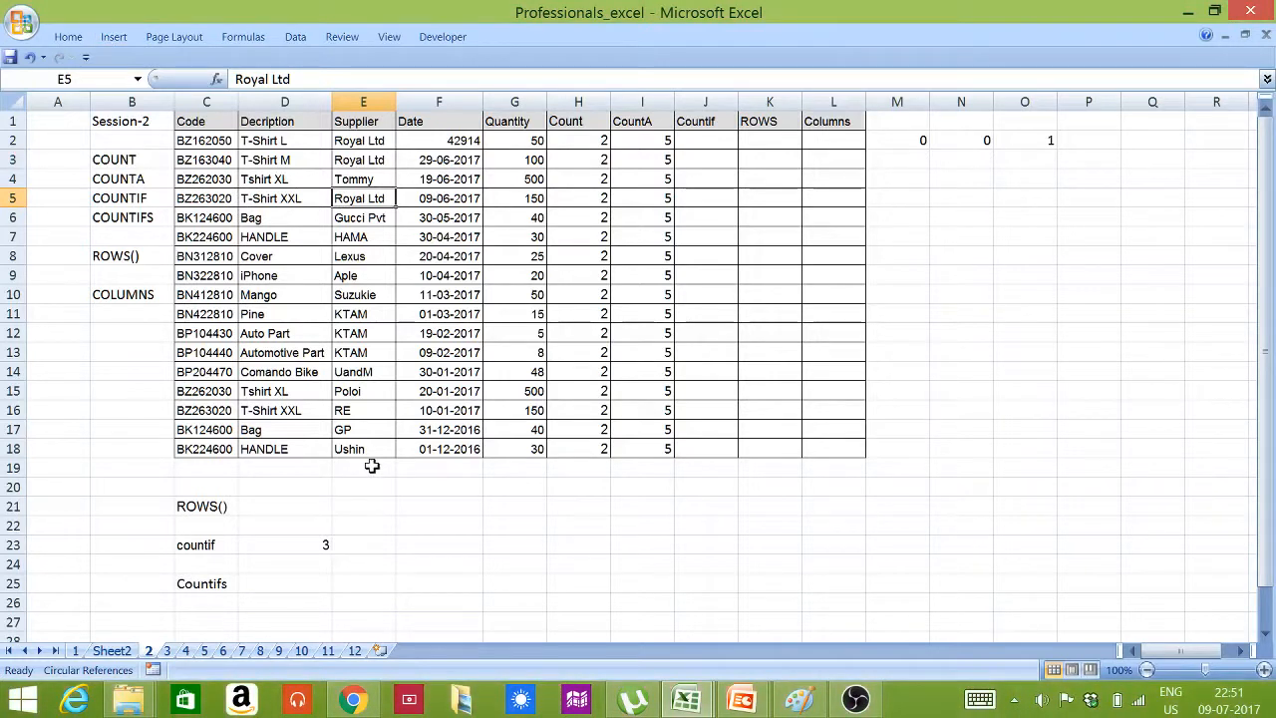
Enter =COUNTIF(E2:E18,E13) in cell E23 to count how often KTAM occurs in the Supplier column
left_click(382, 550)
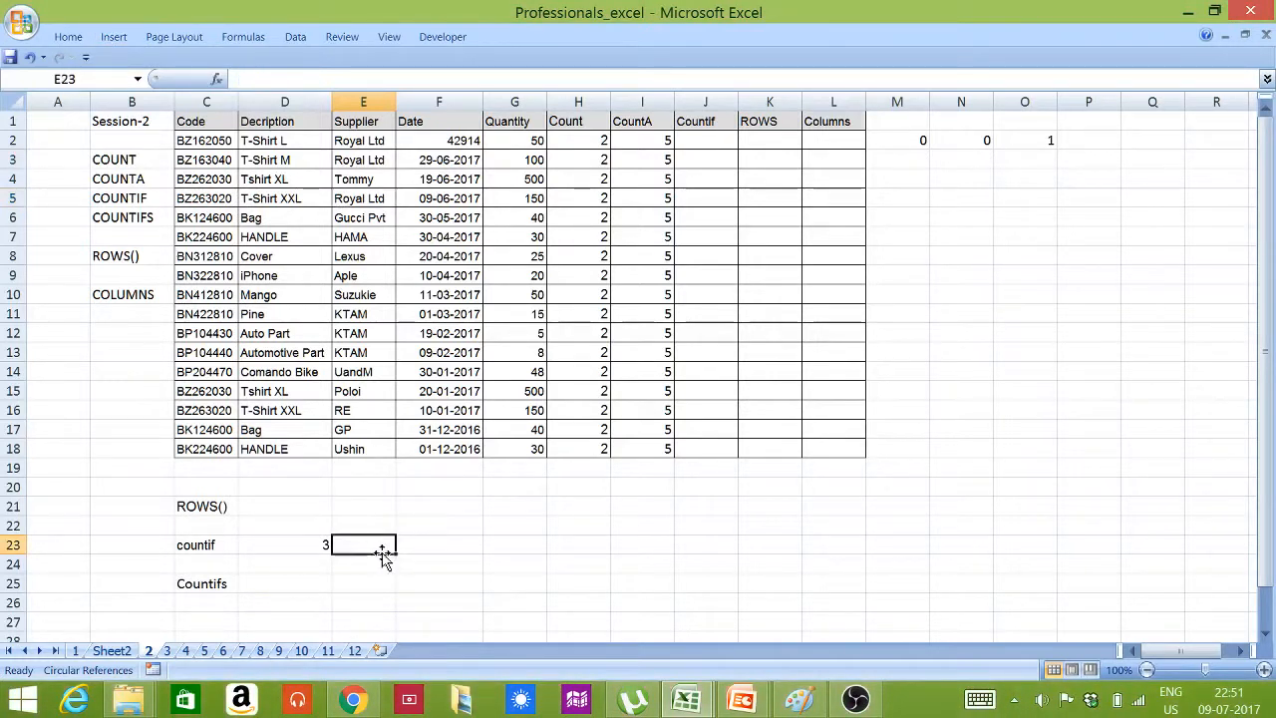
type("=COU")
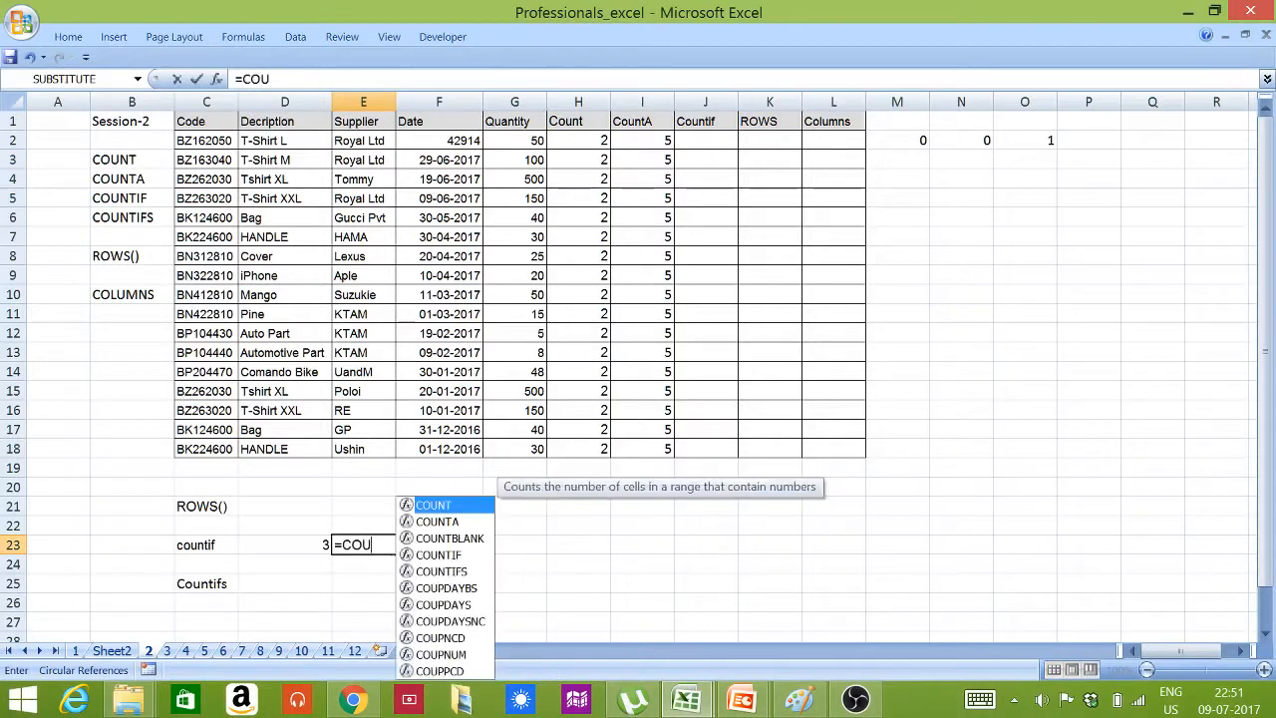
type("NTIF(")
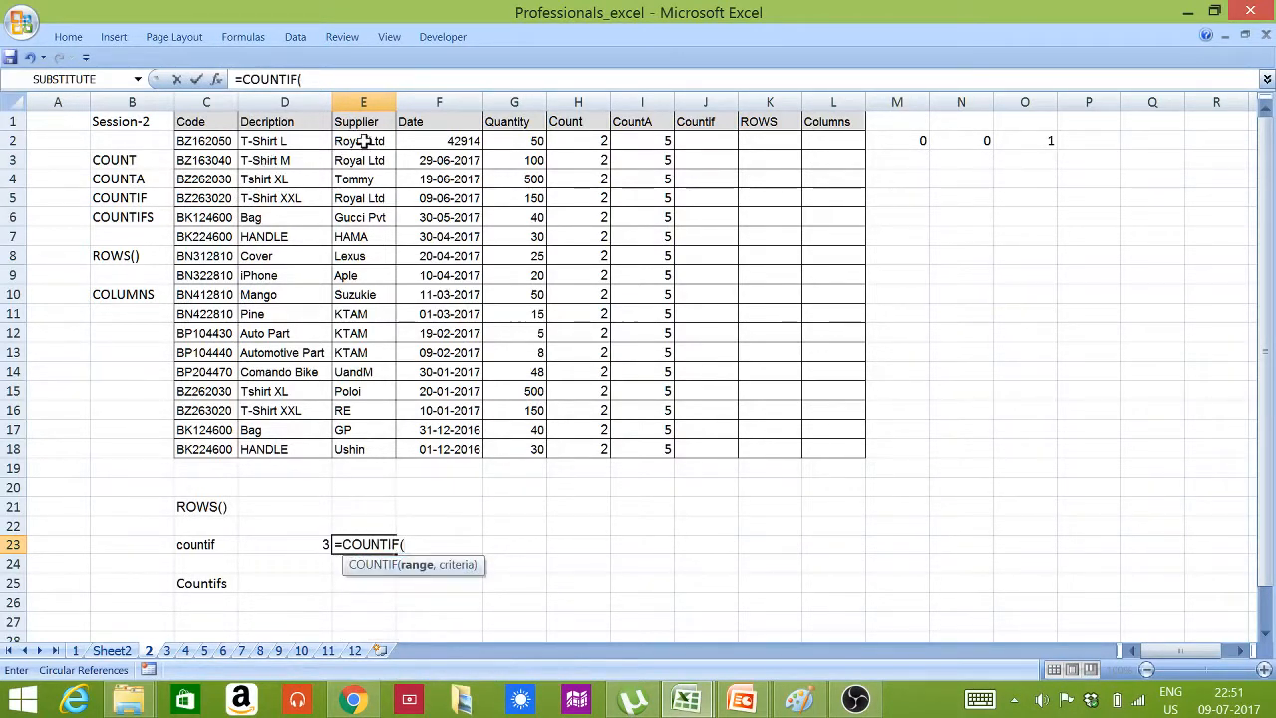
left_click_drag(363, 141, 356, 449)
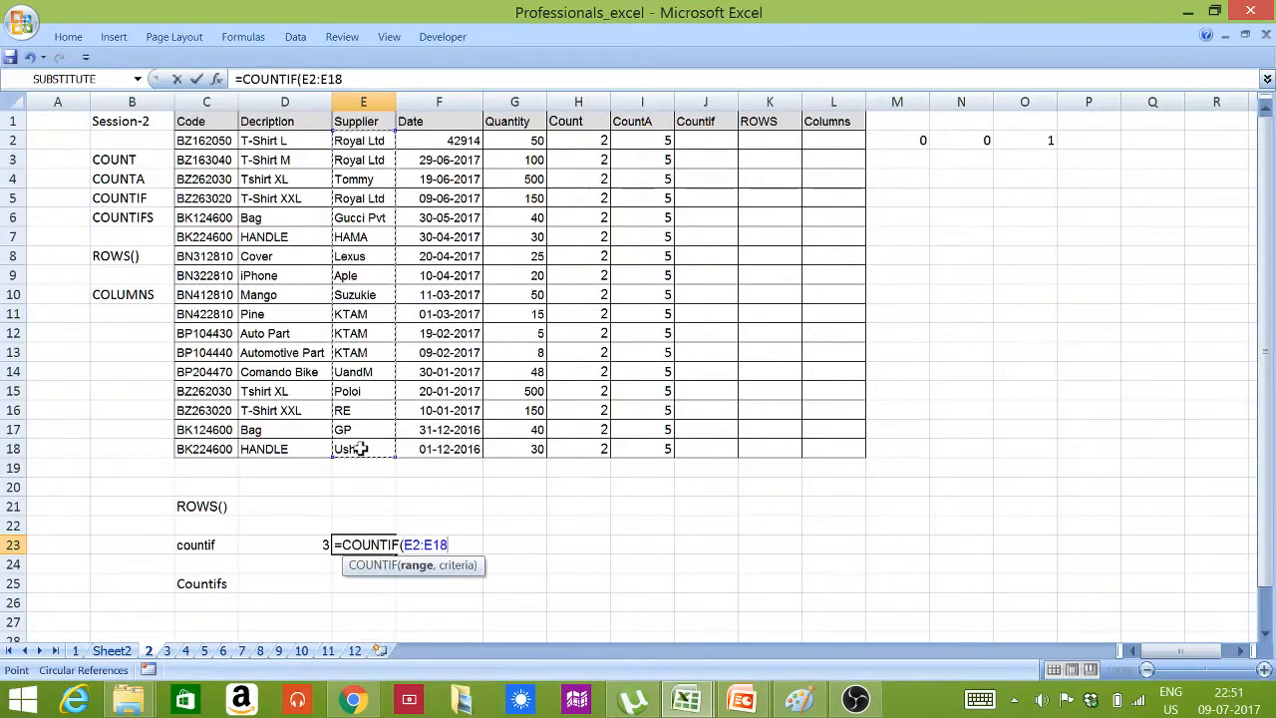
type(",")
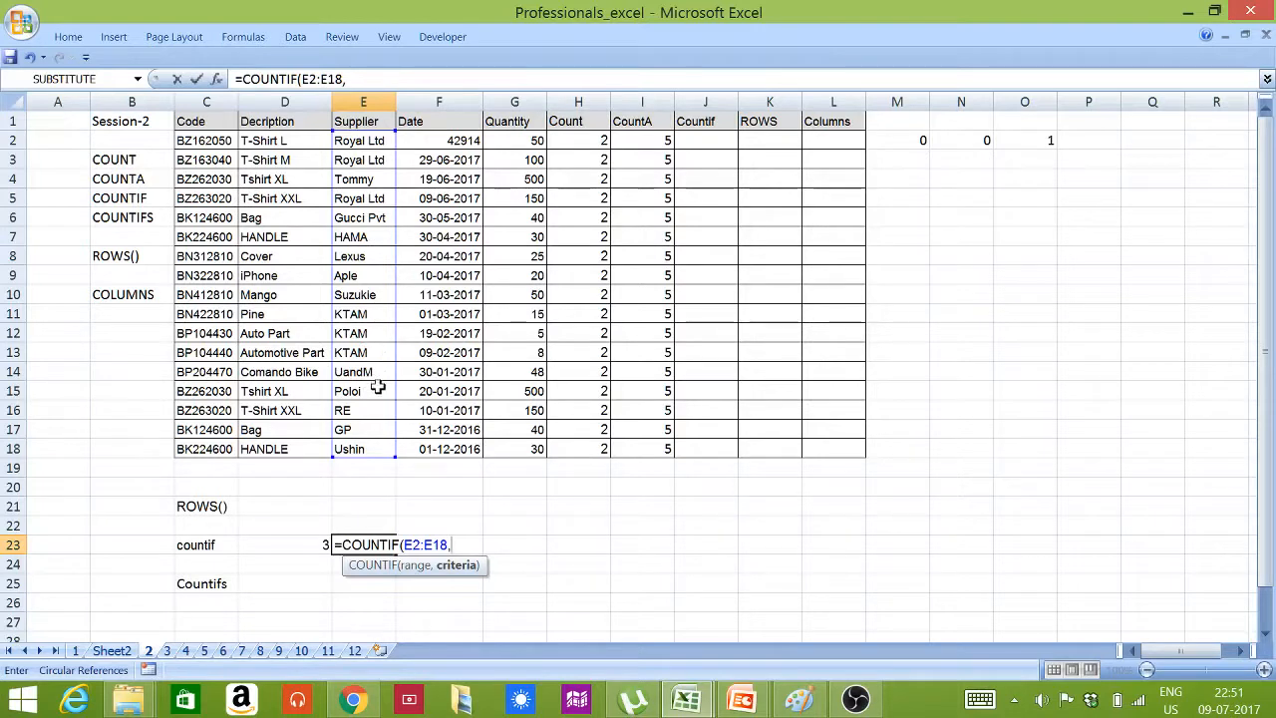
left_click(379, 354)
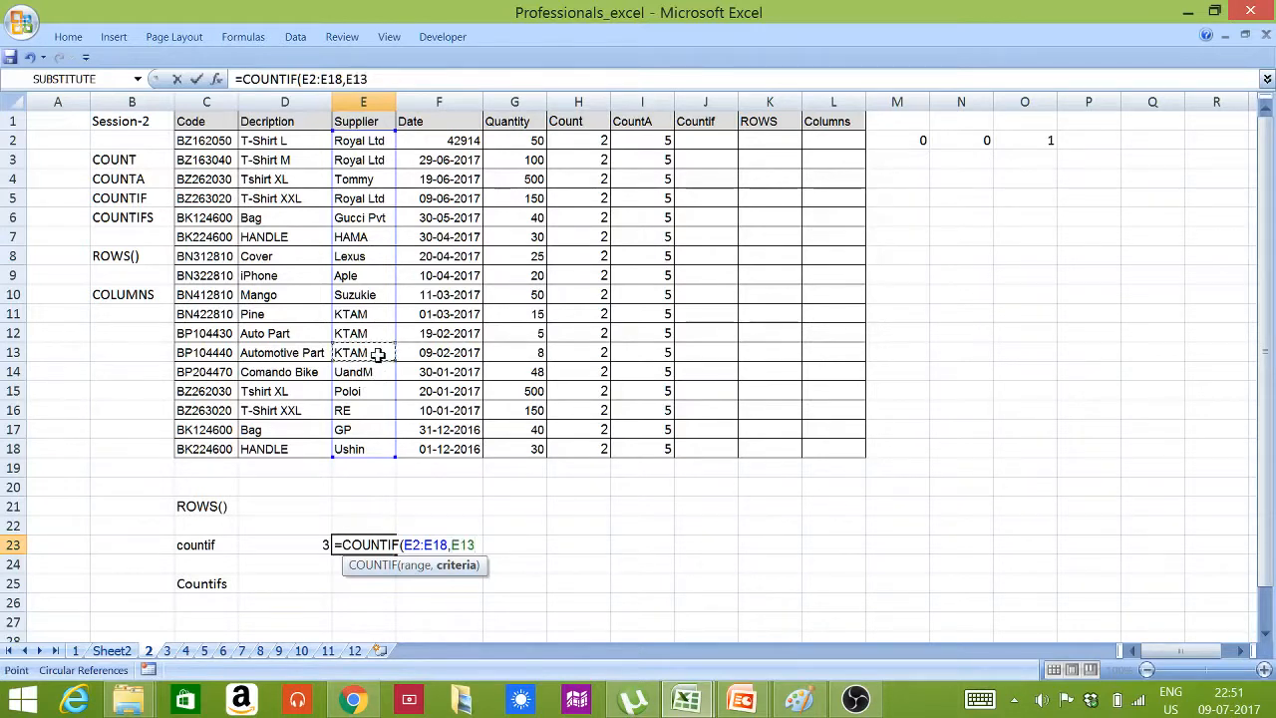
type(")")
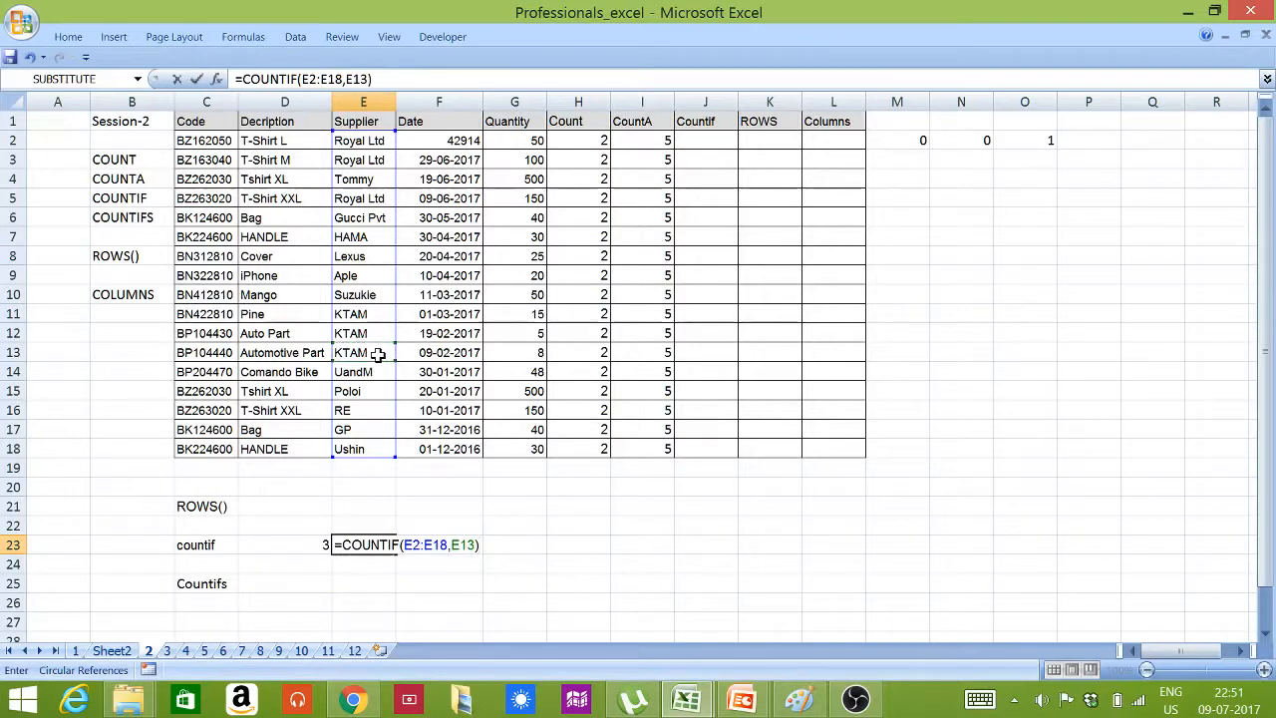
key("Return")
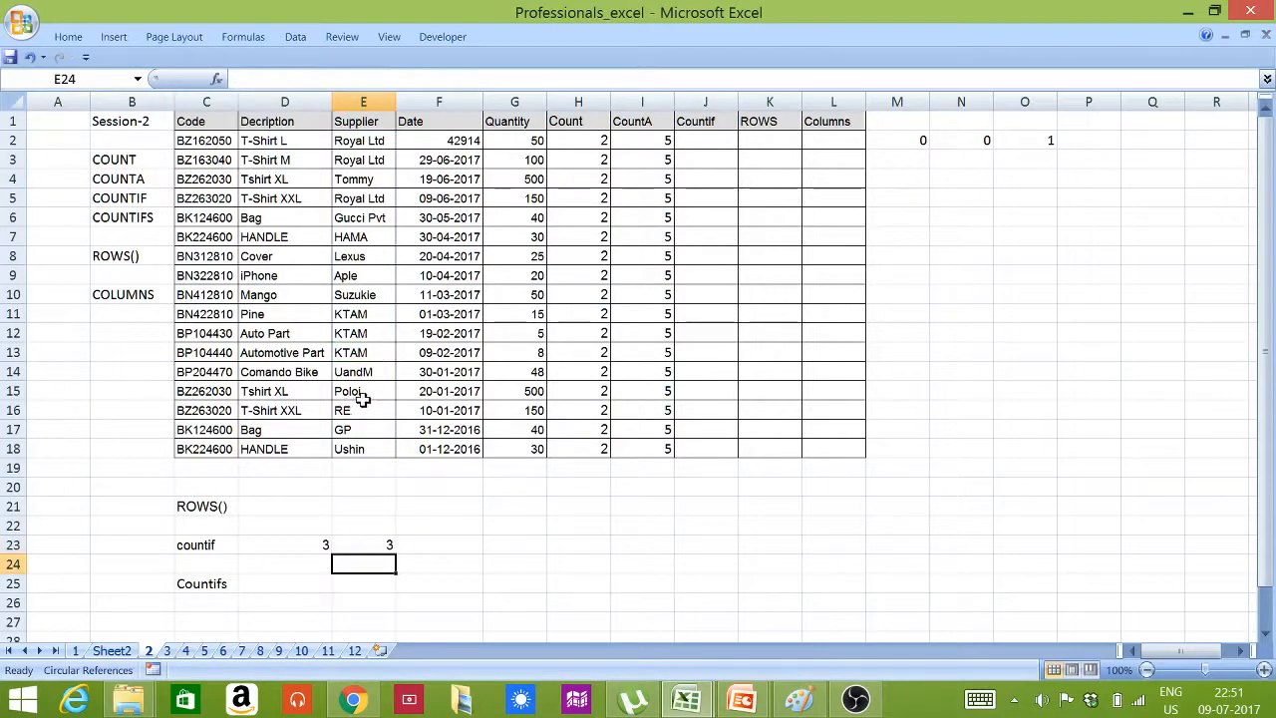
Change the supplier in cell E16 to KTAM and check the COUNTIF formula in E23
left_click(365, 402)
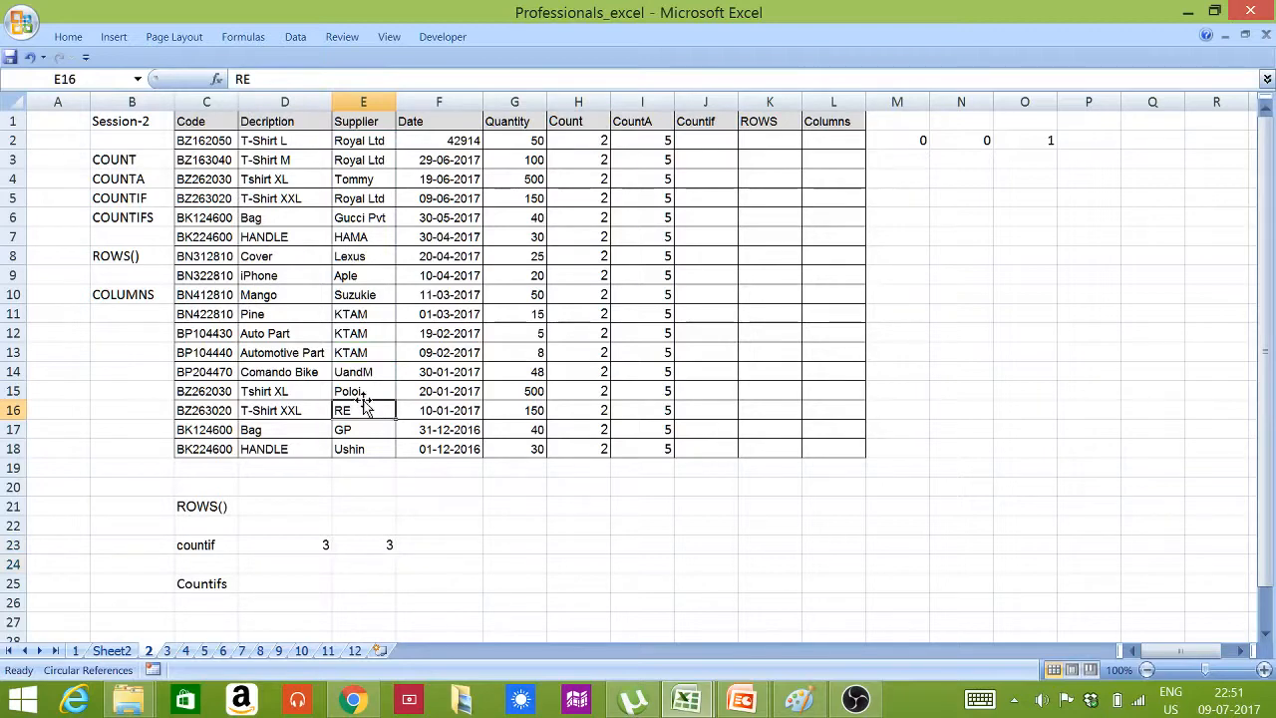
type("KTAM")
key("Return")
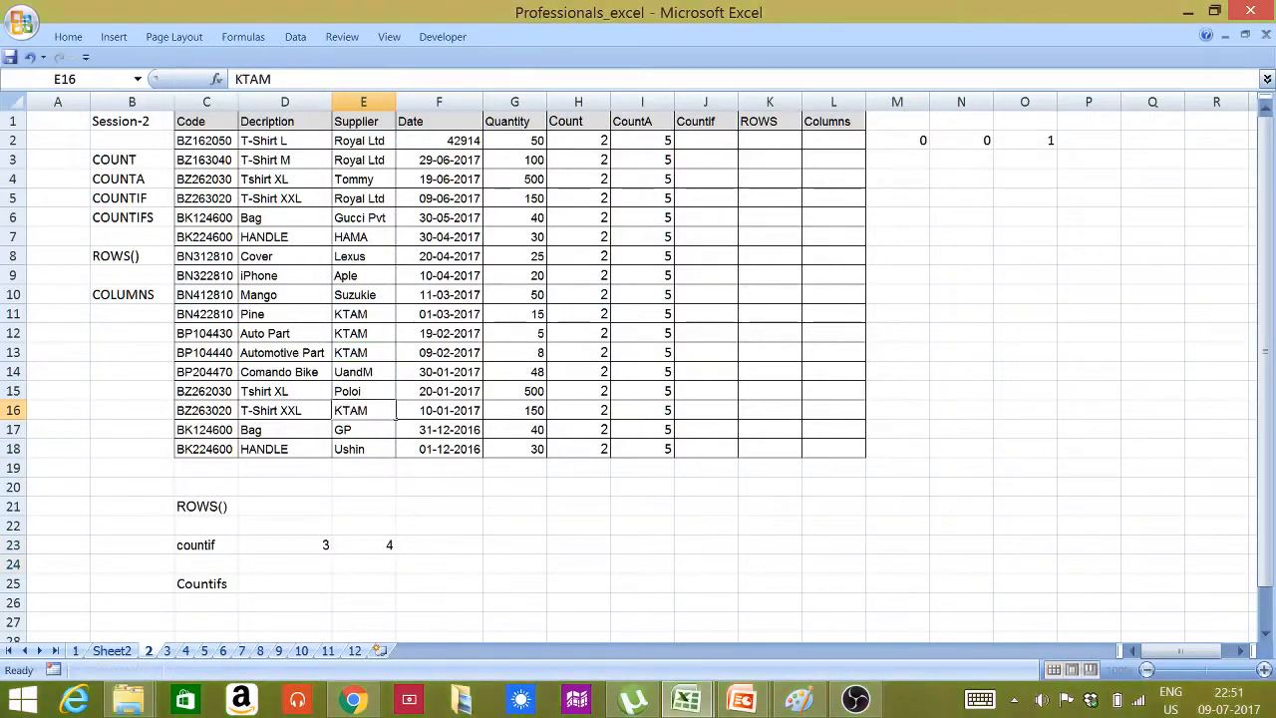
left_click(365, 548)
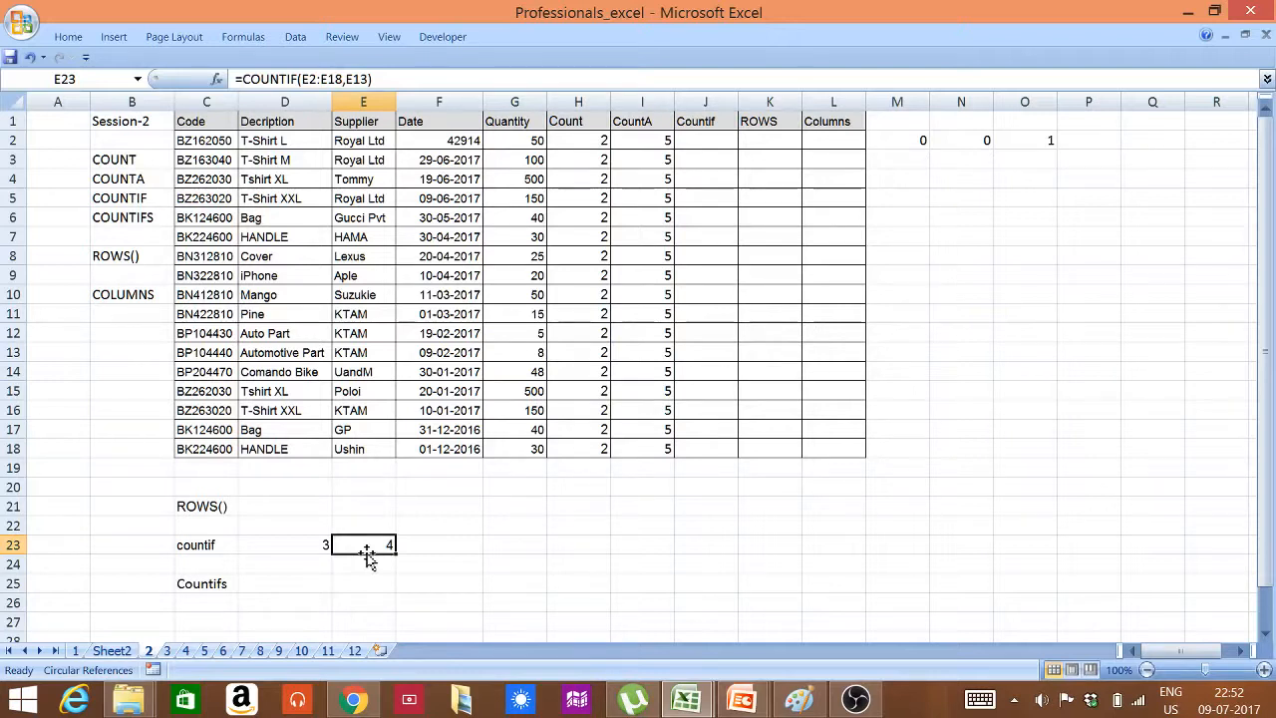
Start a COUNTIFS formula in cell D25 with E2:E18 as the first criteria range and E13 as its criterion
left_click(316, 582)
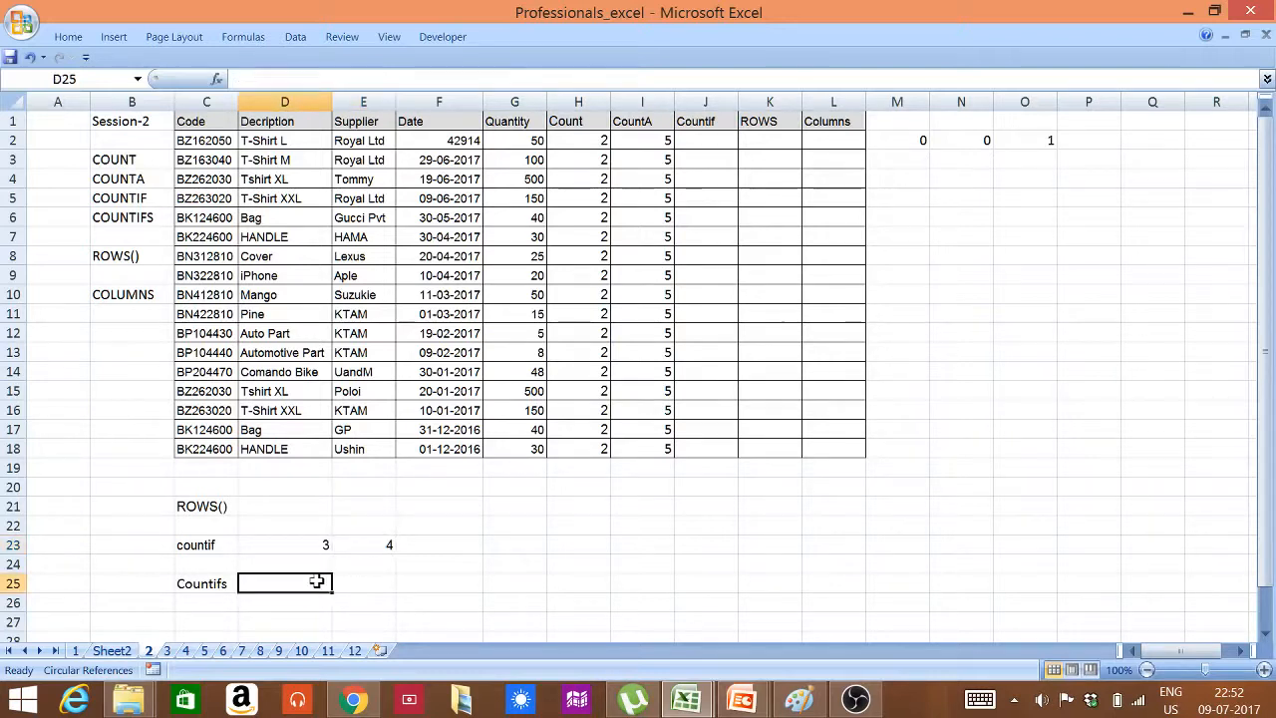
type("=")
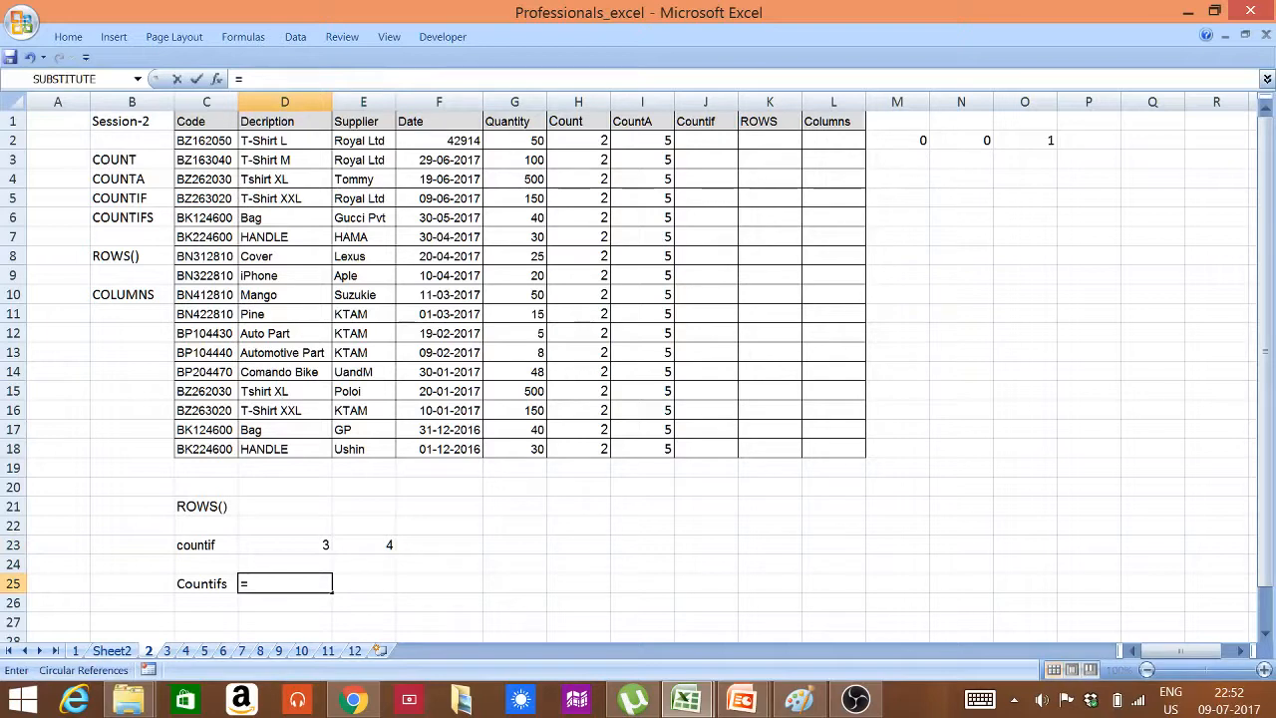
type("COUNT")
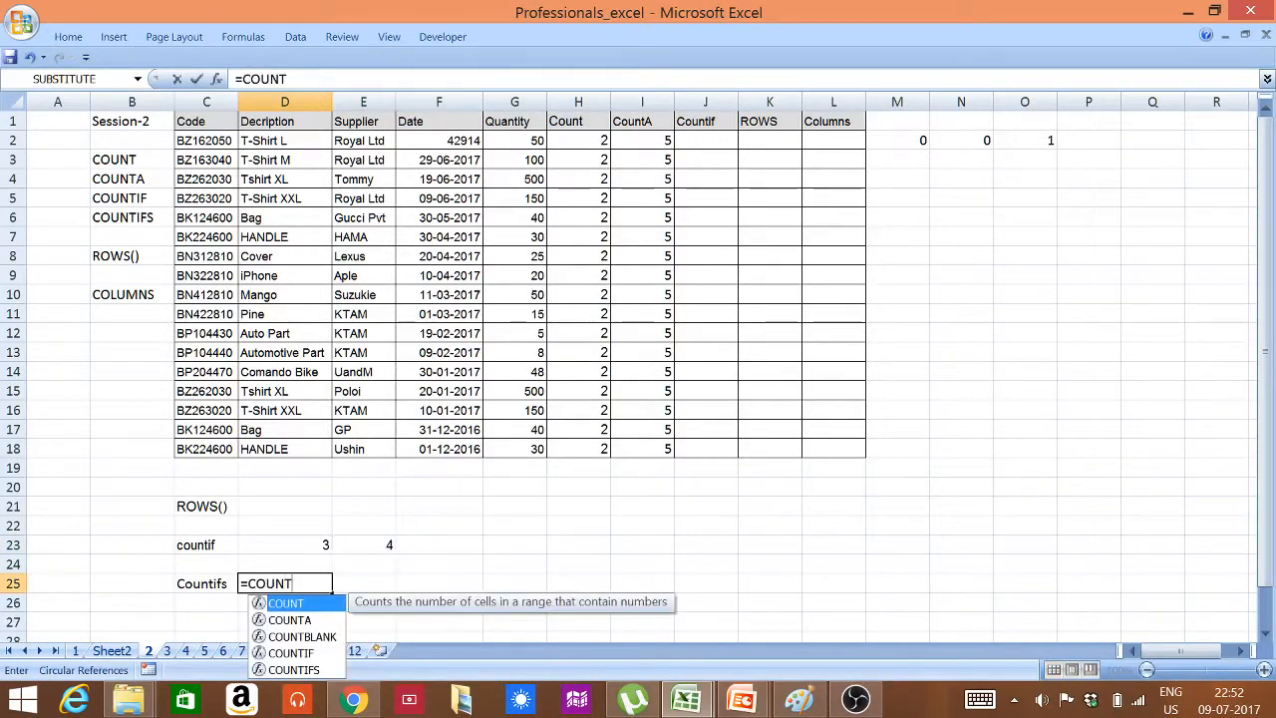
type("IF(")
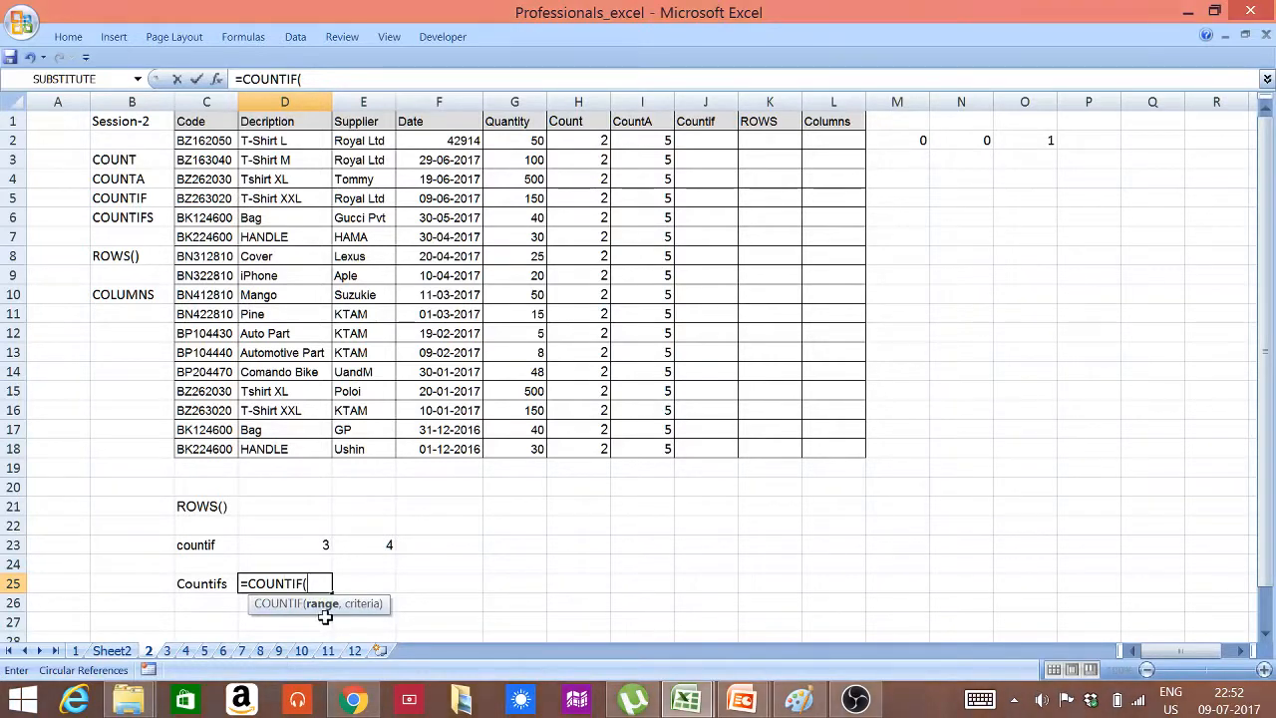
left_click_drag(365, 141, 361, 450)
type(",")
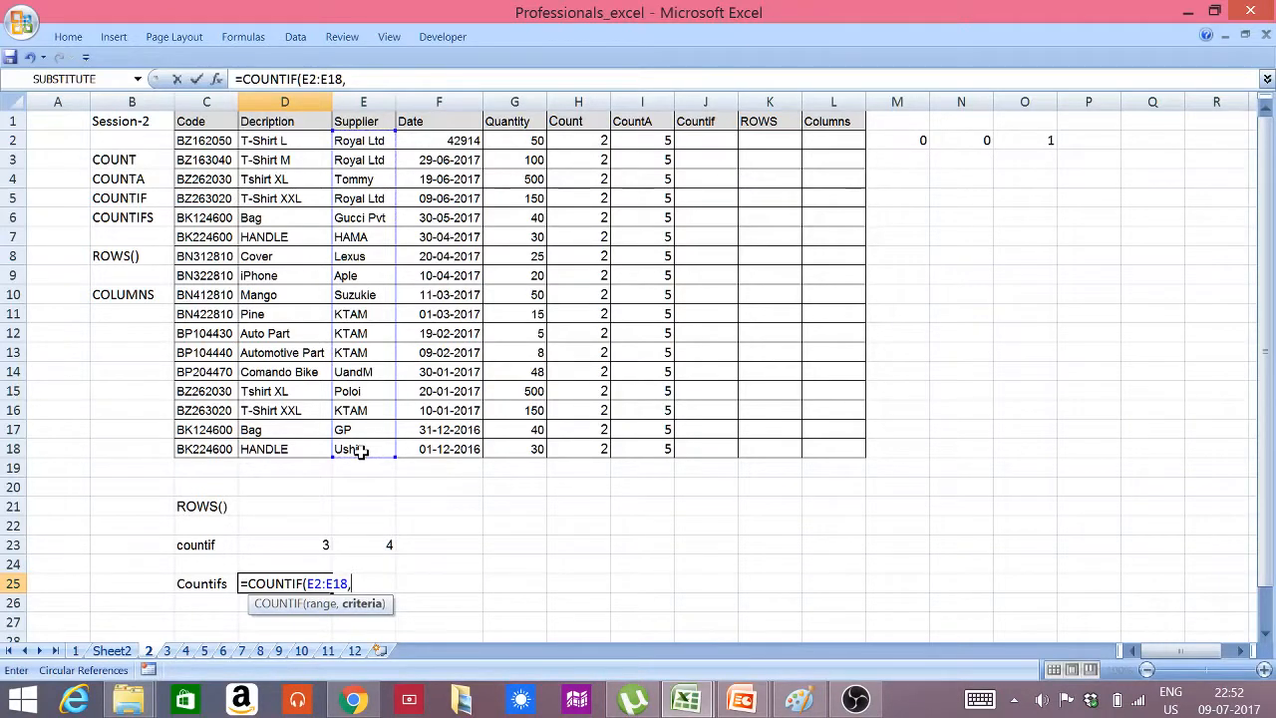
left_click(358, 349)
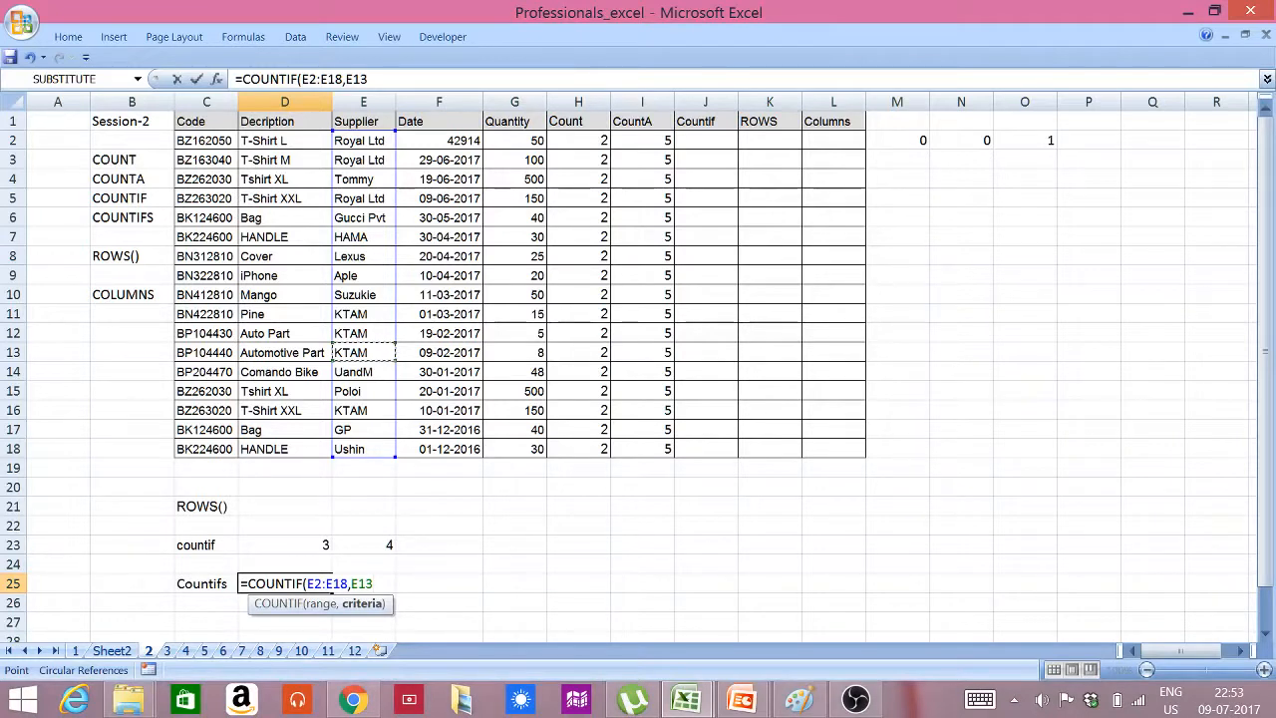
type(",")
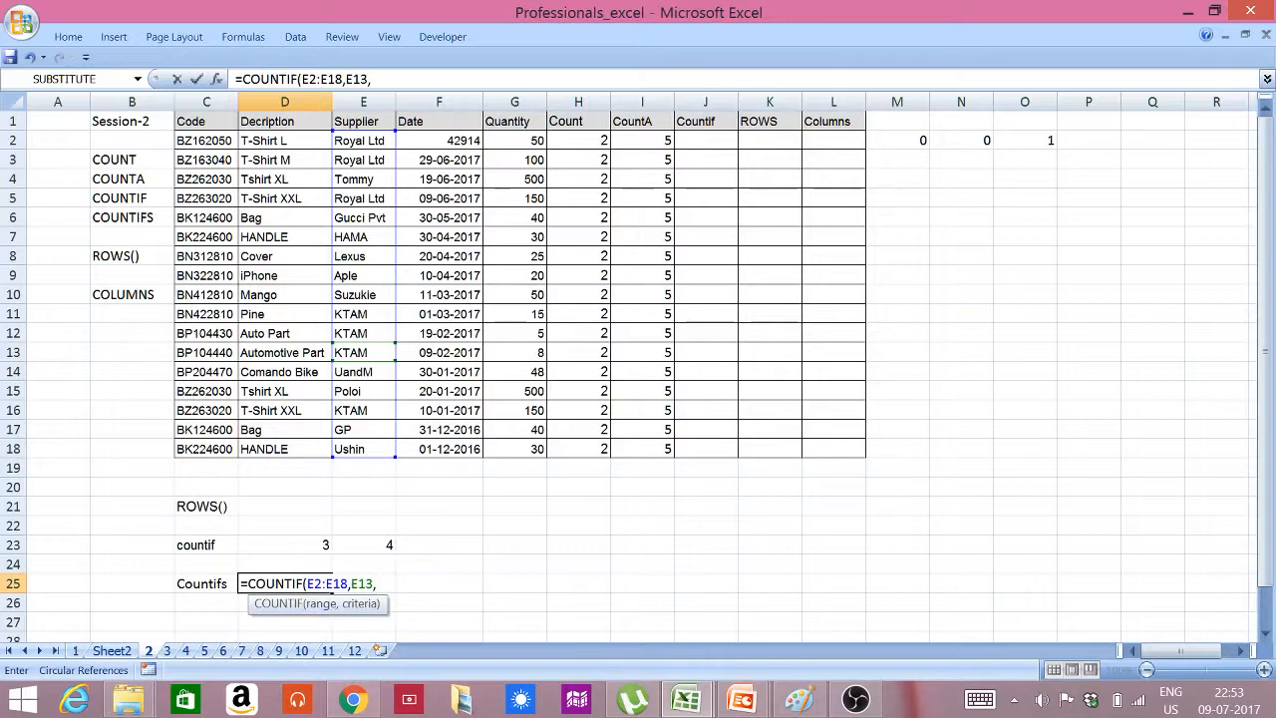
left_click(303, 583)
type("S")
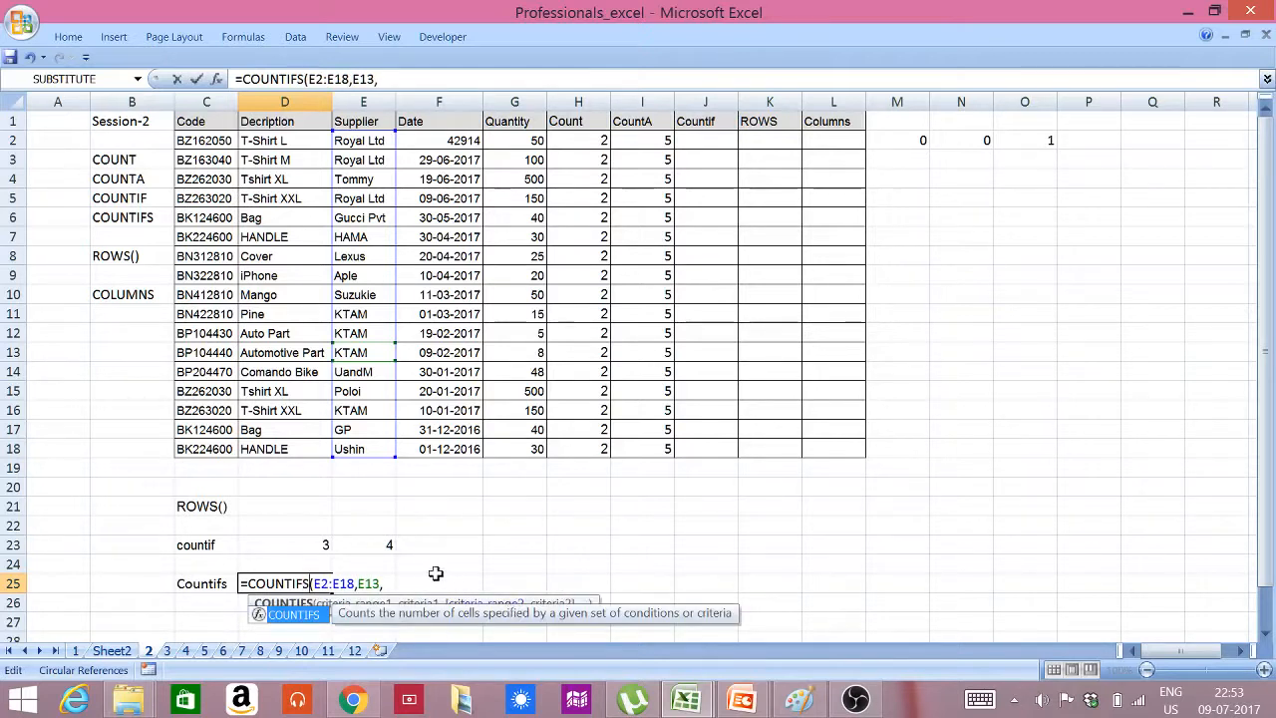
Complete the COUNTIFS formula in D25 with the second criteria range G2:G18 and the criterion ">10"
left_click(384, 584)
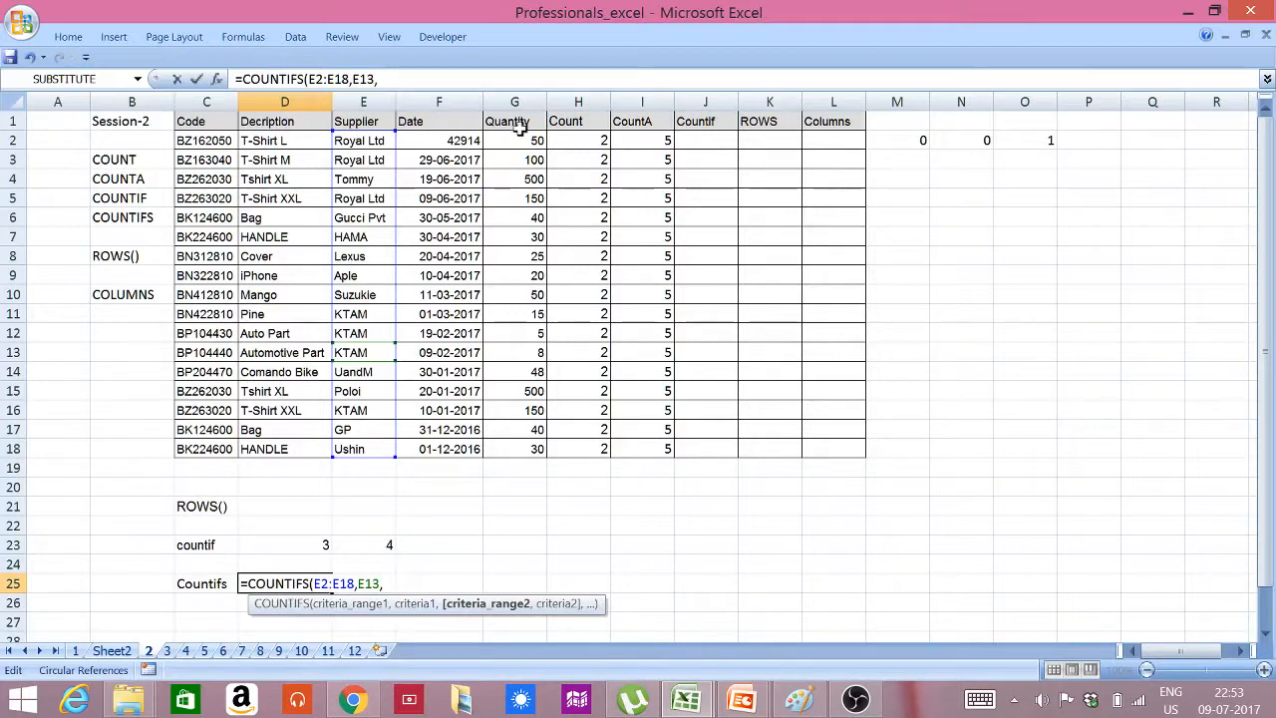
left_click_drag(528, 141, 536, 442)
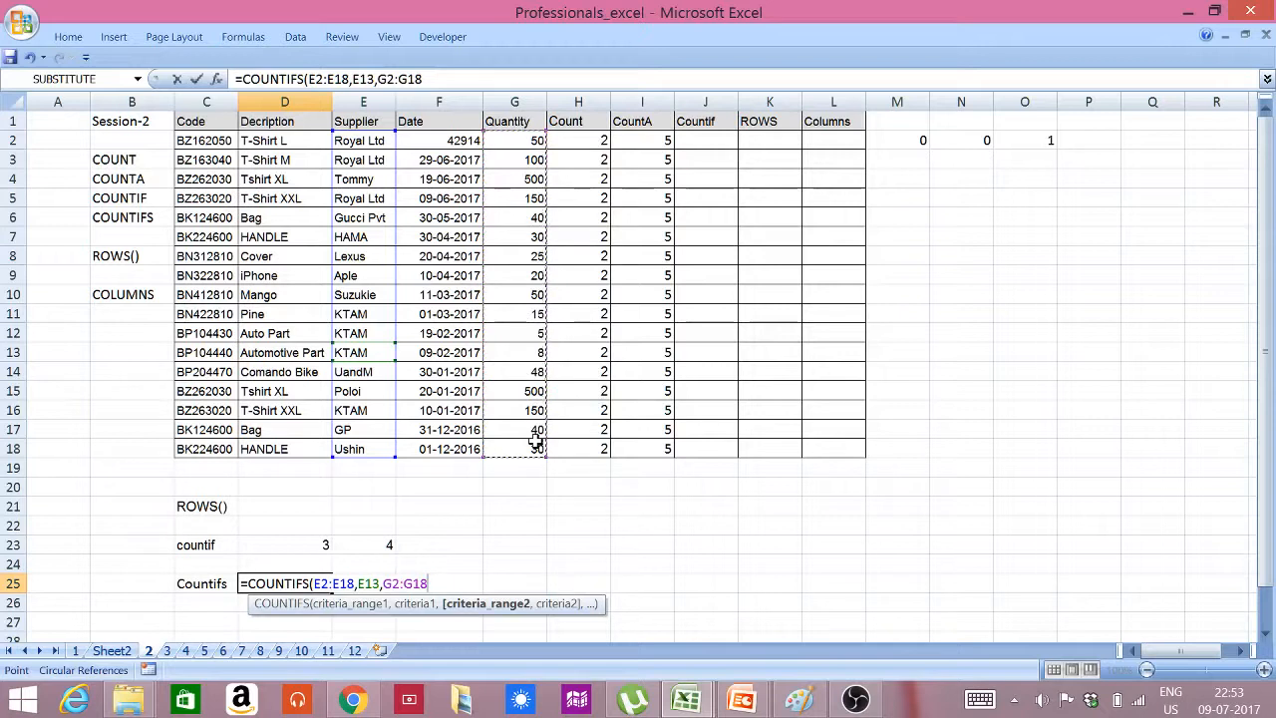
type(",")
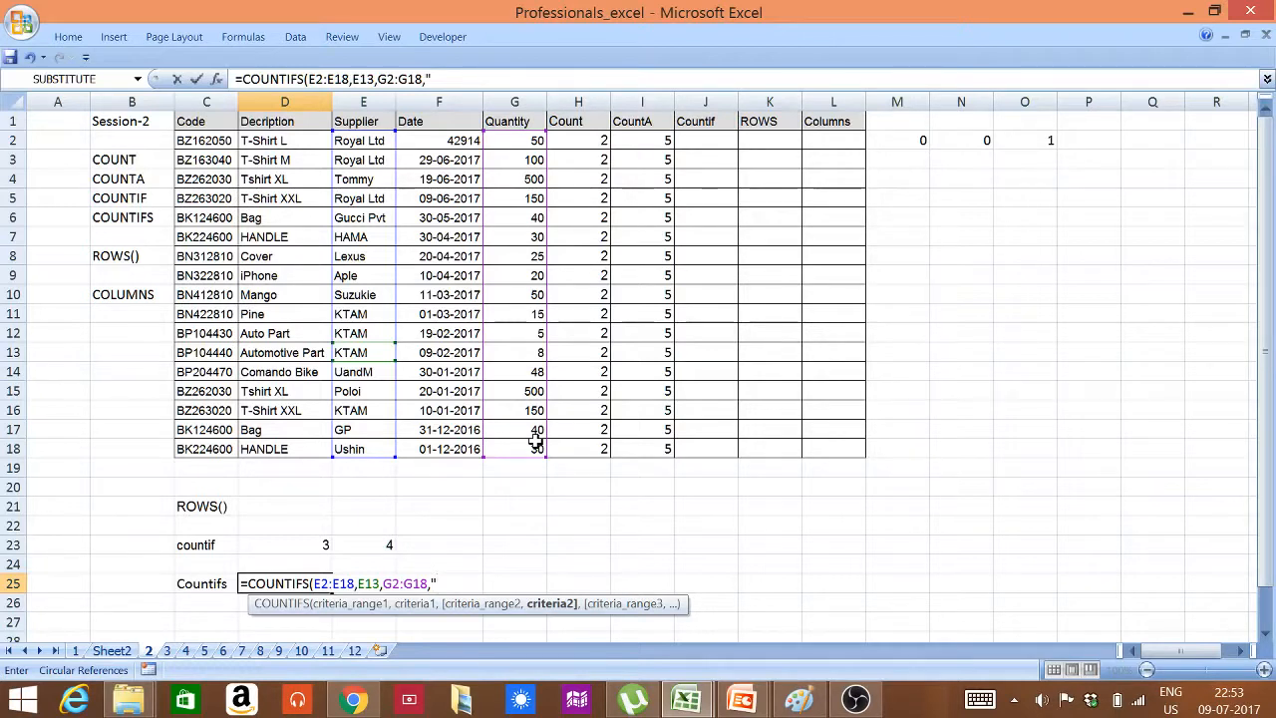
type("\">10\")")
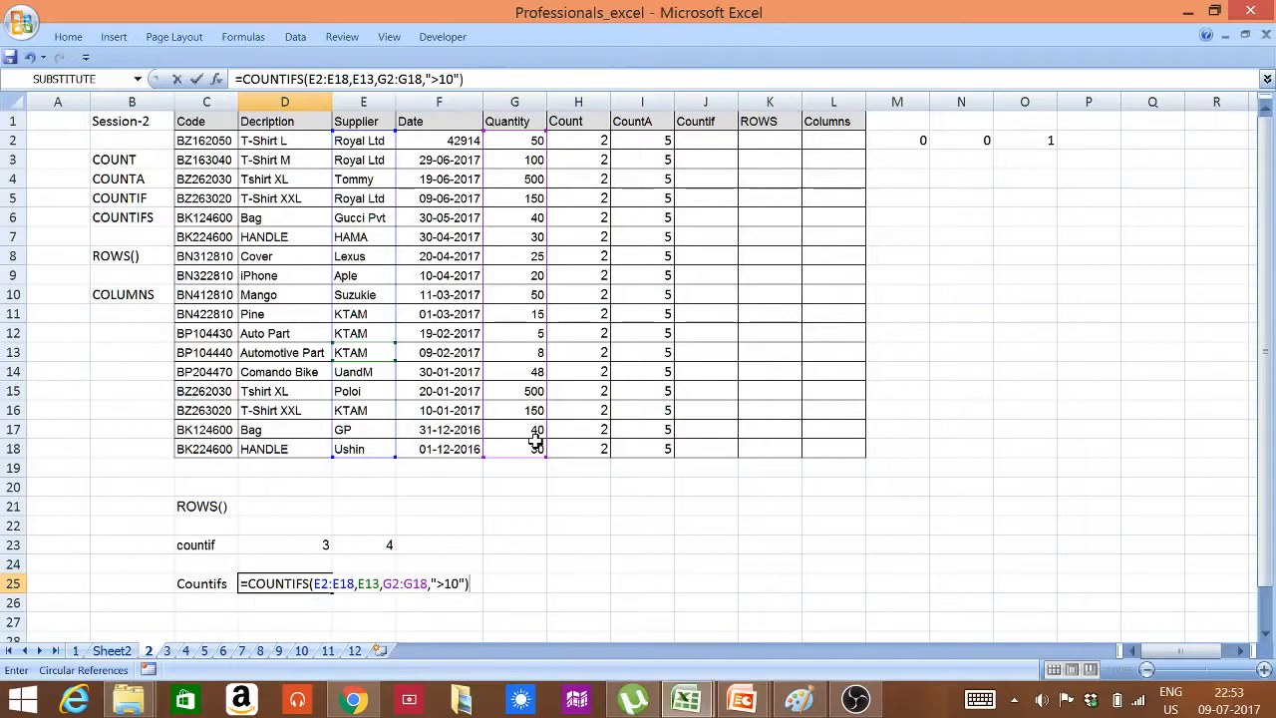
key("Return")
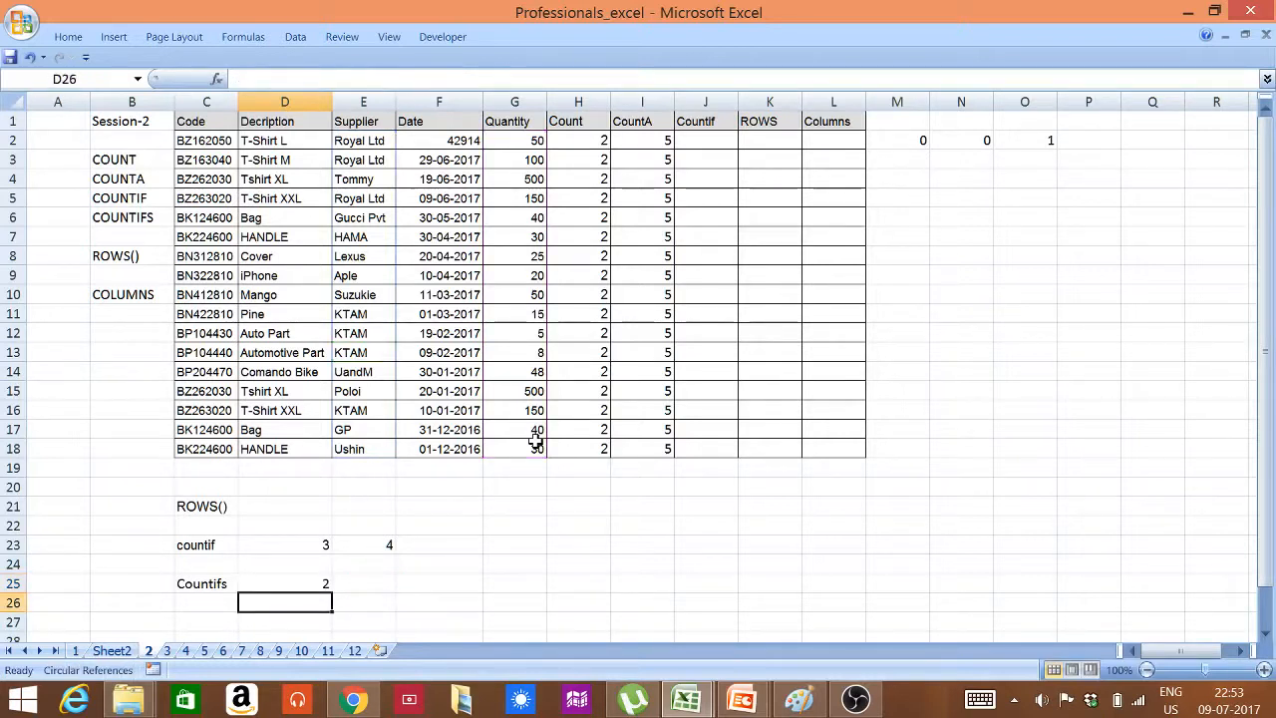
left_click(284, 586)
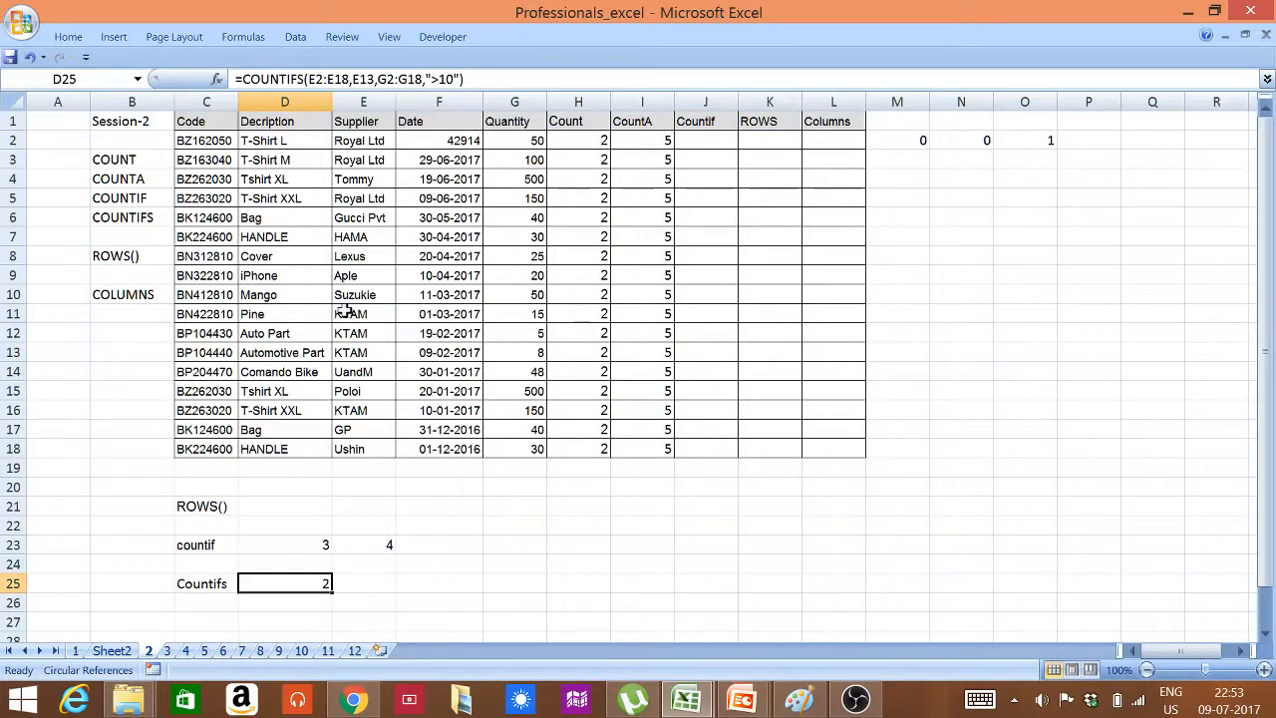
Highlight the KTAM supplier cells E11:E13 and E16 with a yellow fill
left_click_drag(344, 311, 344, 349)
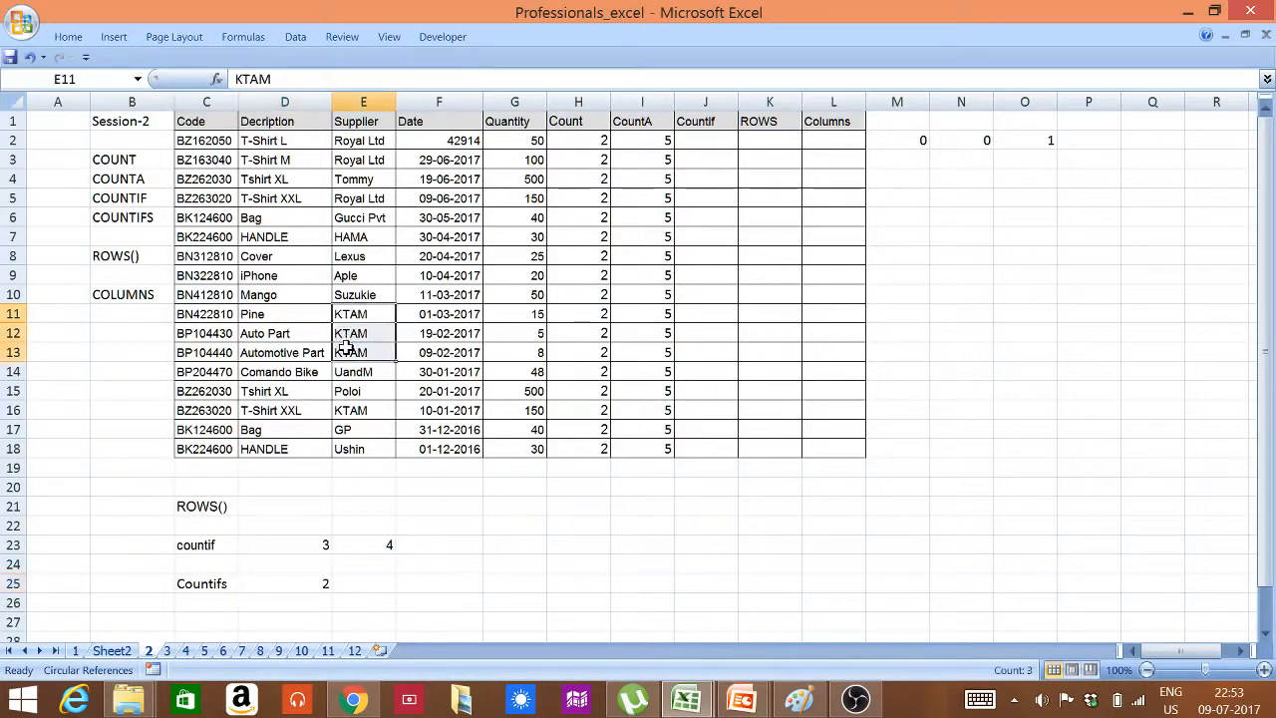
left_click(342, 406)
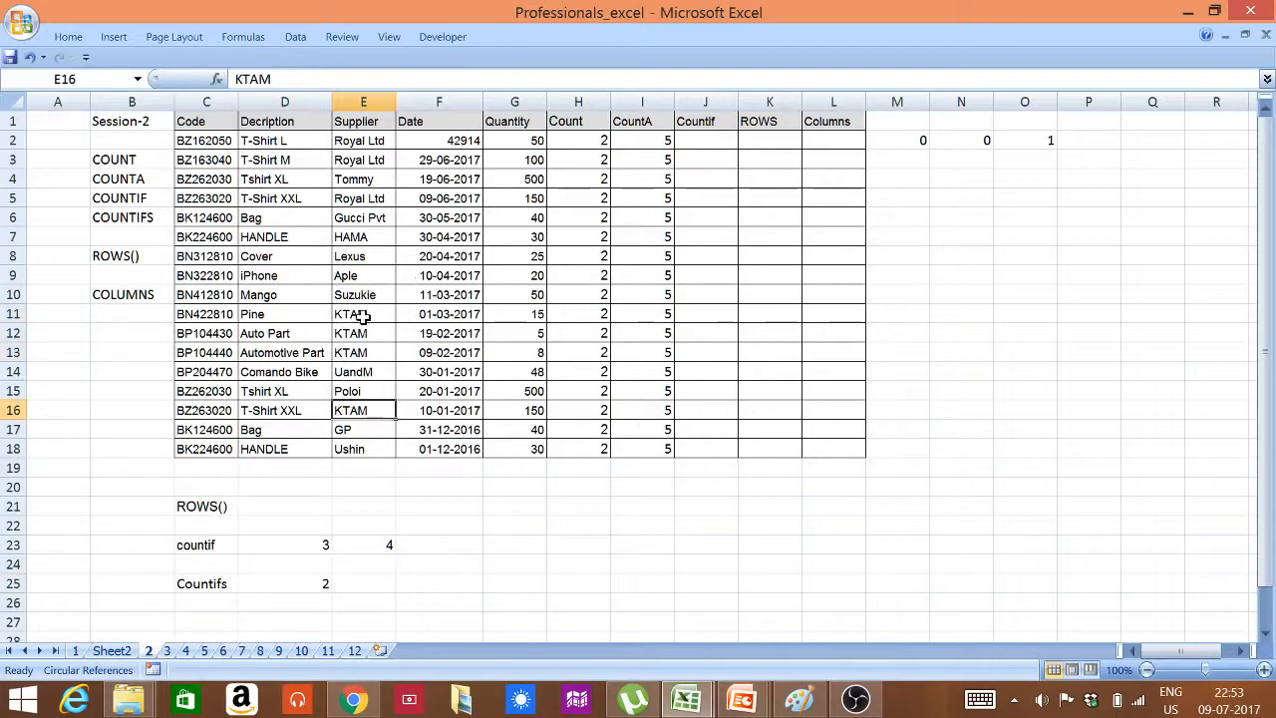
left_click_drag(362, 316, 363, 350)
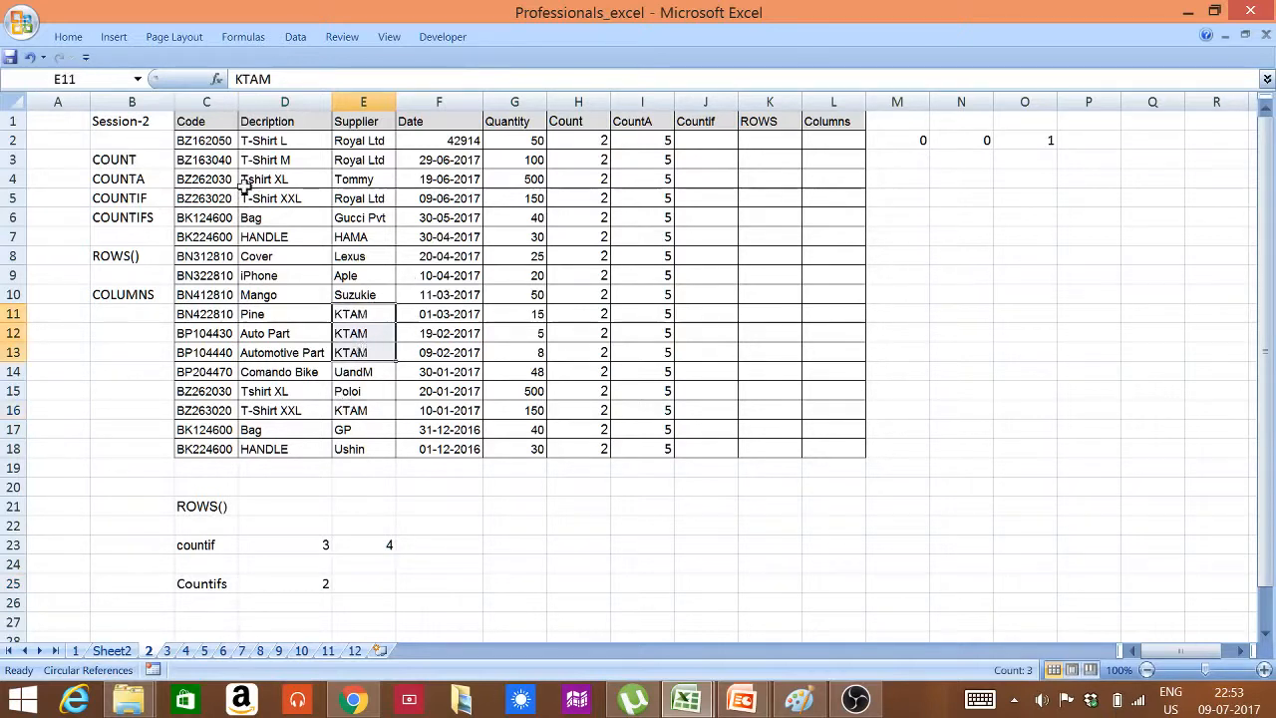
left_click(110, 40)
left_click(103, 44)
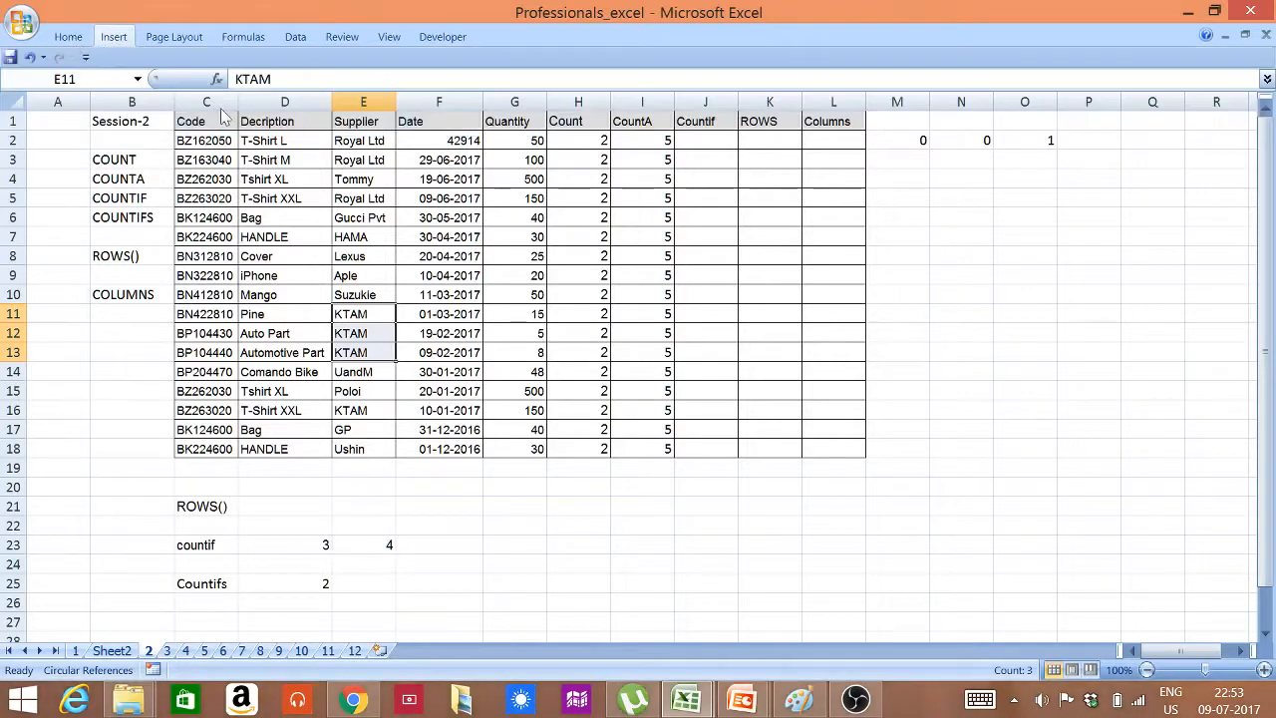
left_click(67, 37)
left_click(261, 82)
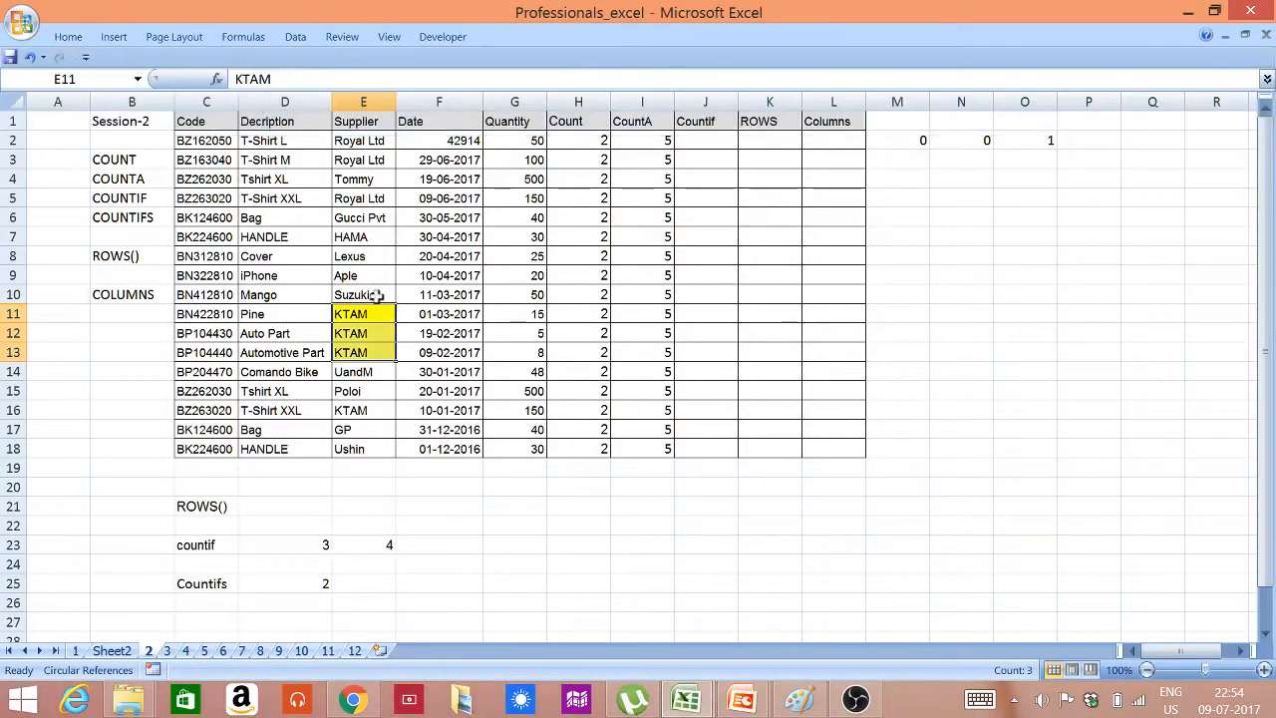
left_click(381, 408)
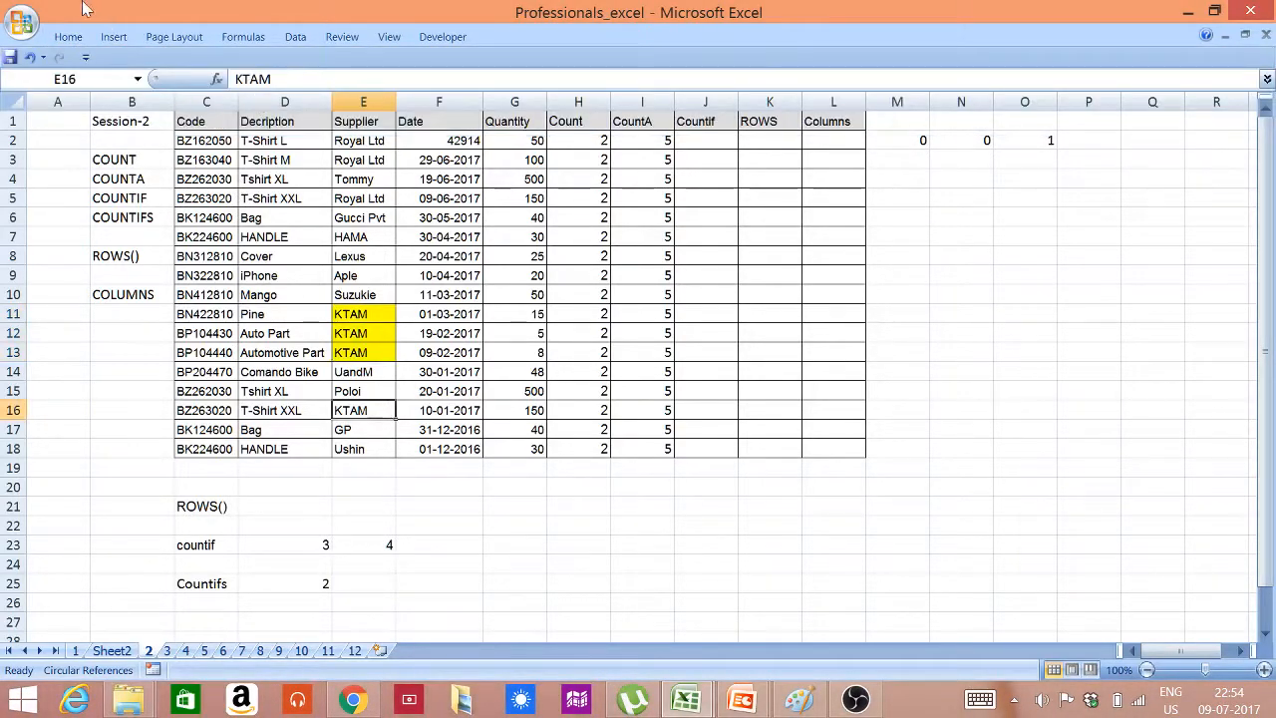
left_click(67, 37)
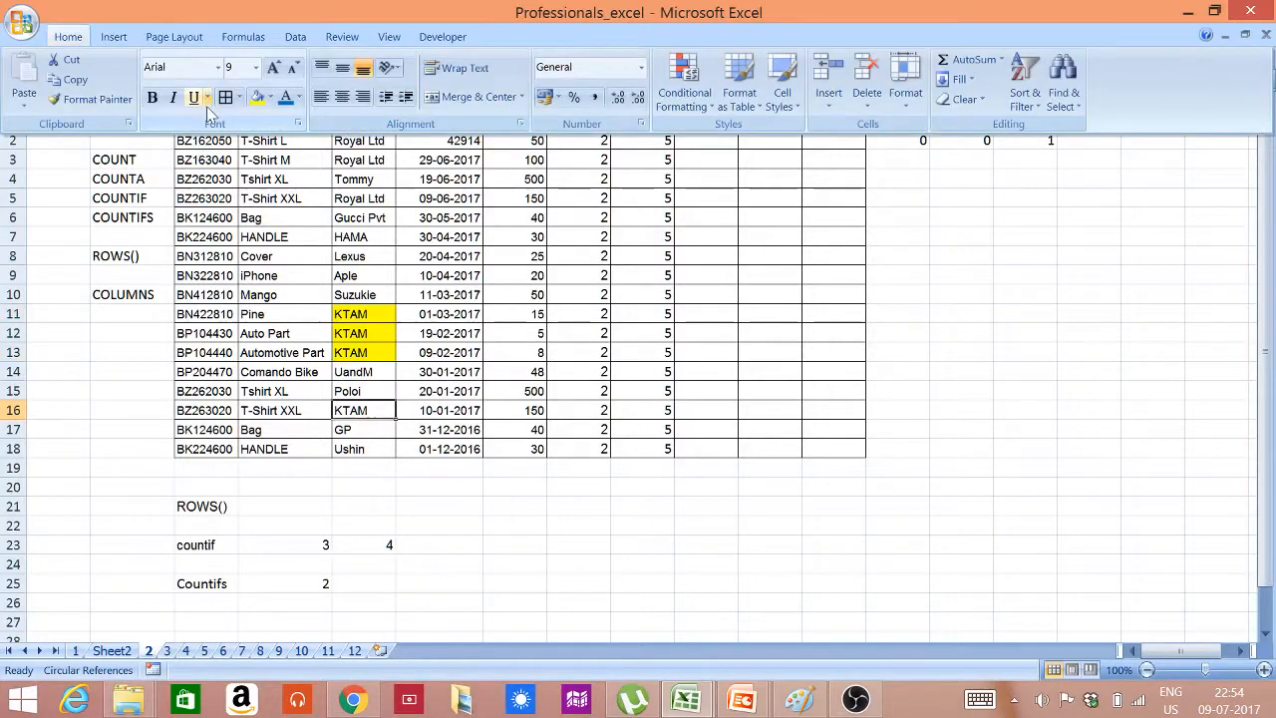
left_click(257, 97)
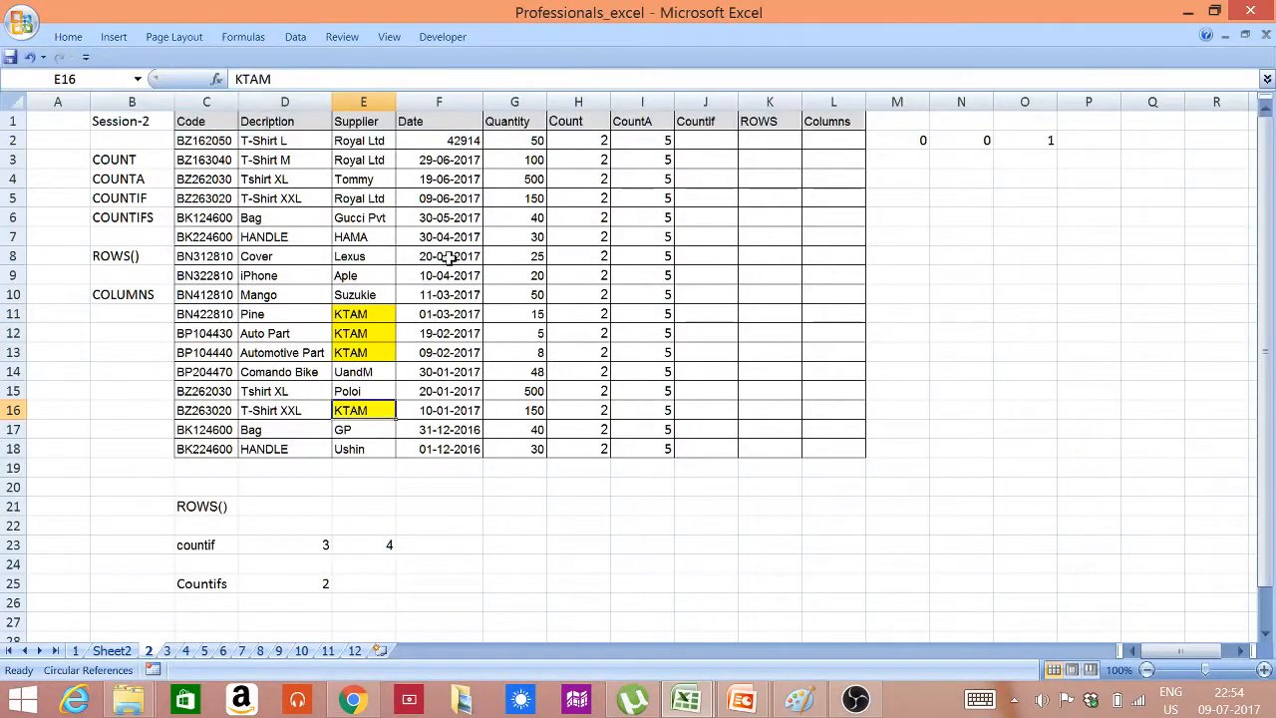
Check the KTAM quantities in cells G11 and G16 against the greater-than-10 criterion
left_click(531, 313)
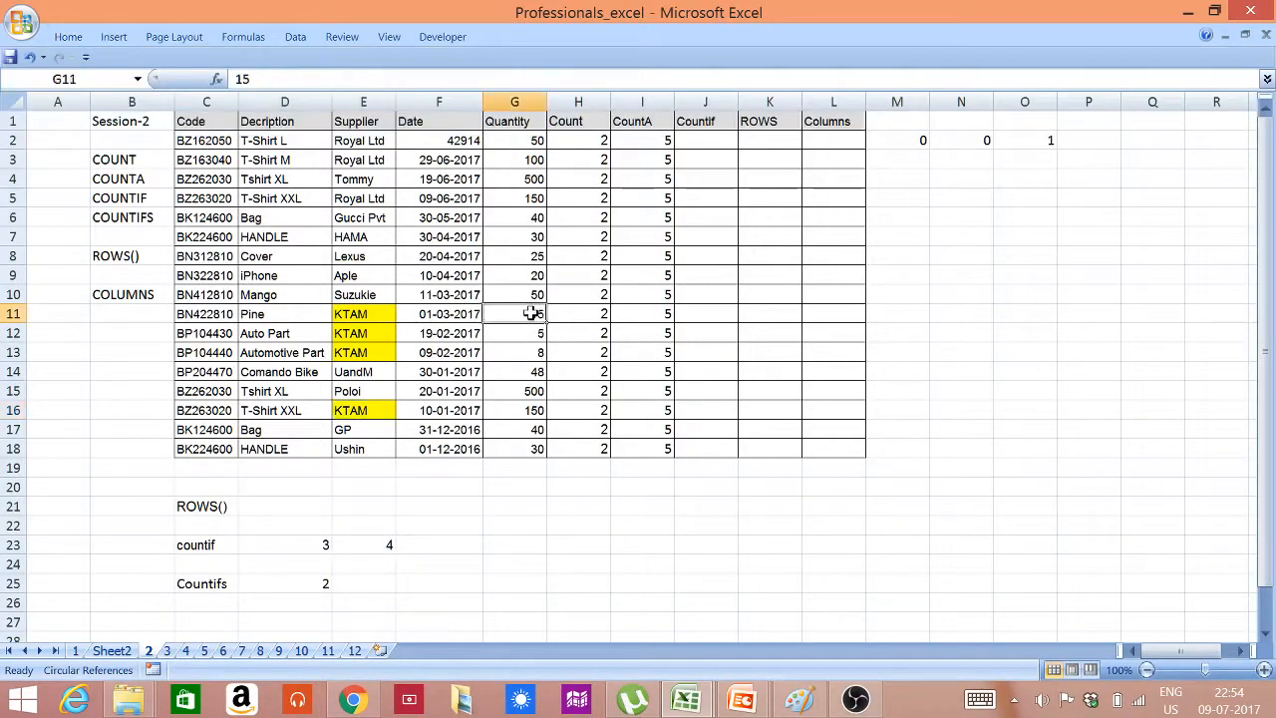
left_click(523, 409)
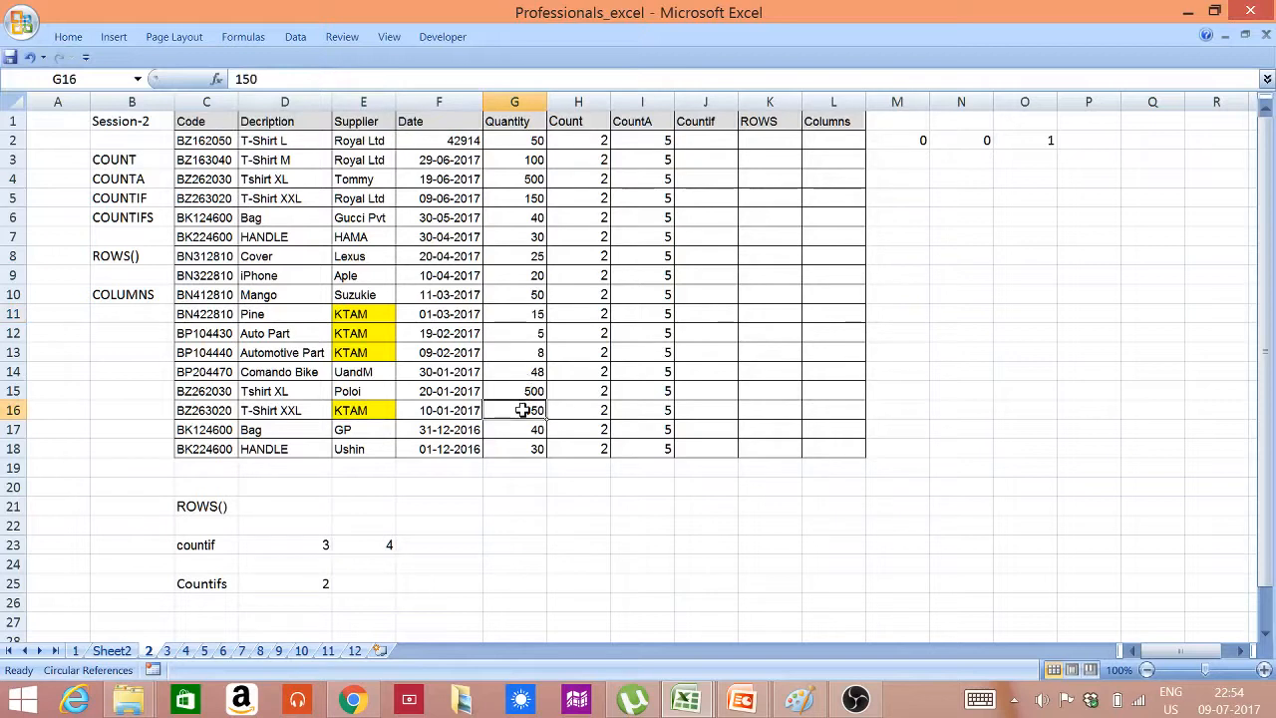
Highlight the KTAM quantity cells G11 and G16 with a yellow fill
left_click(522, 314)
mouse_move(522, 314)
left_mouse_down()
mouse_move(521, 390)
mouse_move(522, 333)
left_mouse_up()
left_click(511, 313)
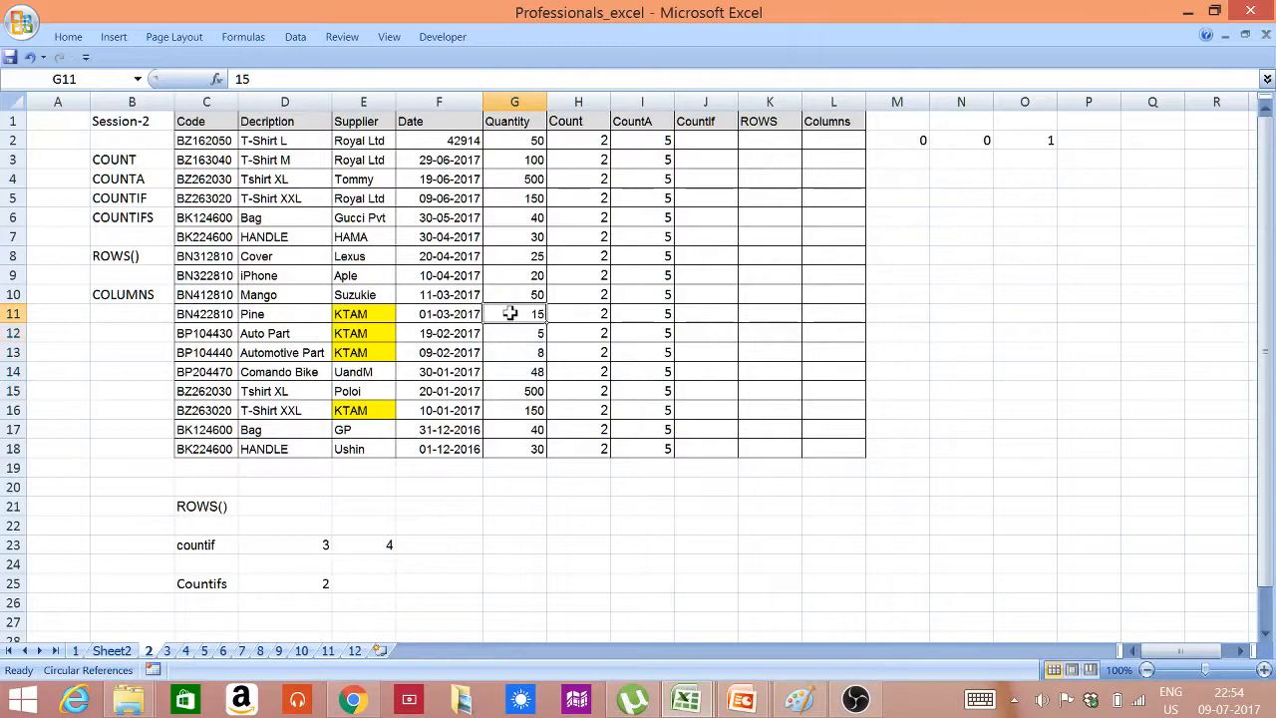
left_click(510, 406, "ctrl")
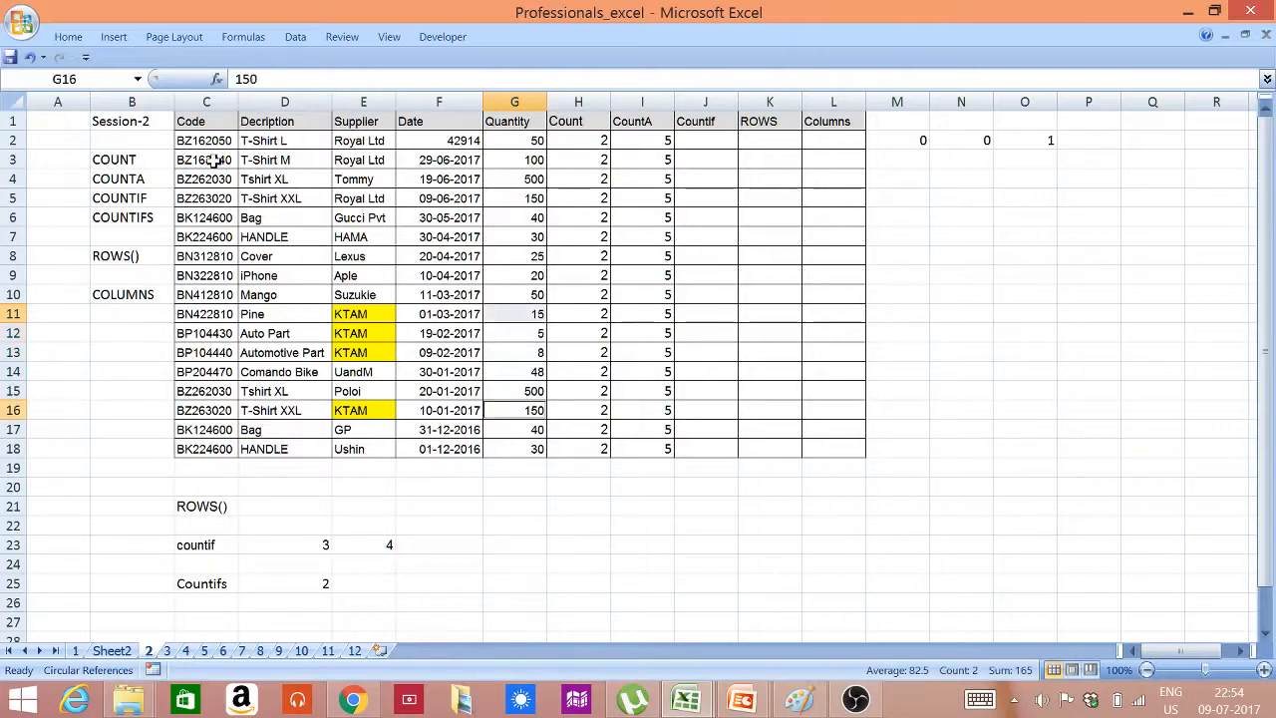
left_click(113, 36)
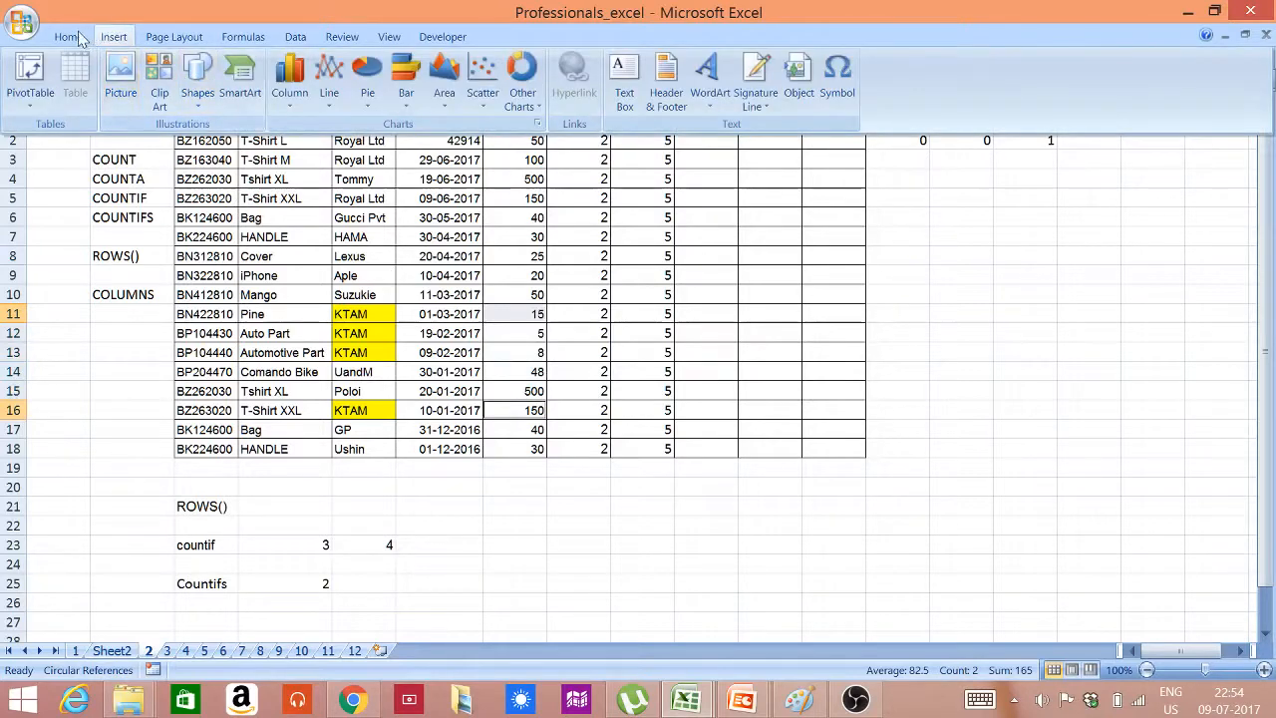
left_click(71, 37)
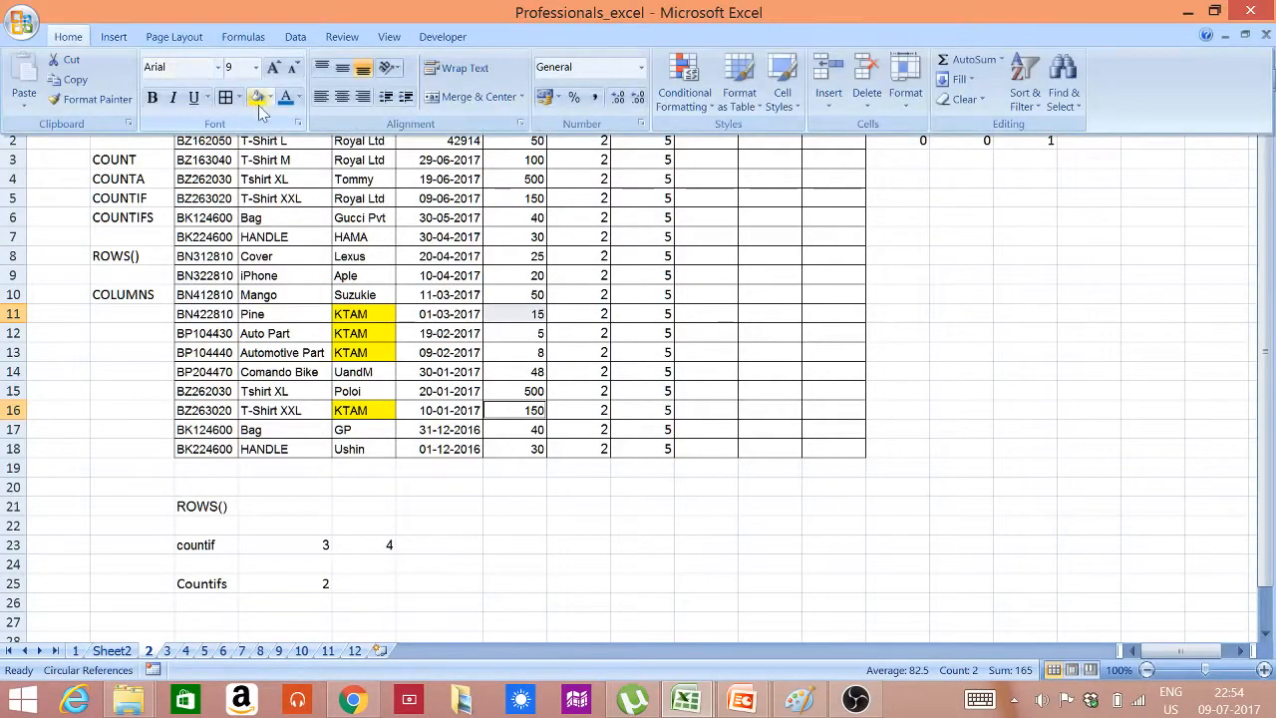
left_click(258, 100)
left_click(516, 506)
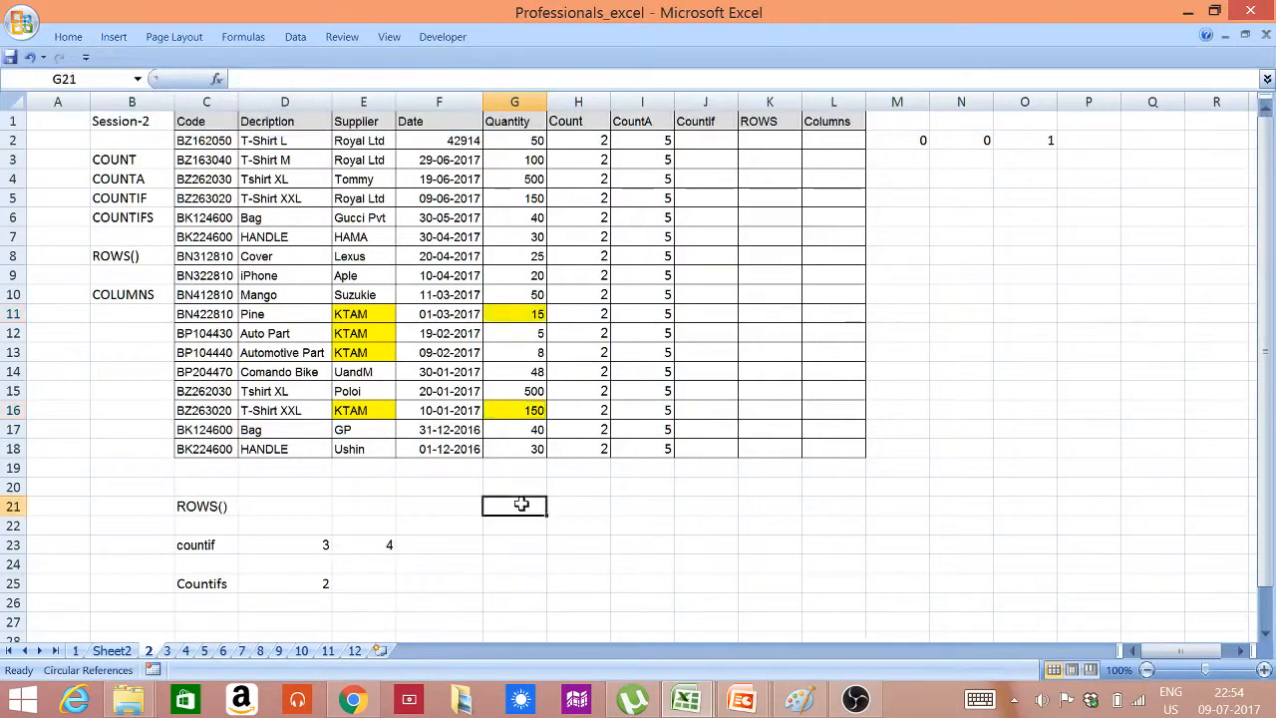
Change the quantity criterion of the COUNTIFS formula in D25 to ">16"
left_click(296, 588)
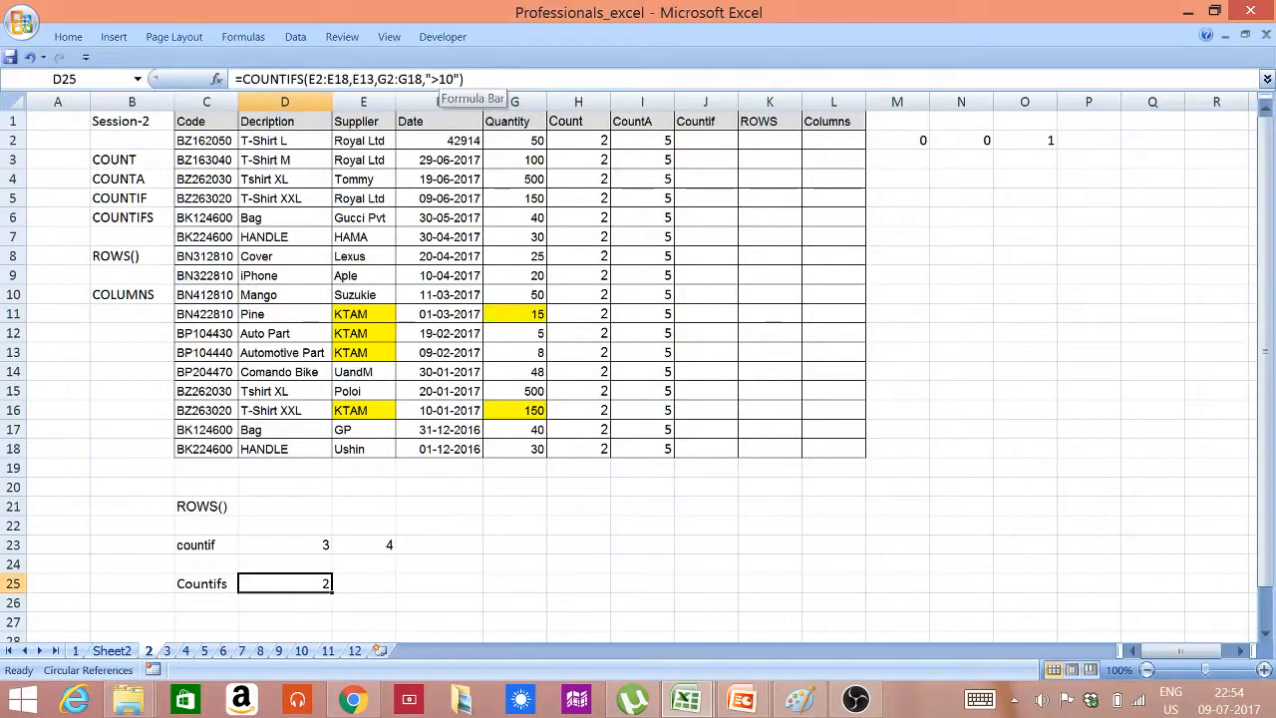
left_click(447, 79)
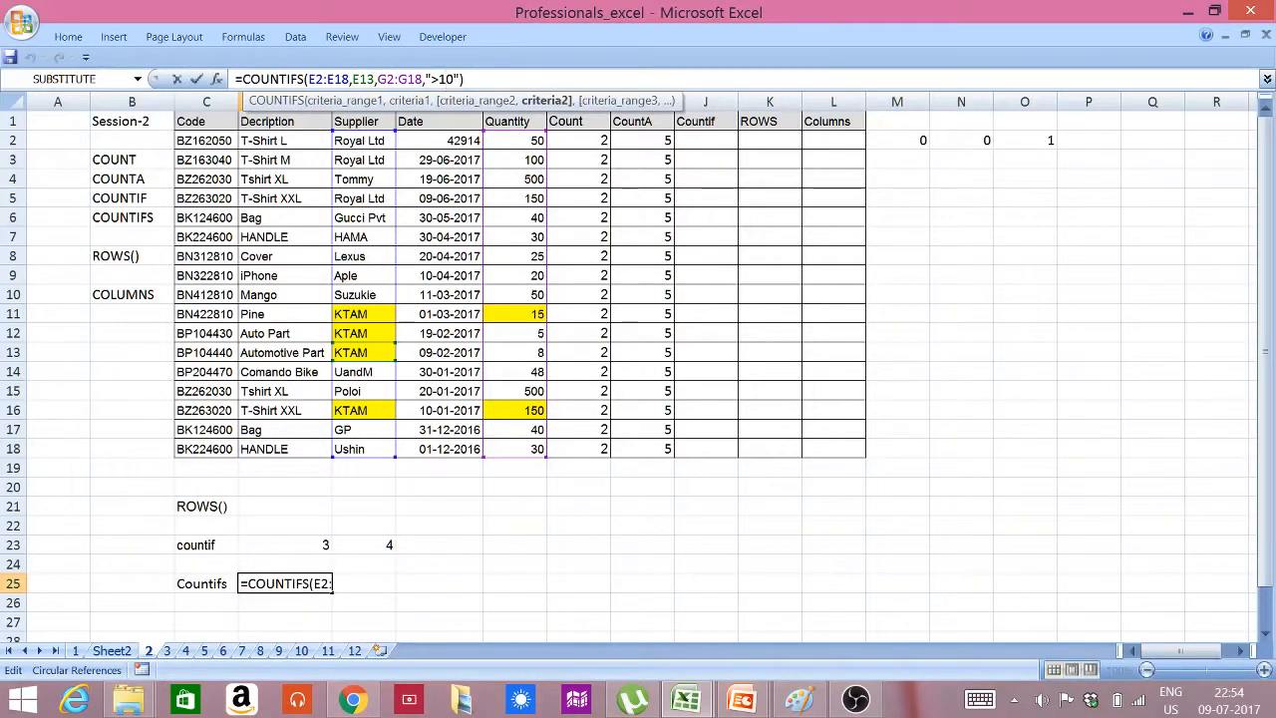
key("Delete")
type("6")
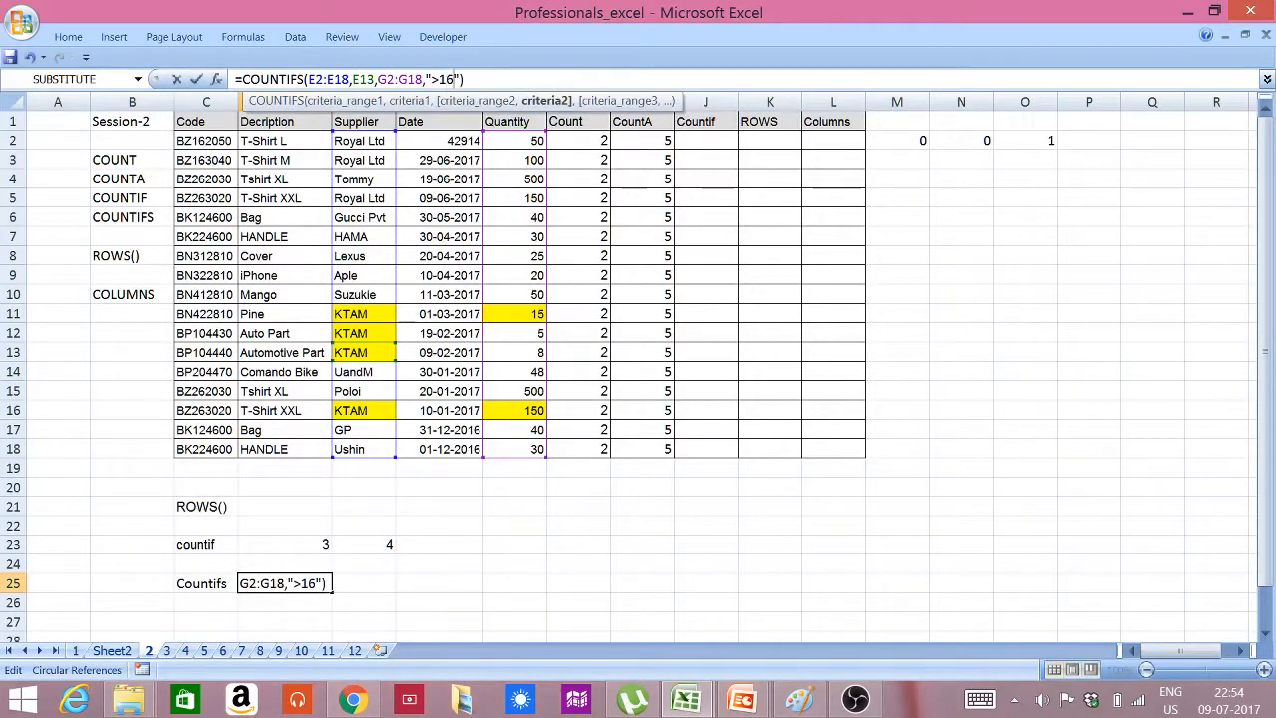
key("Return")
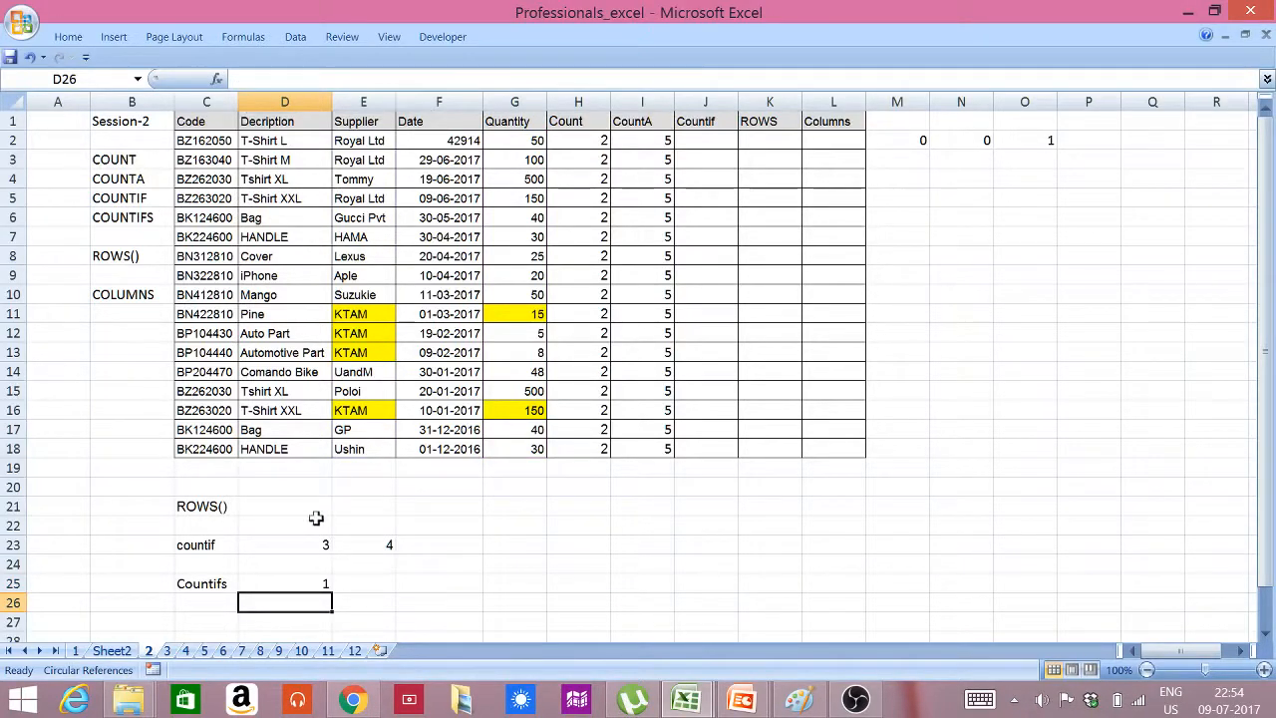
left_click(282, 581)
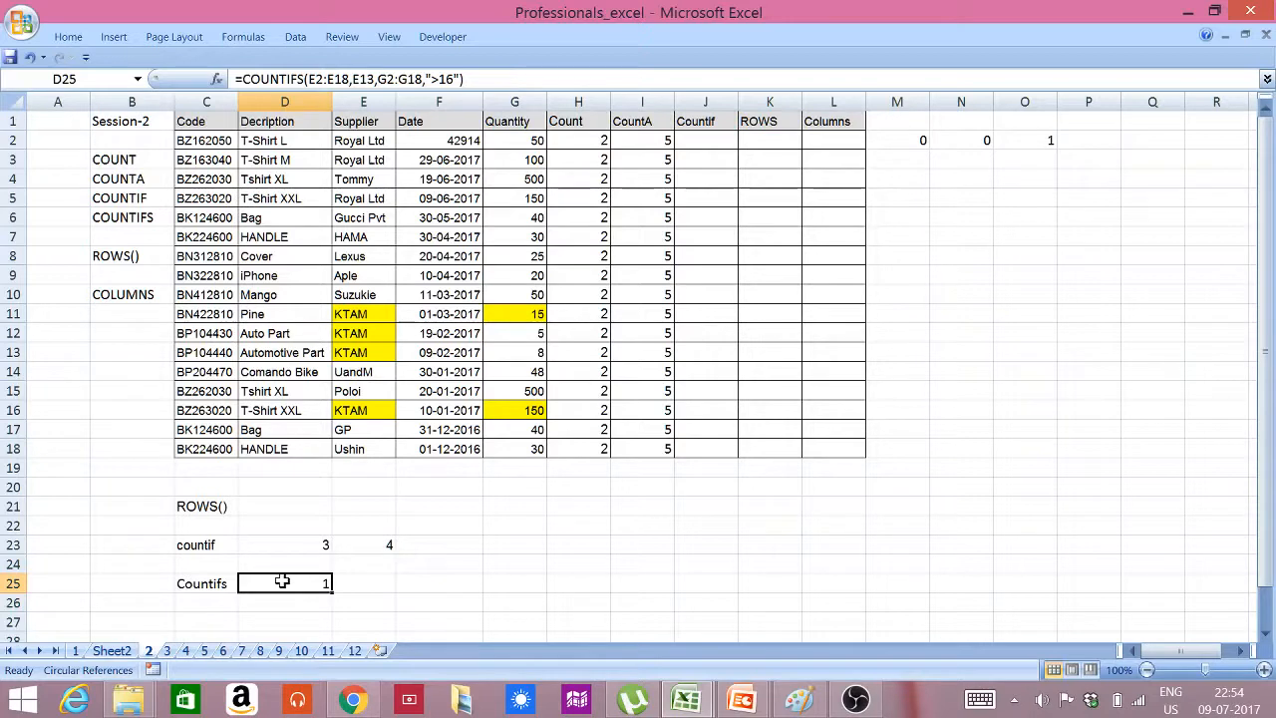
Enter =ROWS(D2:D18) in cell D21 and check its result against the selected description cells D2:D18
left_click(299, 504)
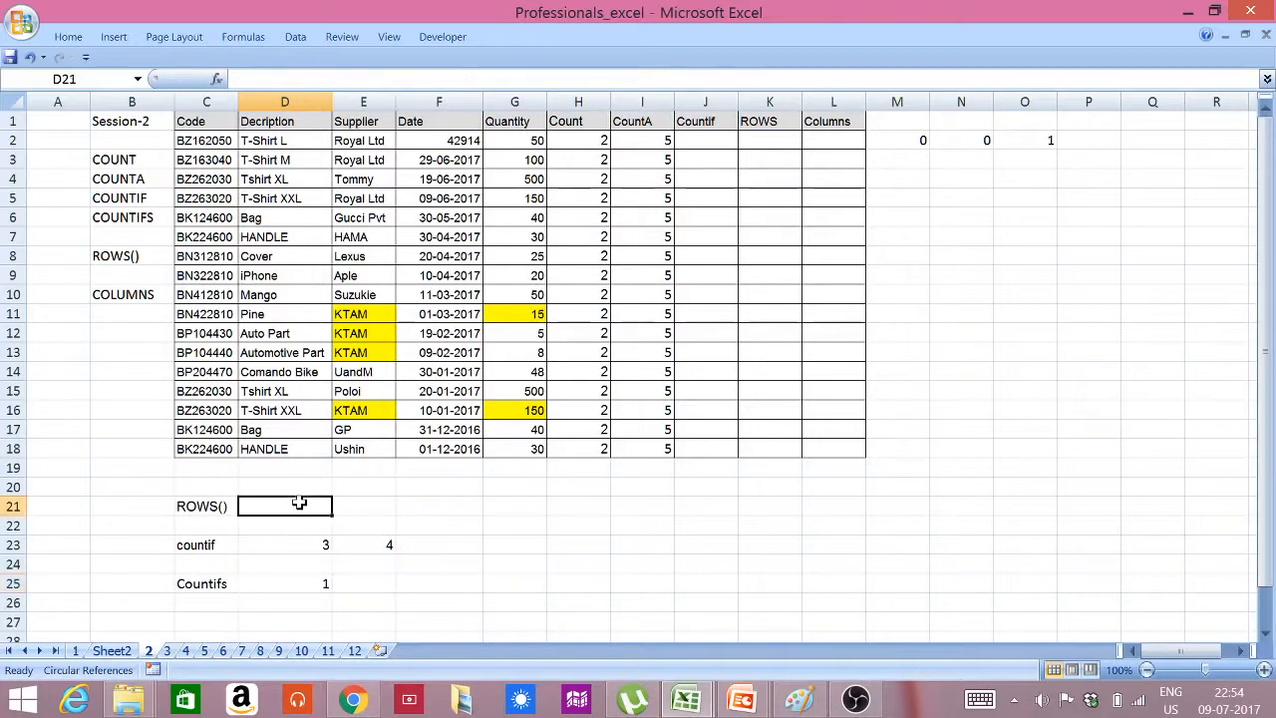
type("=")
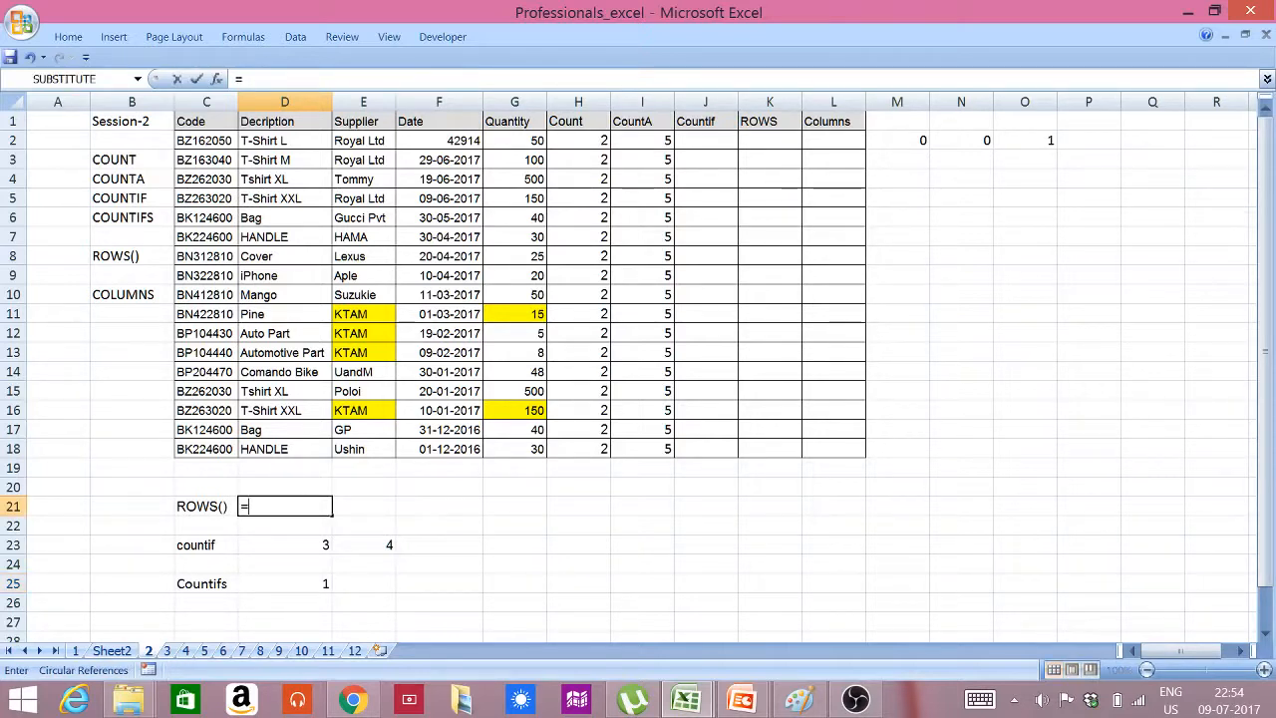
type("row")
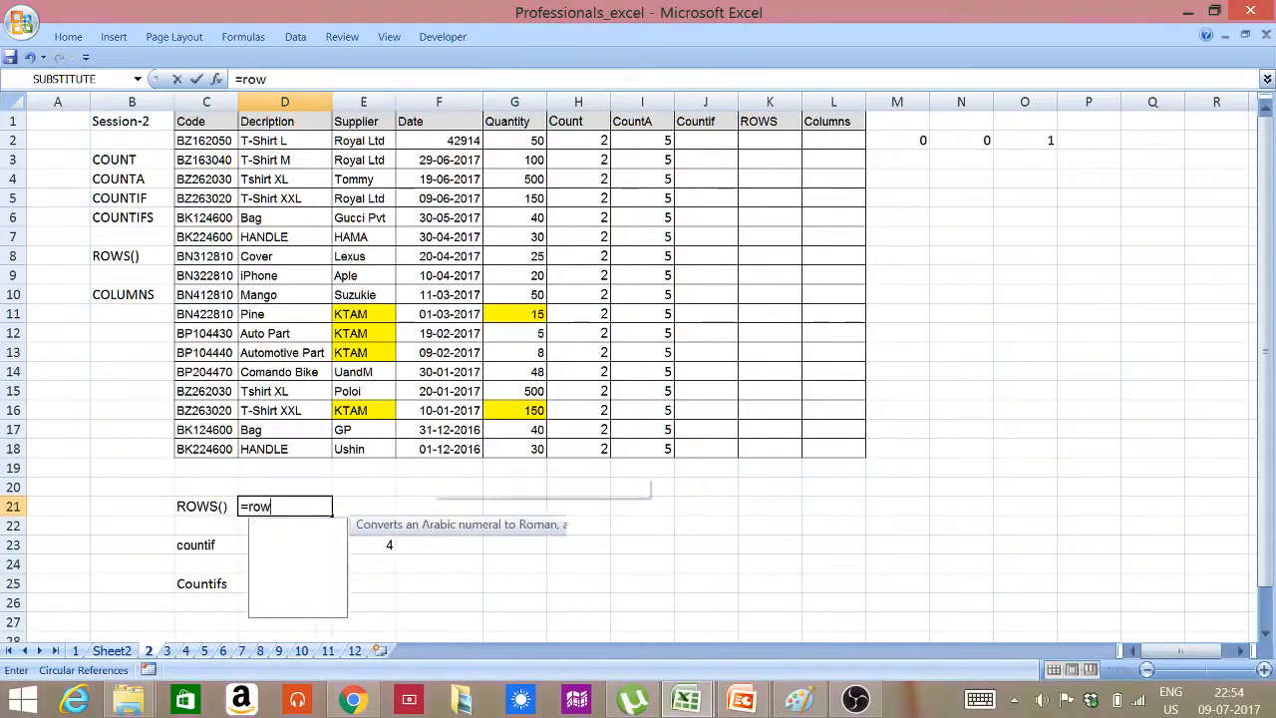
type("S(")
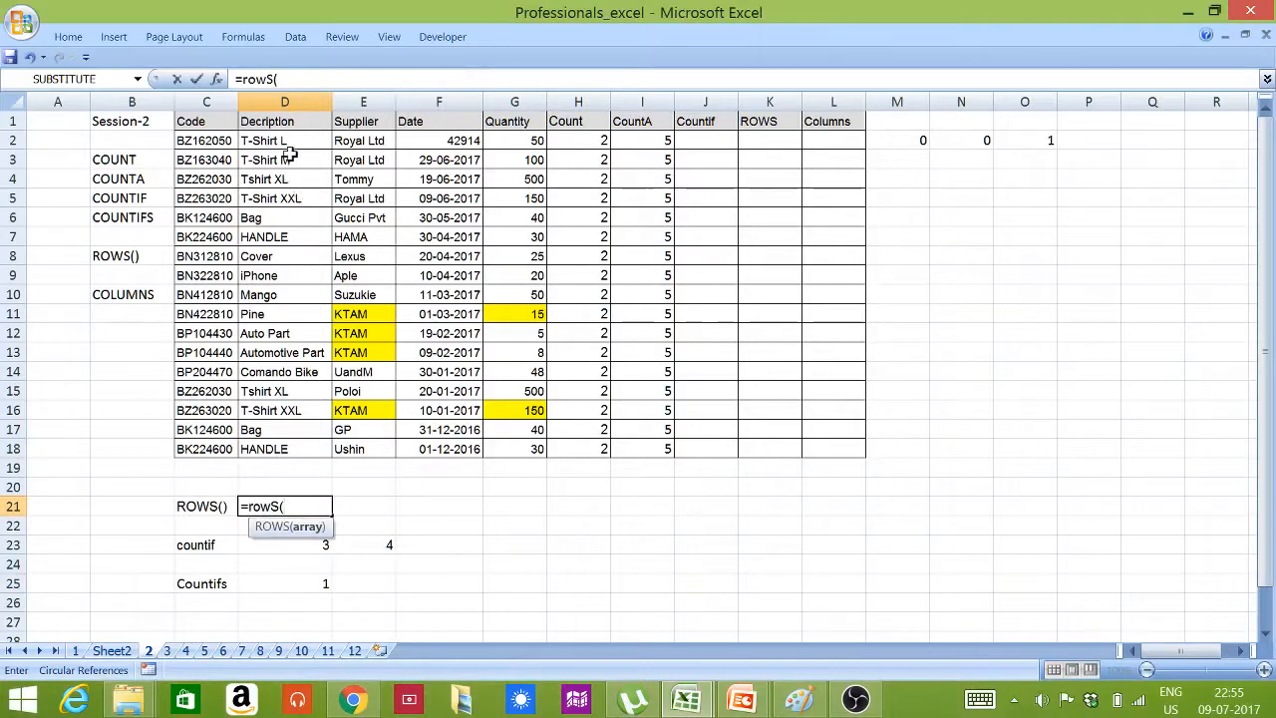
left_click_drag(286, 137, 313, 452)
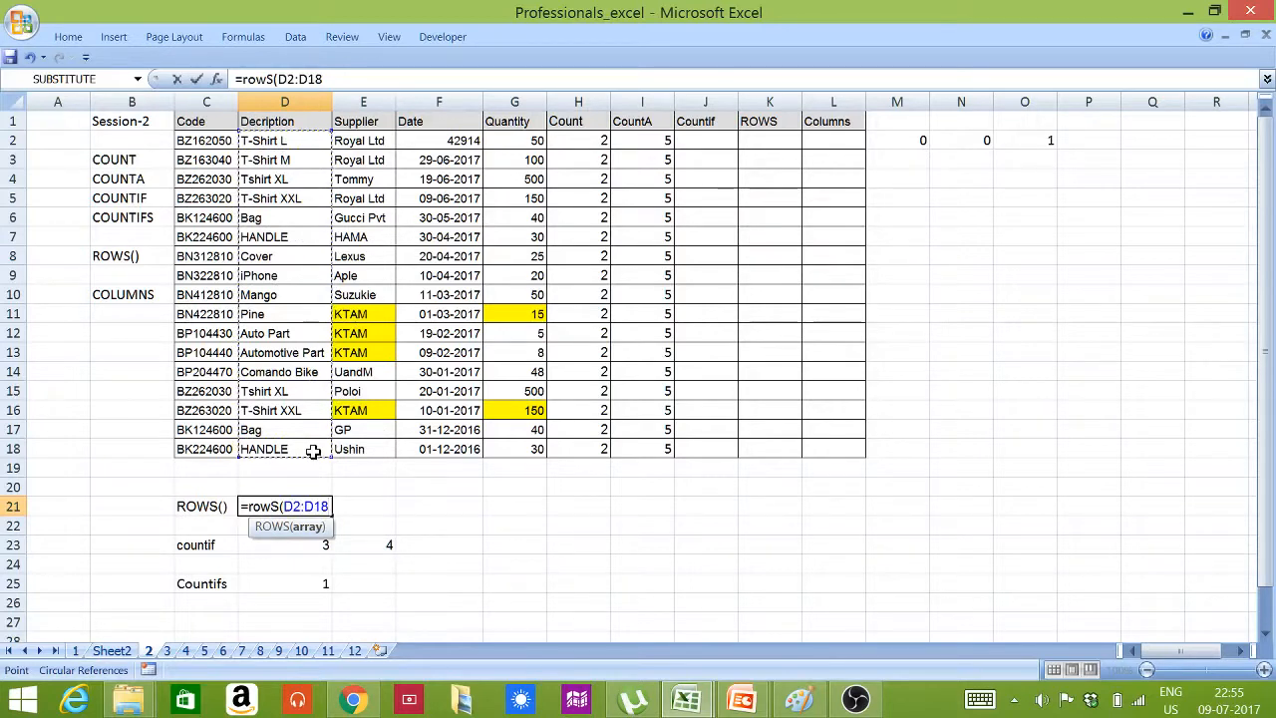
type(")")
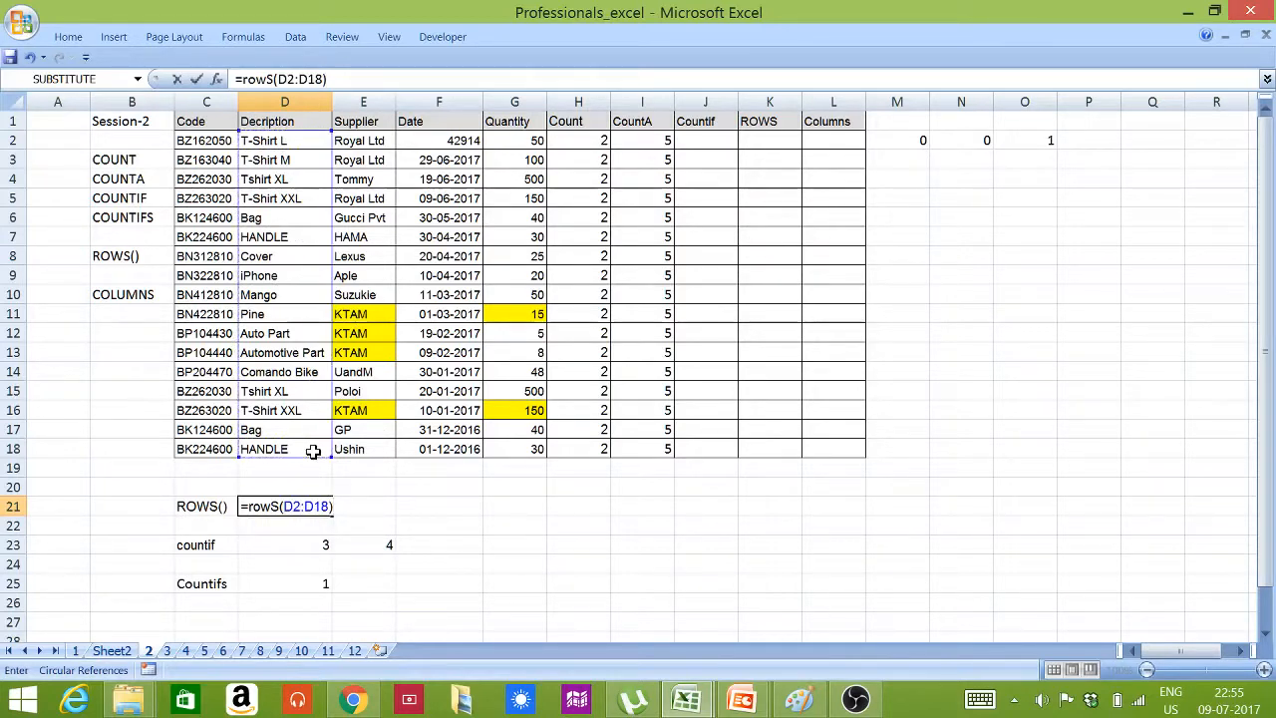
key("ctrl+Return")
key("Return")
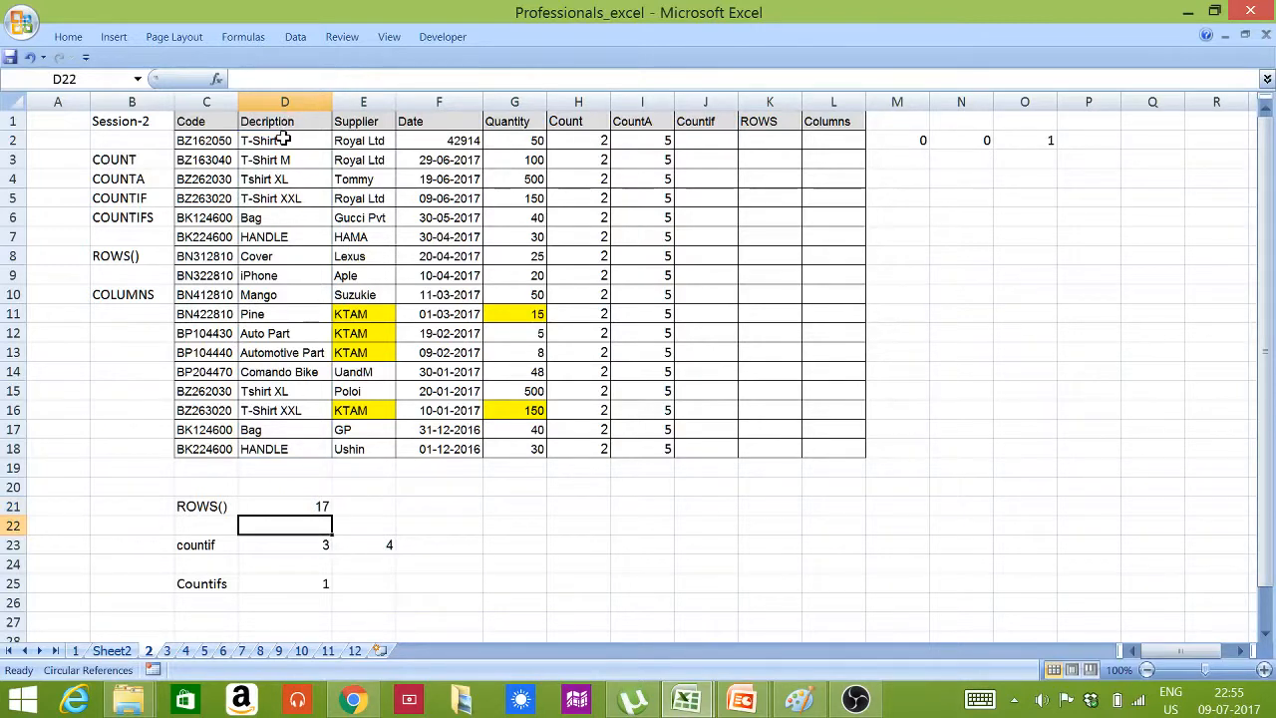
left_click_drag(284, 139, 309, 443)
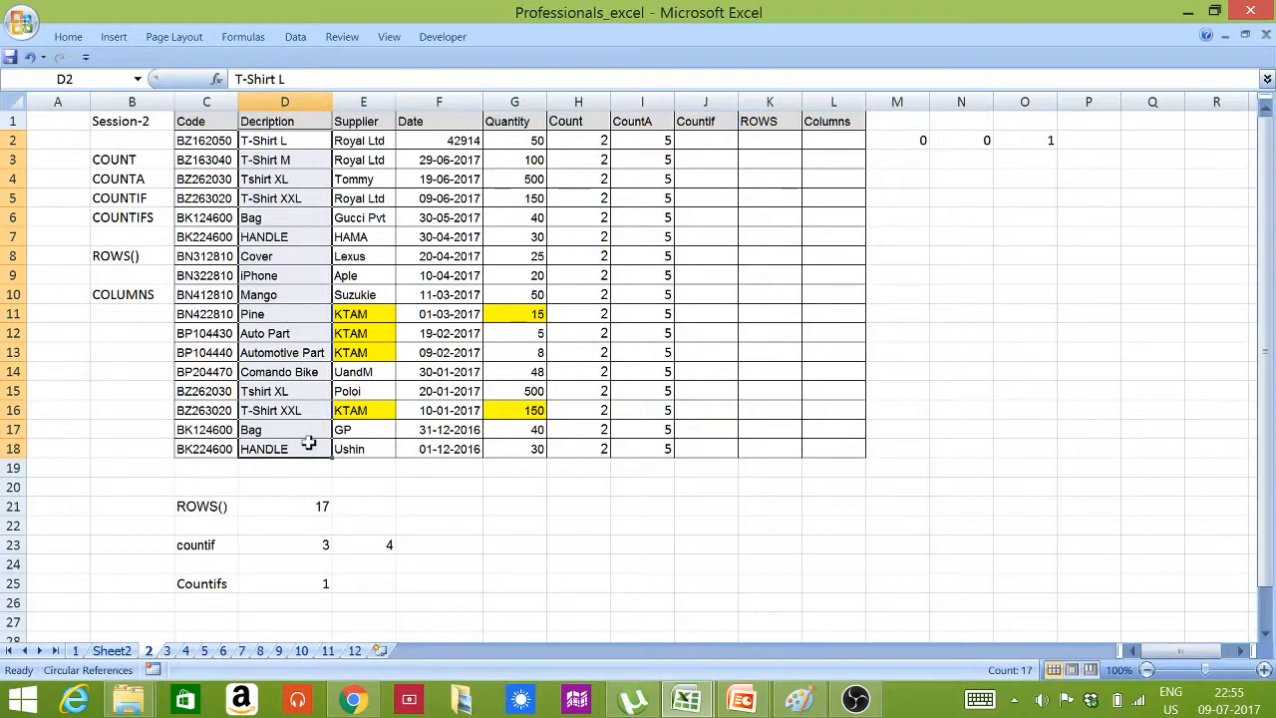
left_click(311, 509)
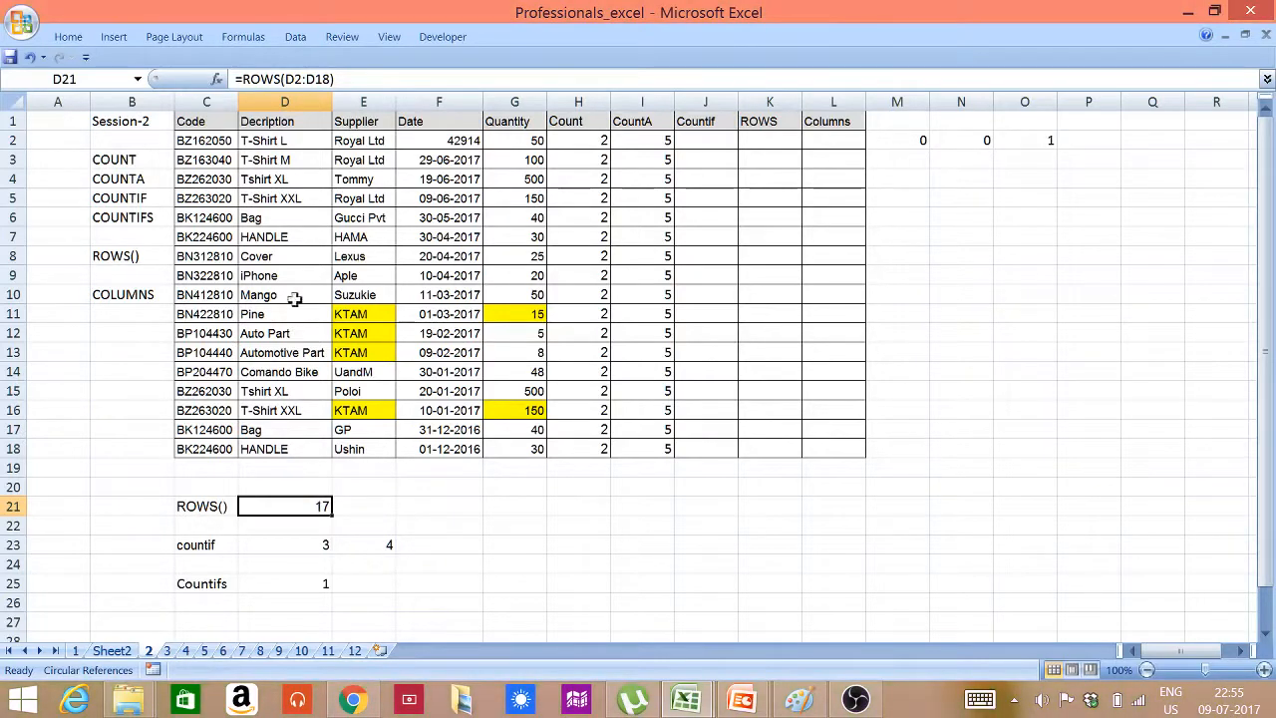
Change the range of the ROWS formula in D21 to A2:D18
left_click(284, 79)
type("A")
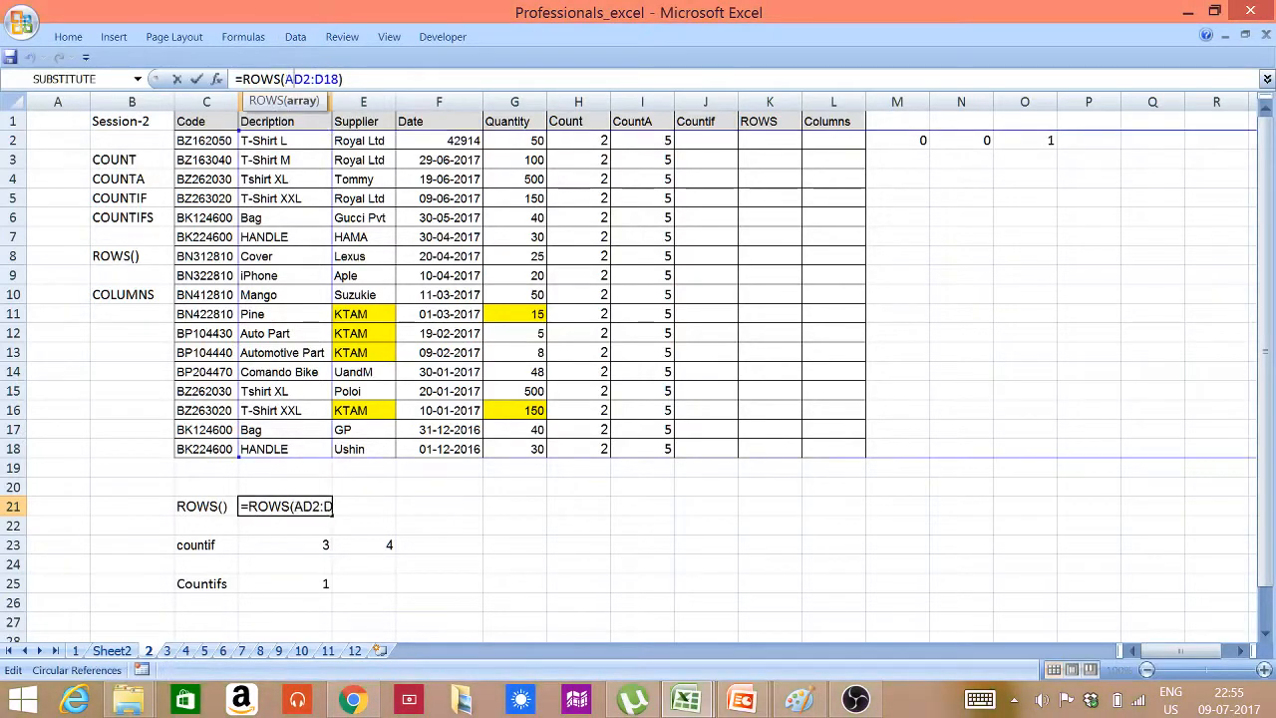
key("Delete")
key("Return")
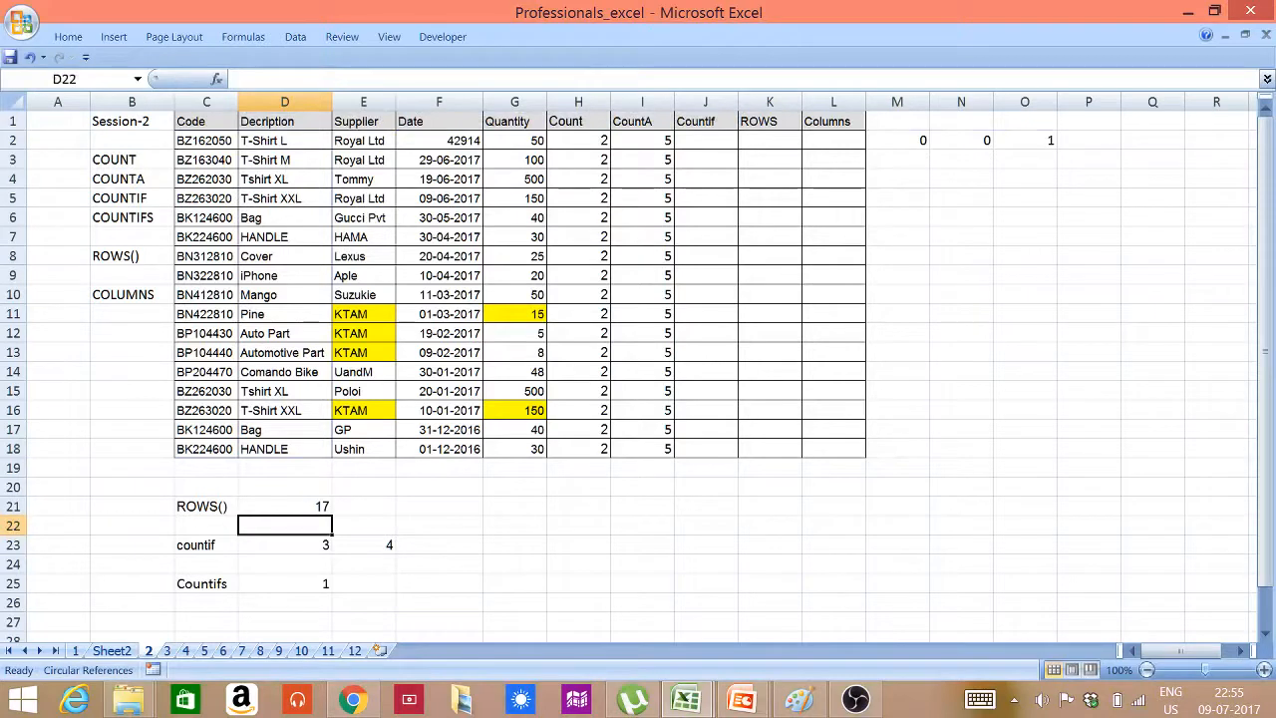
Edit the ROWS formula in D21 to count the range D1:D18
left_click(283, 506)
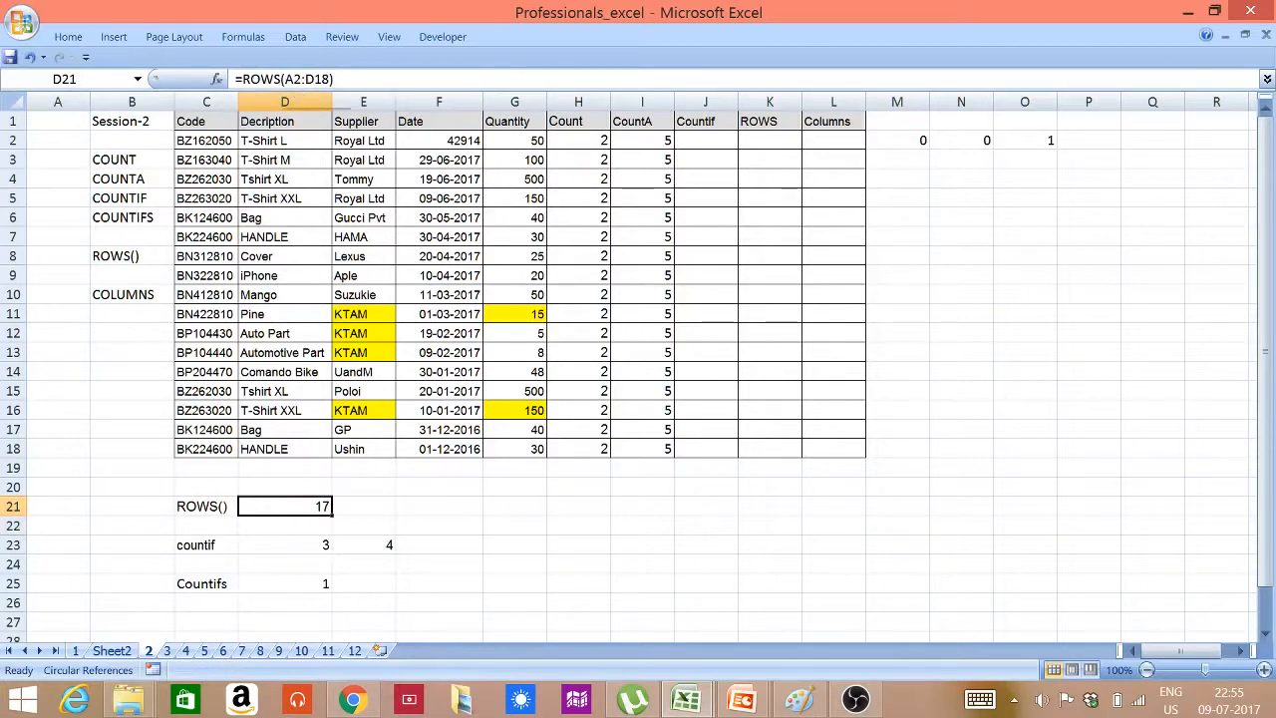
left_click(291, 78)
key("BackSpace")
type("D")
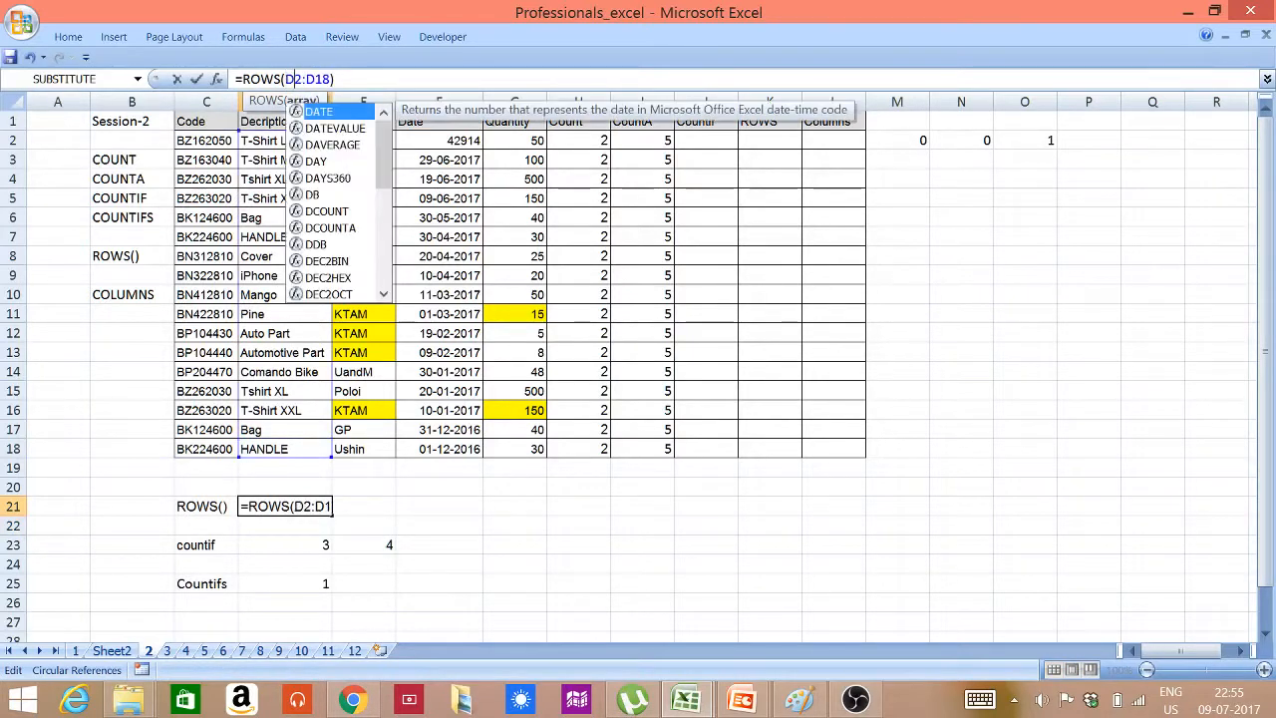
key("Delete")
type("1")
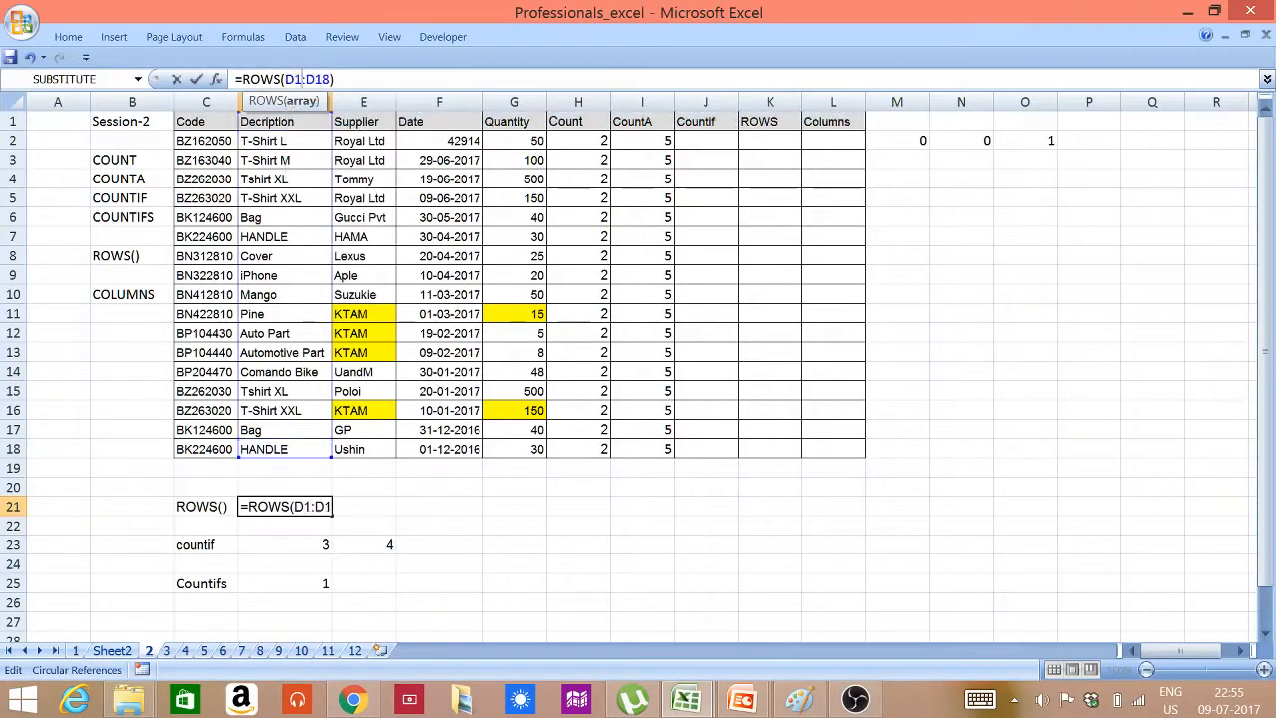
key("Return")
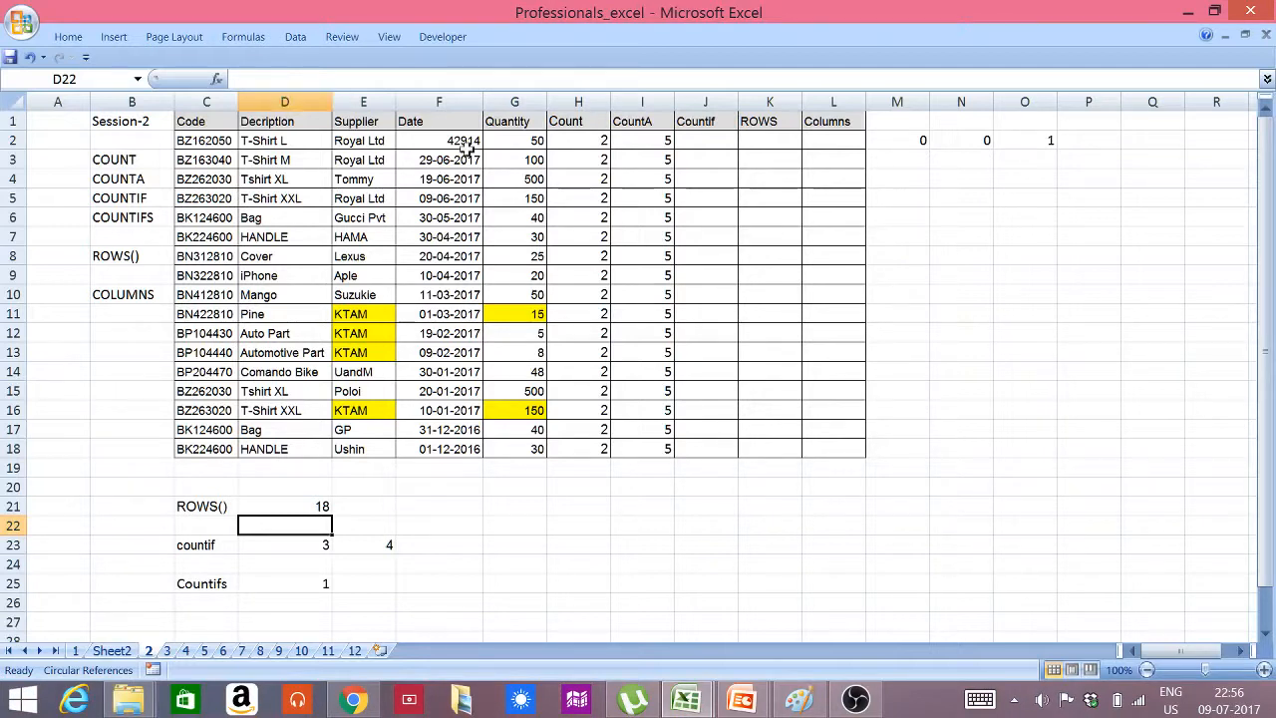
Enter =COLUMNS(C2:K2) in cell L2 under the Columns header and review the formula
left_click(847, 139)
type("=C")
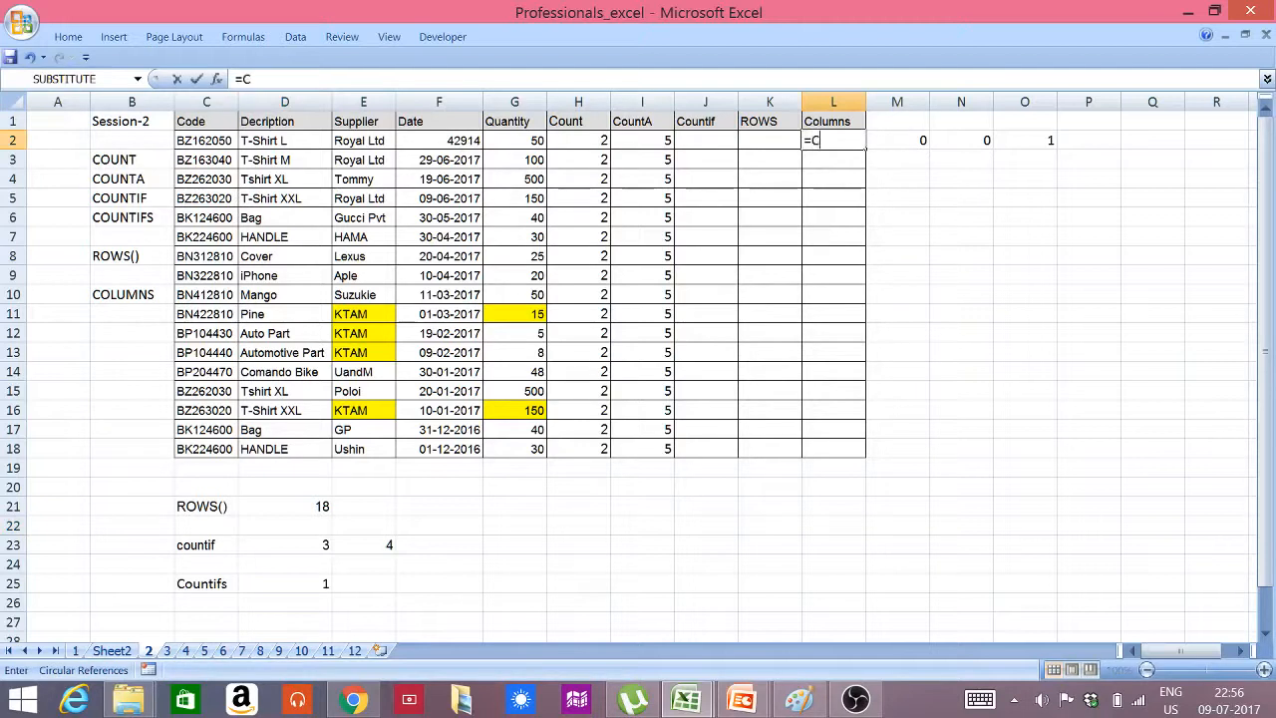
type("OLUM")
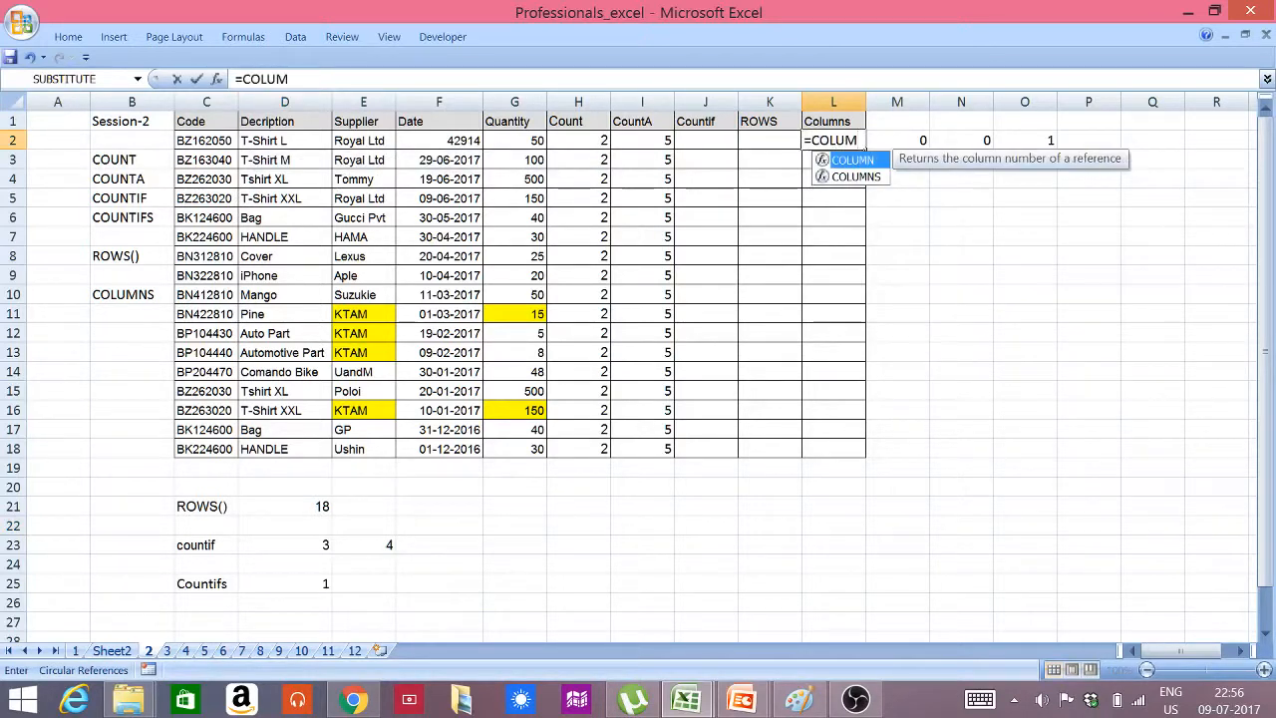
type("NS(")
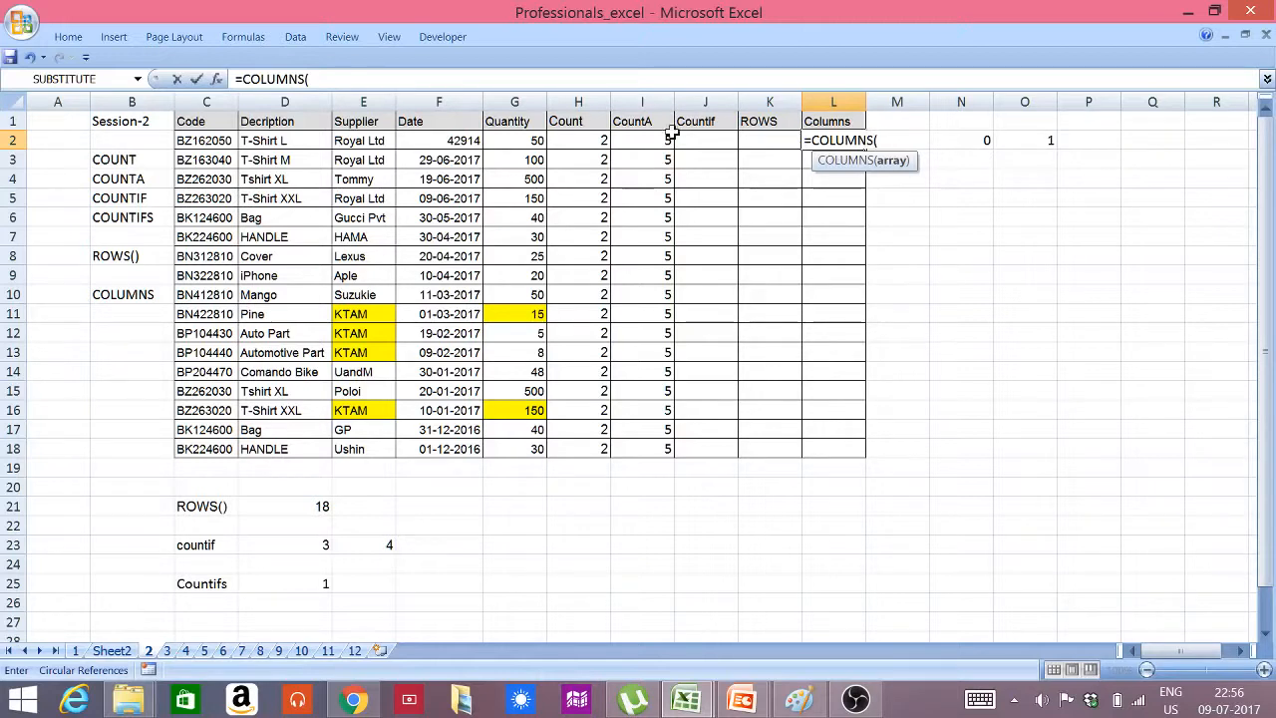
left_click_drag(205, 140, 763, 157)
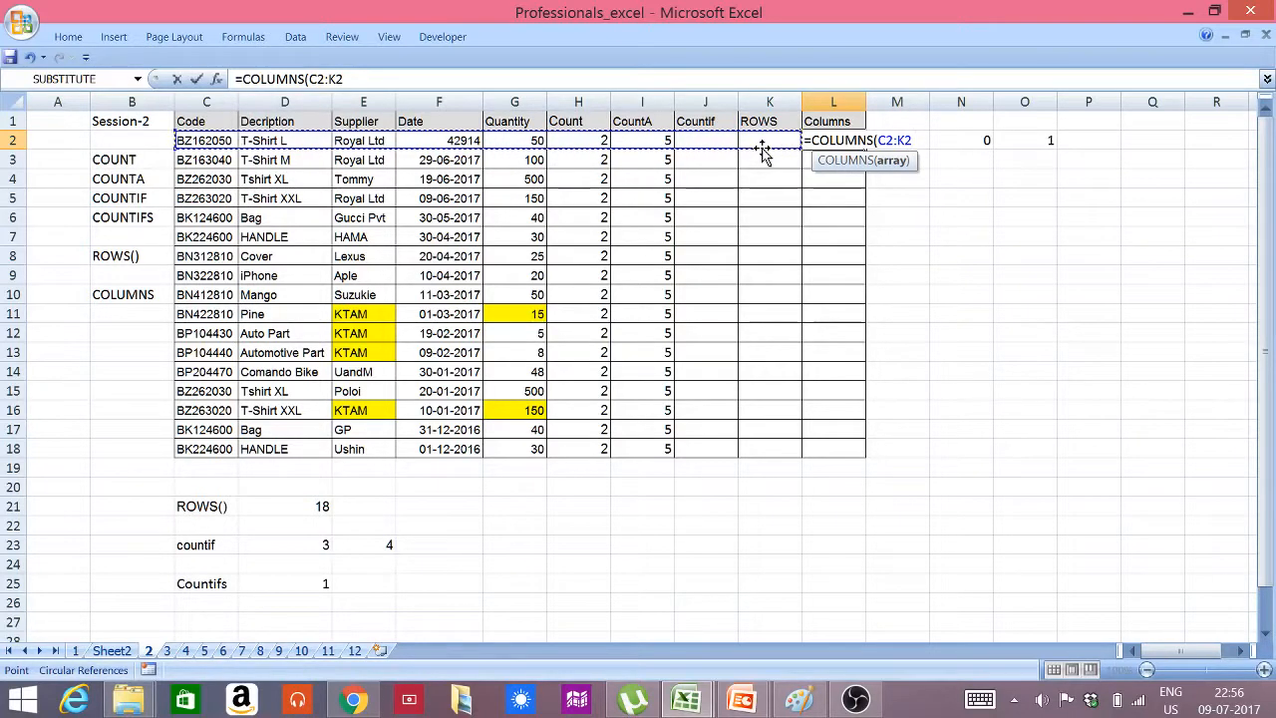
type(")")
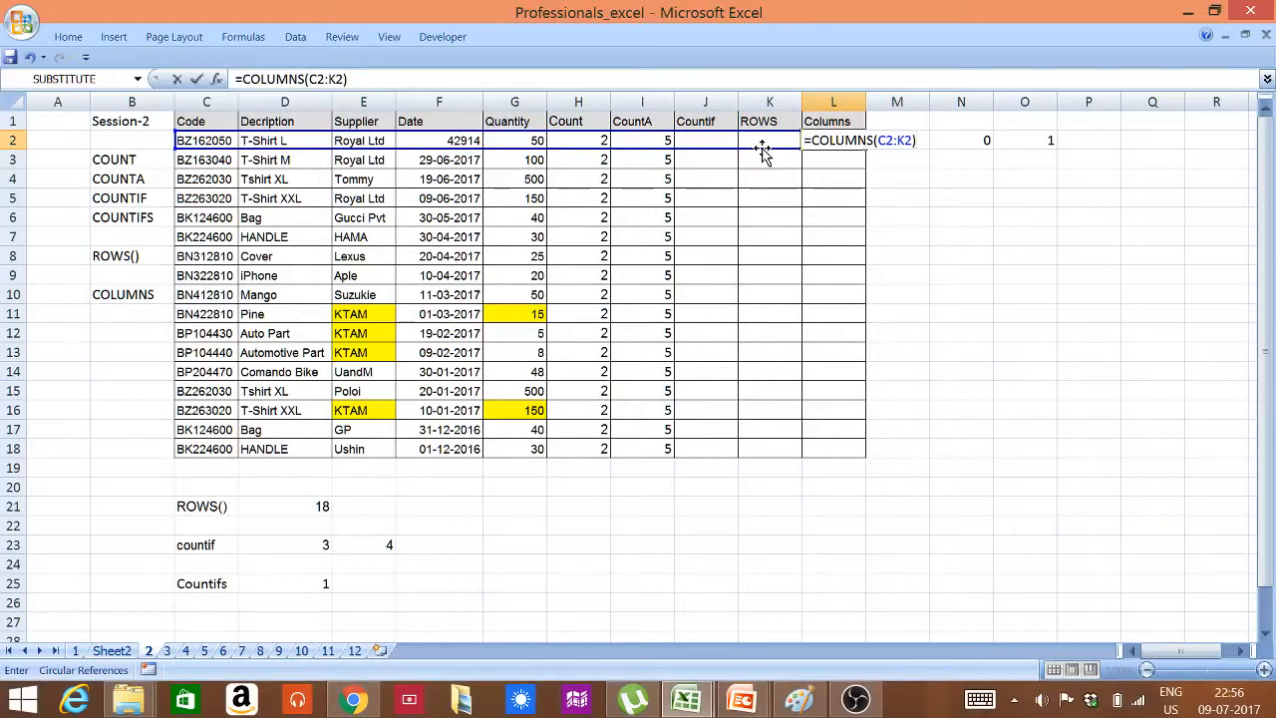
key("Return")
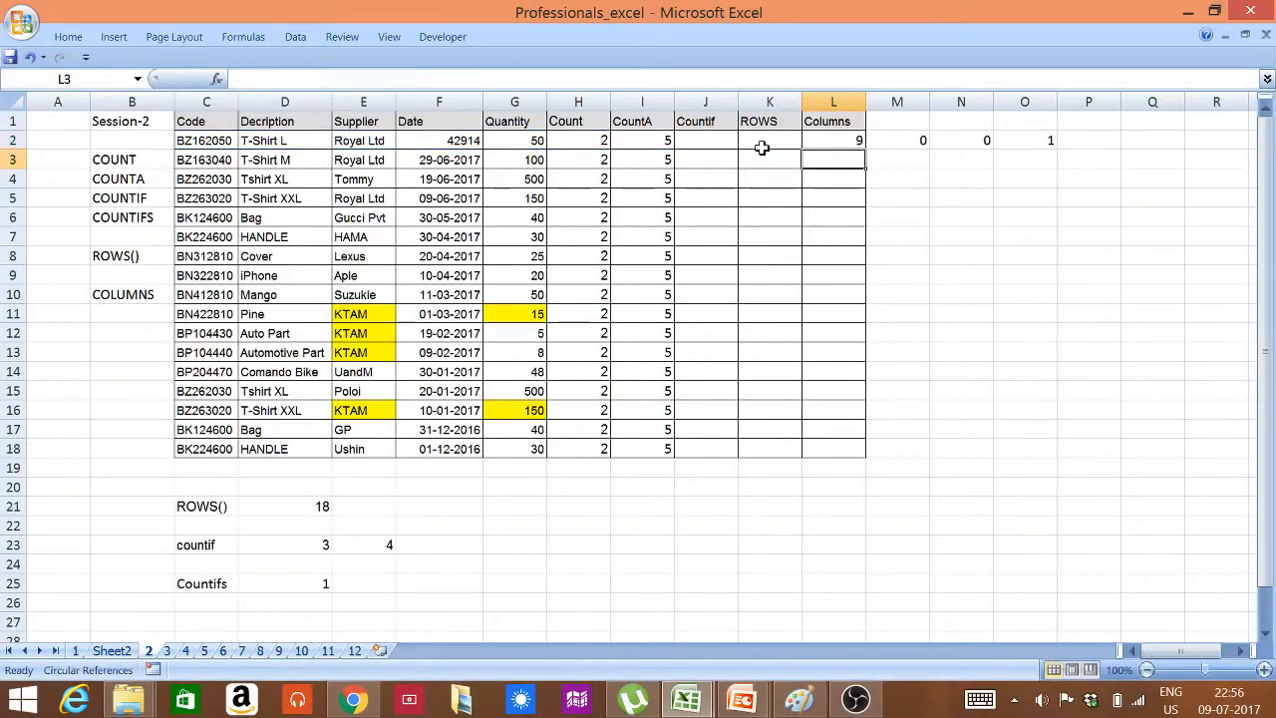
left_click(837, 145)
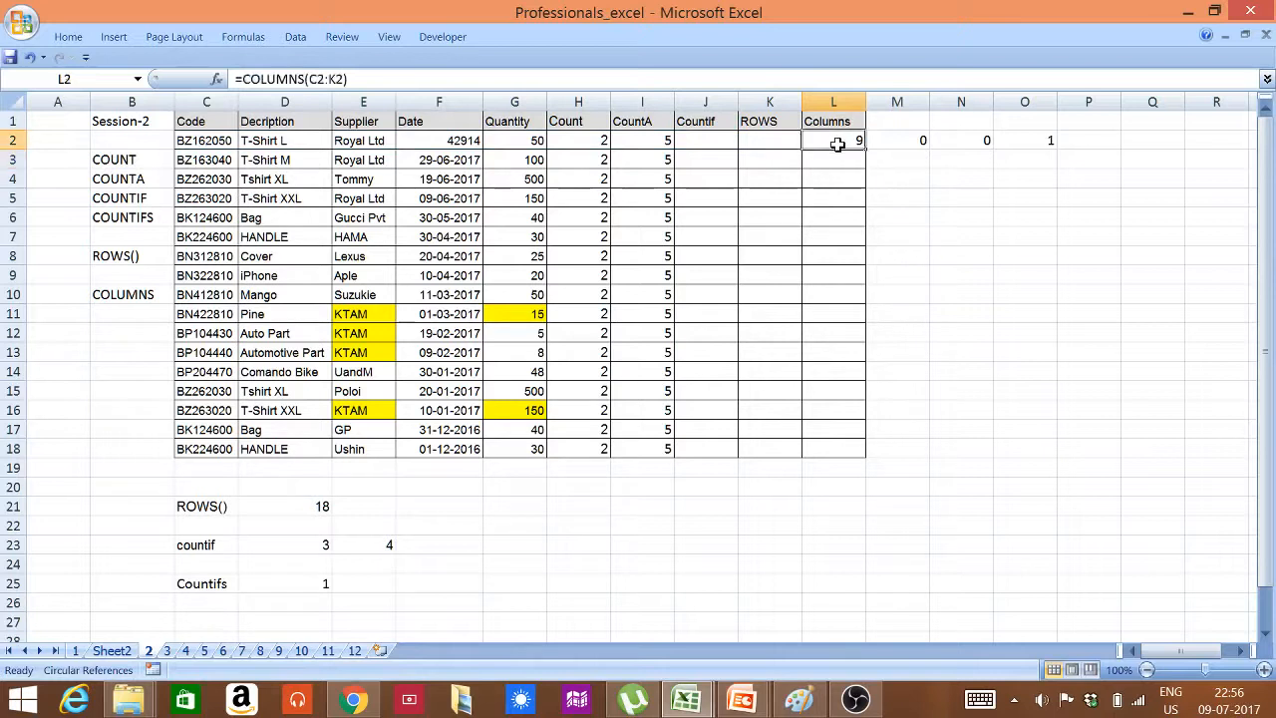
Number the columns below the table by filling a series from 1 to 9 across C19:K19
left_click(213, 469)
type("1")
key("Tab")
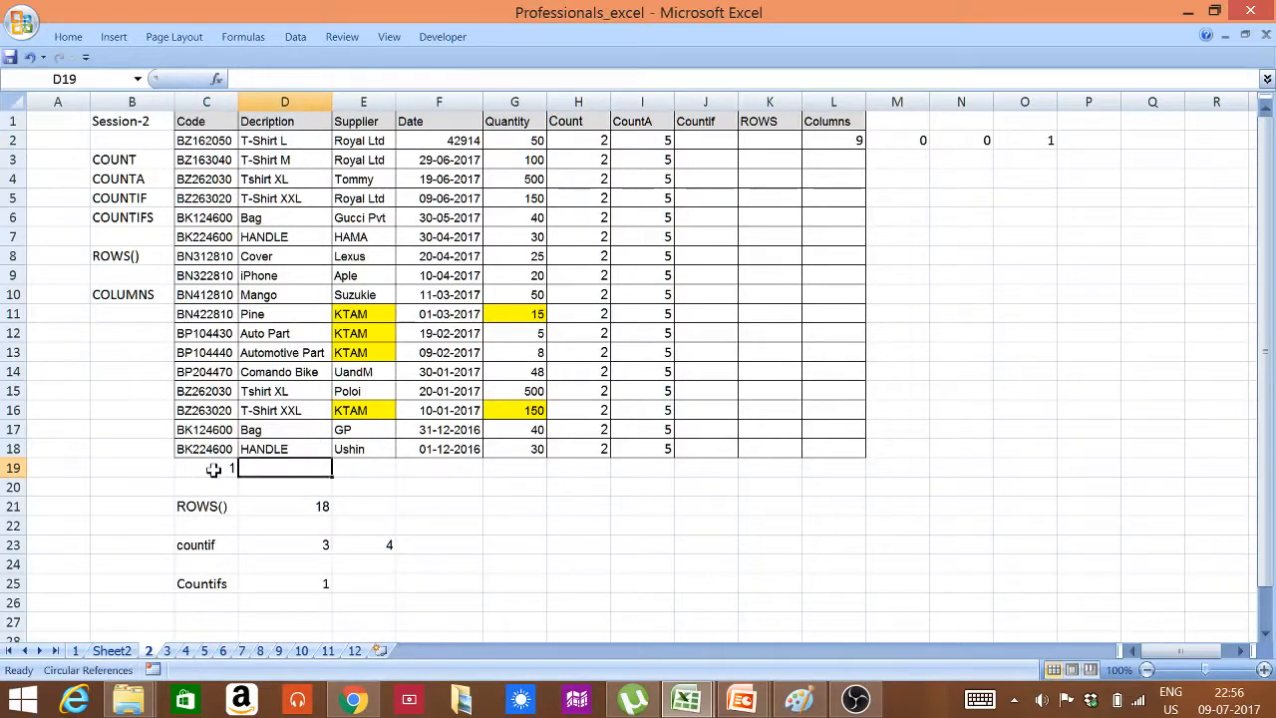
type("2")
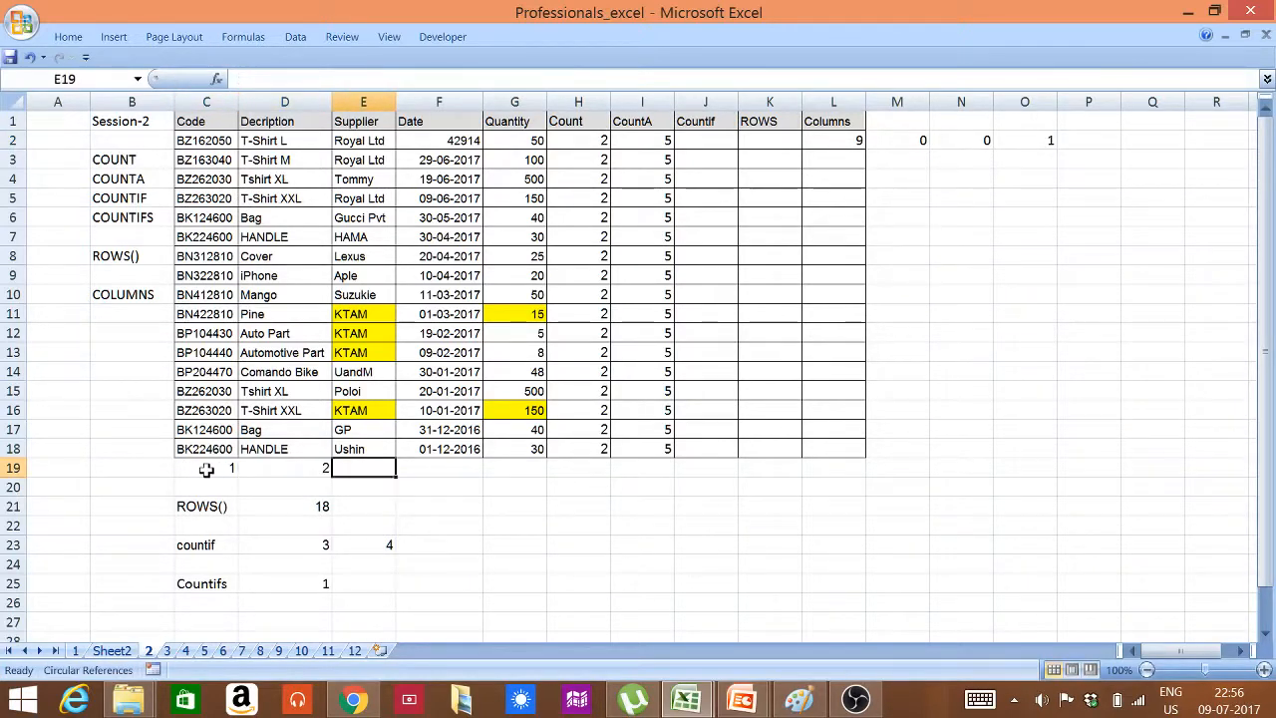
left_click_drag(213, 470, 797, 470)
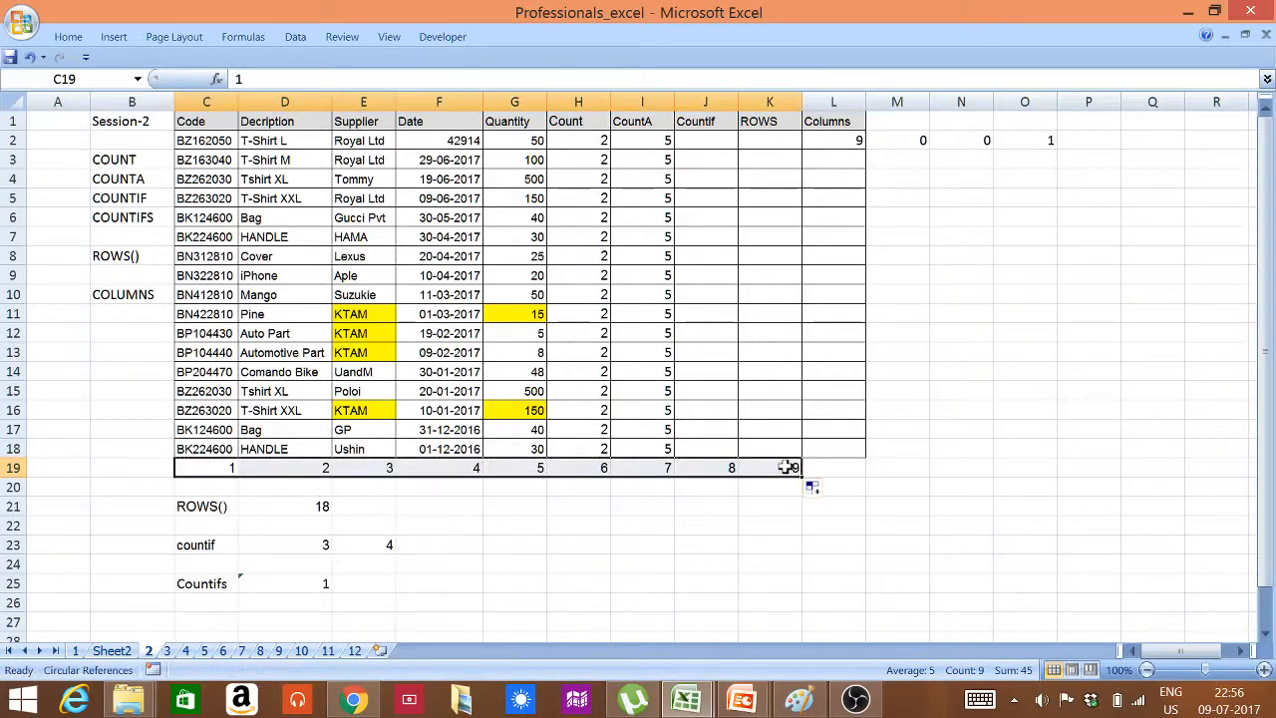
Compare the last number in K19 with the COLUMNS result in L2 and clear the helper numbers from C19:L19
left_click(777, 467)
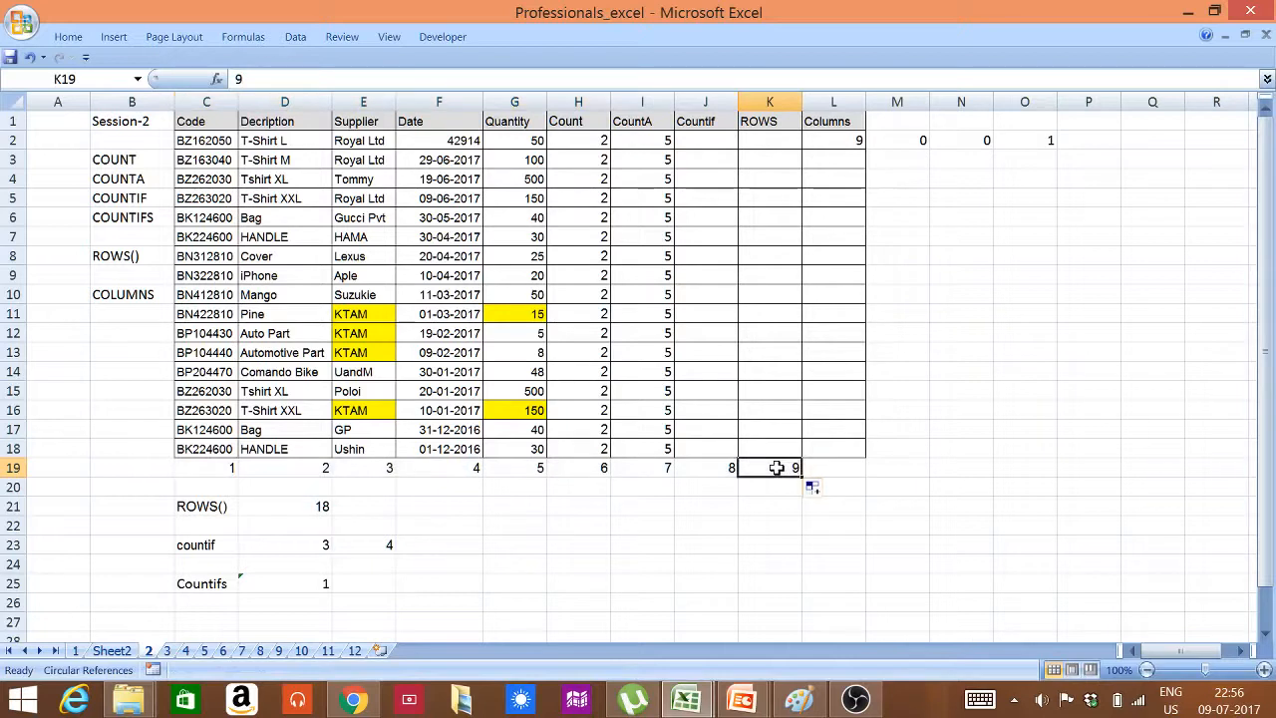
left_click(837, 141)
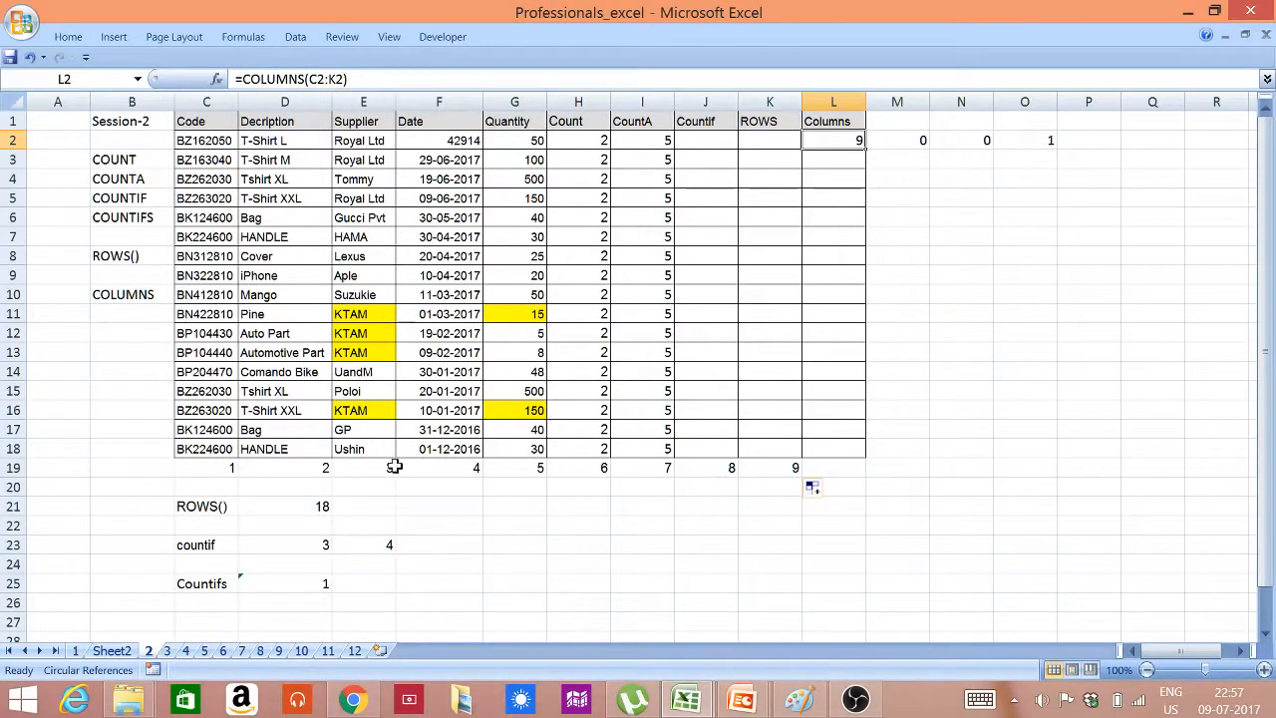
left_click_drag(209, 469, 832, 465)
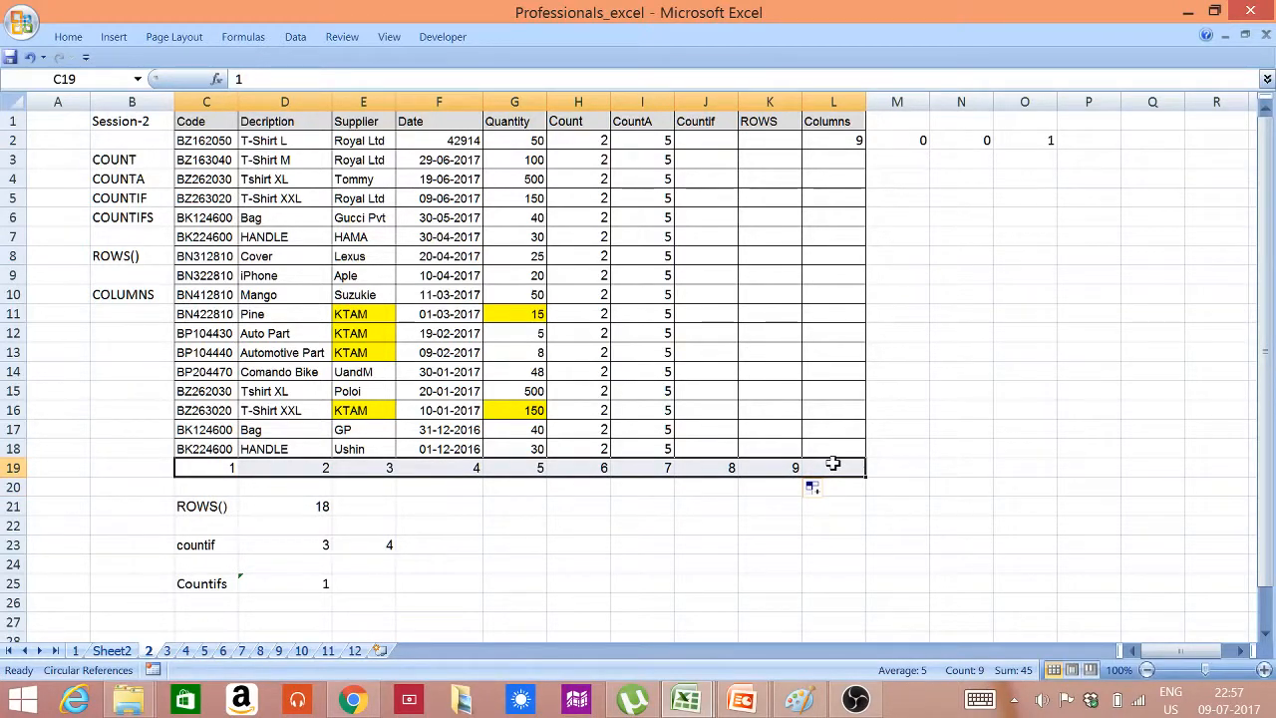
key("Delete")
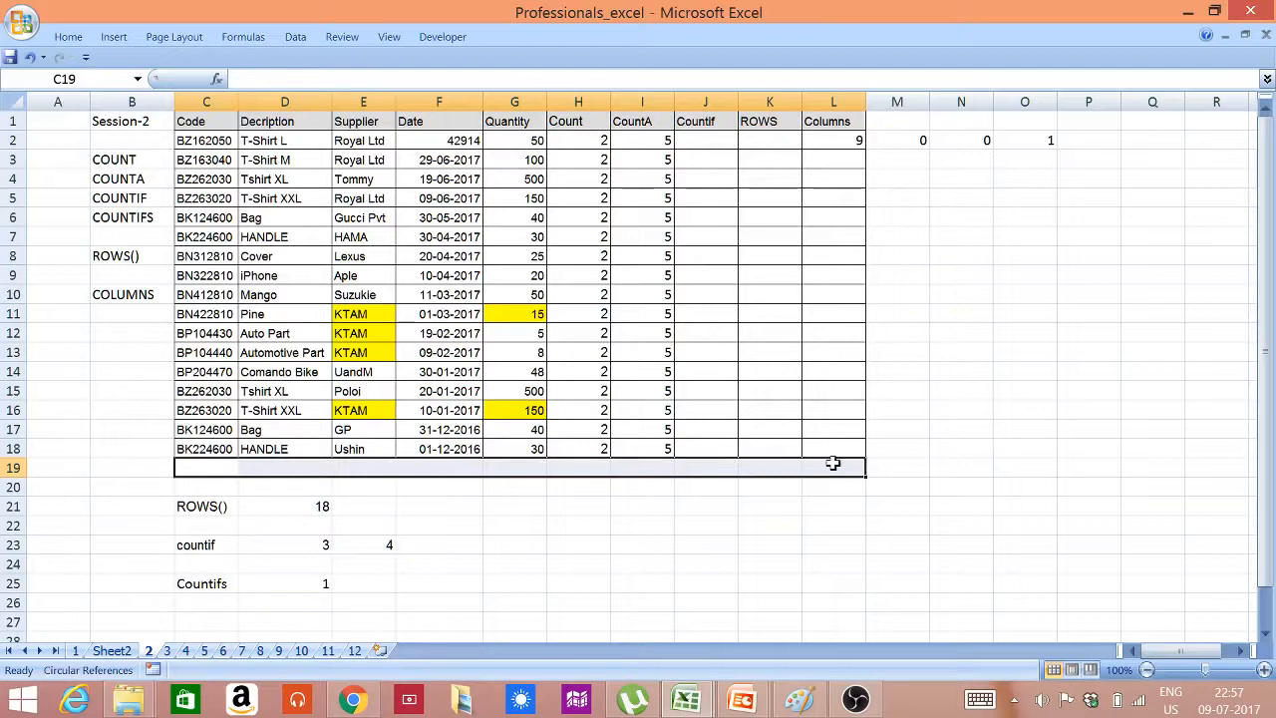